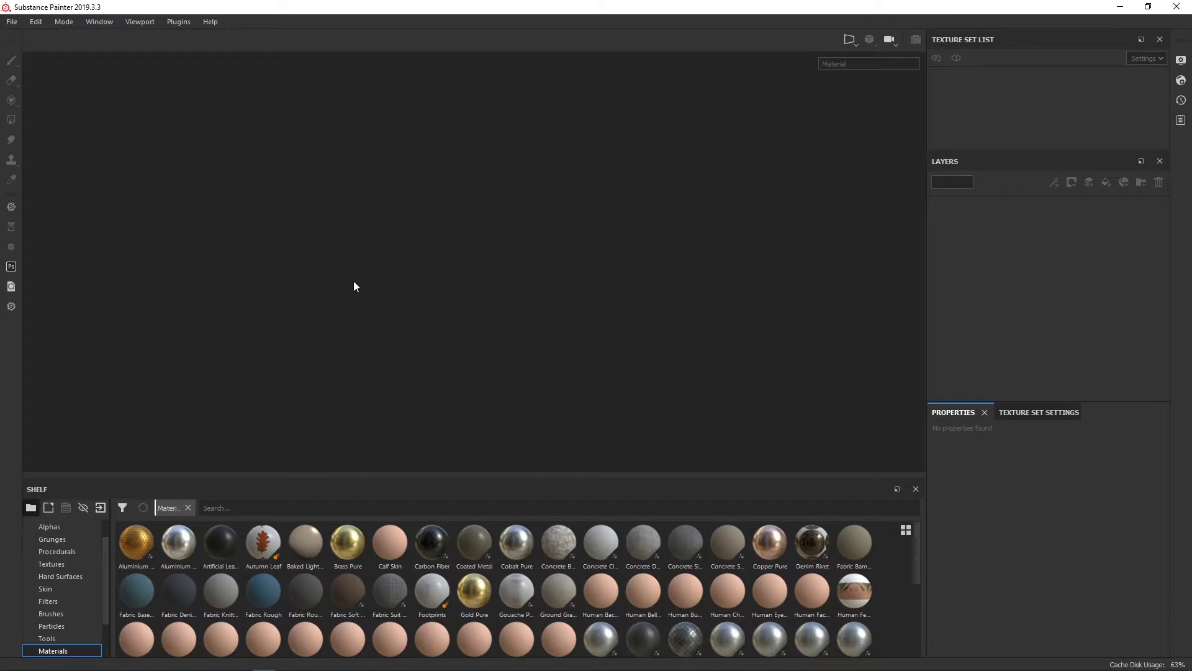
- Create a new project from Shipping_03/Model/CuerpoCompleto_Full.fbx
{"action": "left_click", "coordinate": [12, 21]}
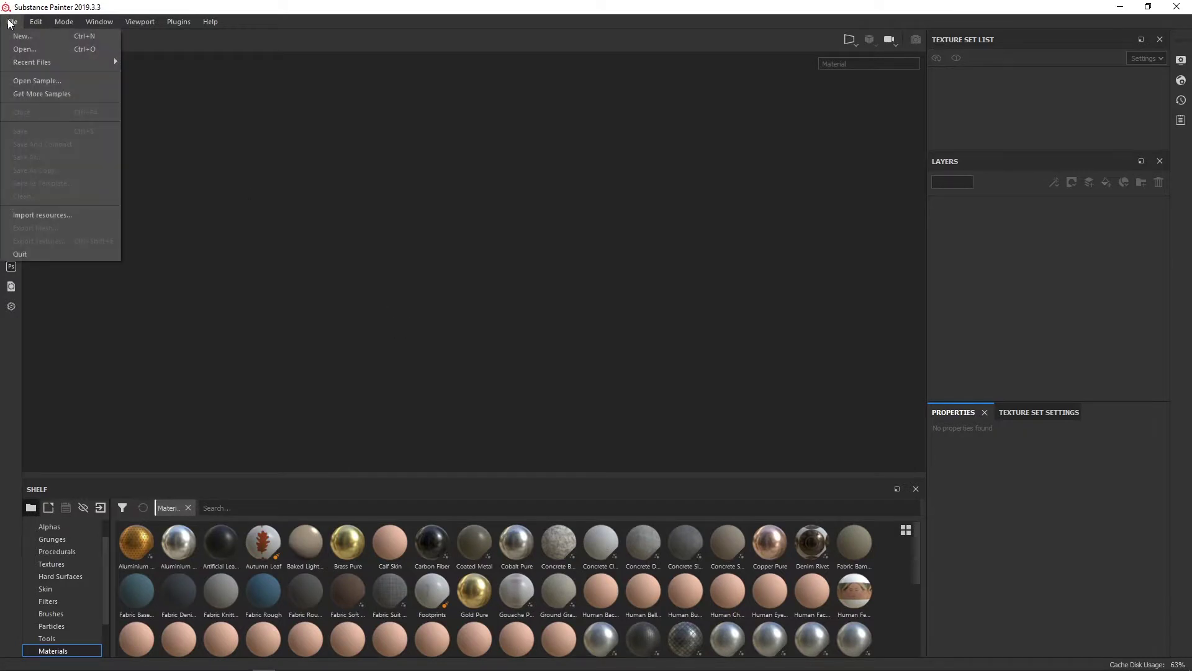
{"action": "left_click", "coordinate": [50, 35]}
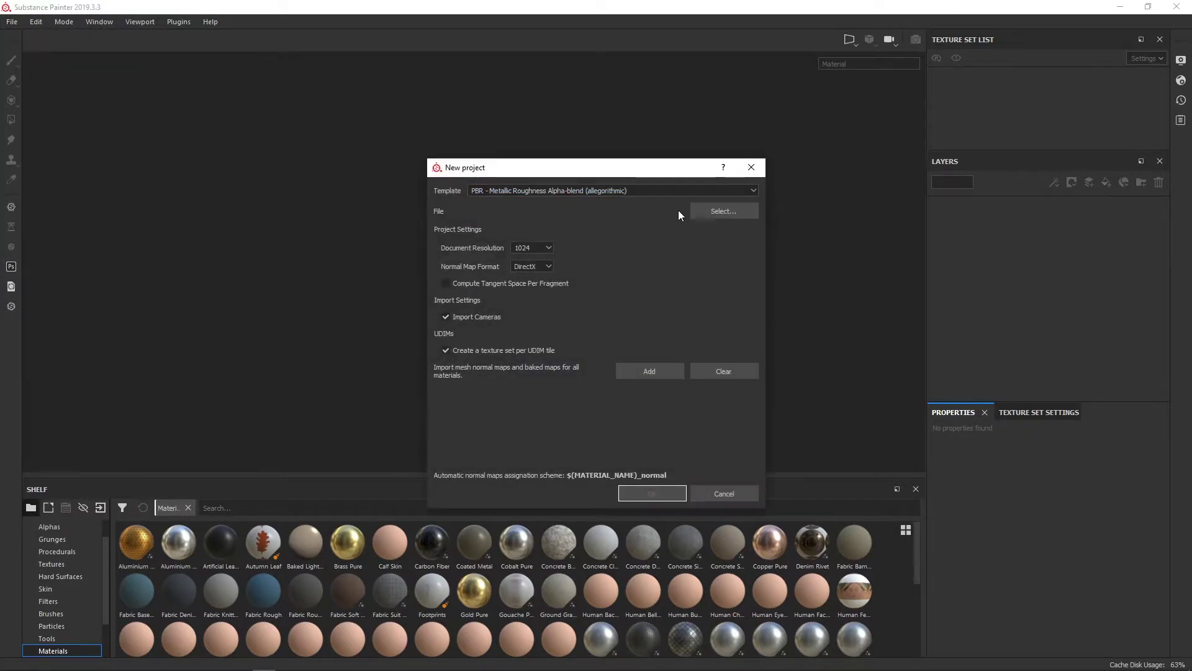
{"action": "left_click", "coordinate": [547, 243]}
{"action": "left_click", "coordinate": [724, 213]}
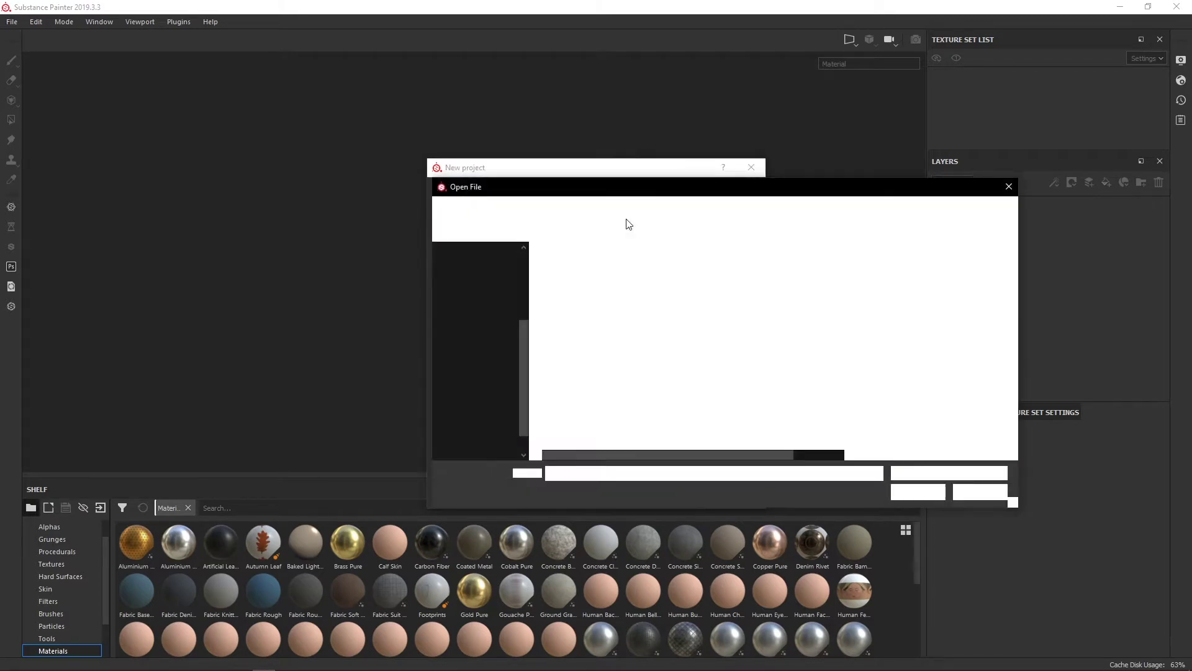
{"action": "left_click", "coordinate": [710, 210]}
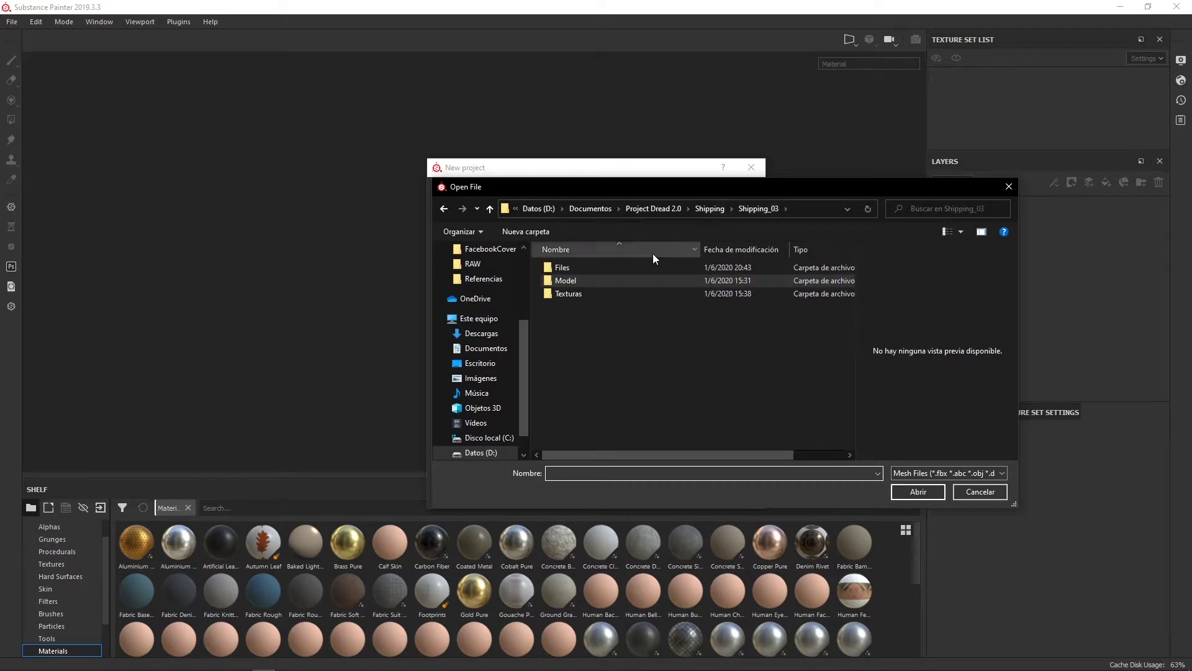
{"action": "double_click", "coordinate": [579, 280]}
{"action": "left_click", "coordinate": [573, 271]}
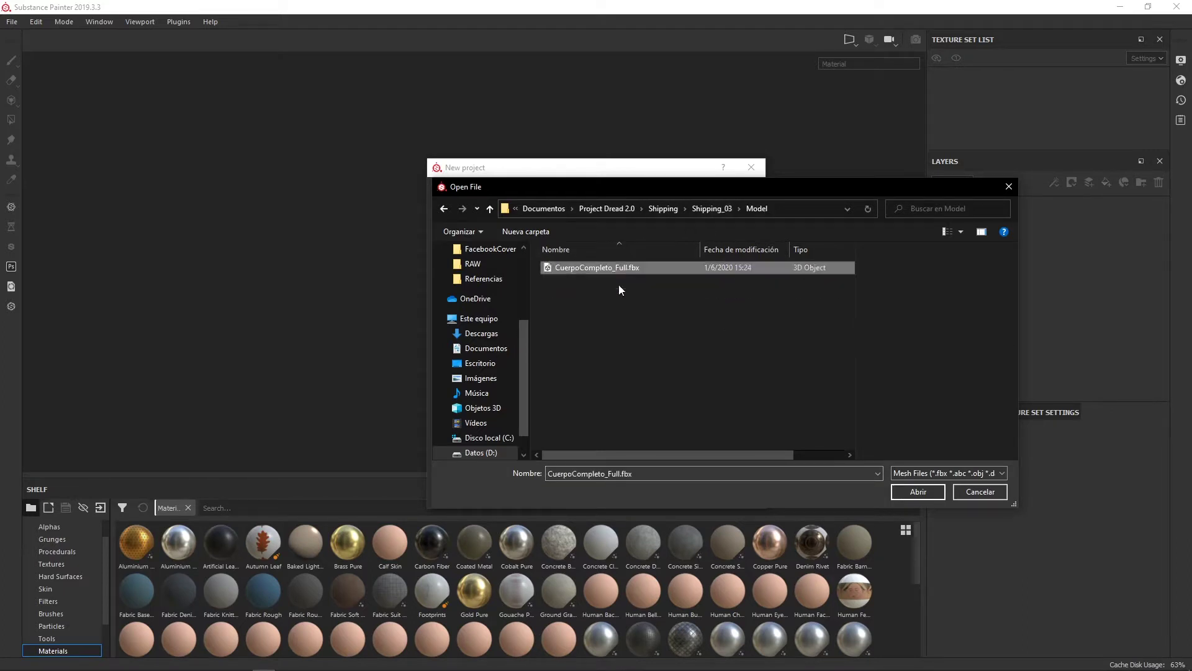
{"action": "left_click", "coordinate": [918, 491]}
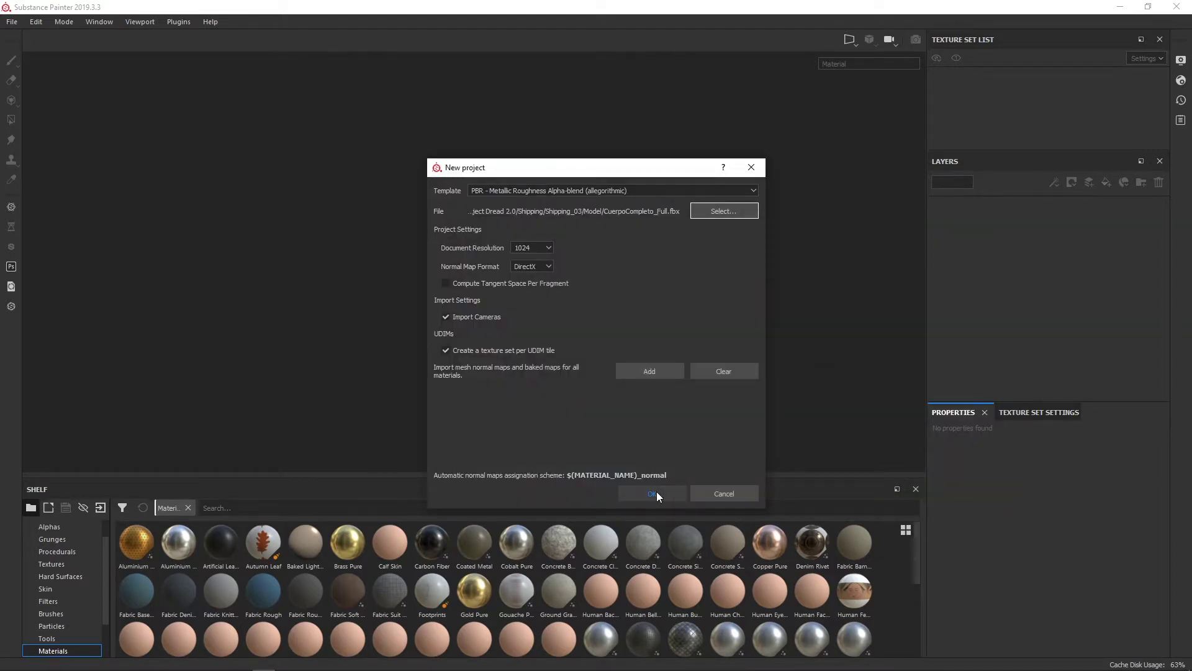
{"action": "left_click", "coordinate": [657, 491]}
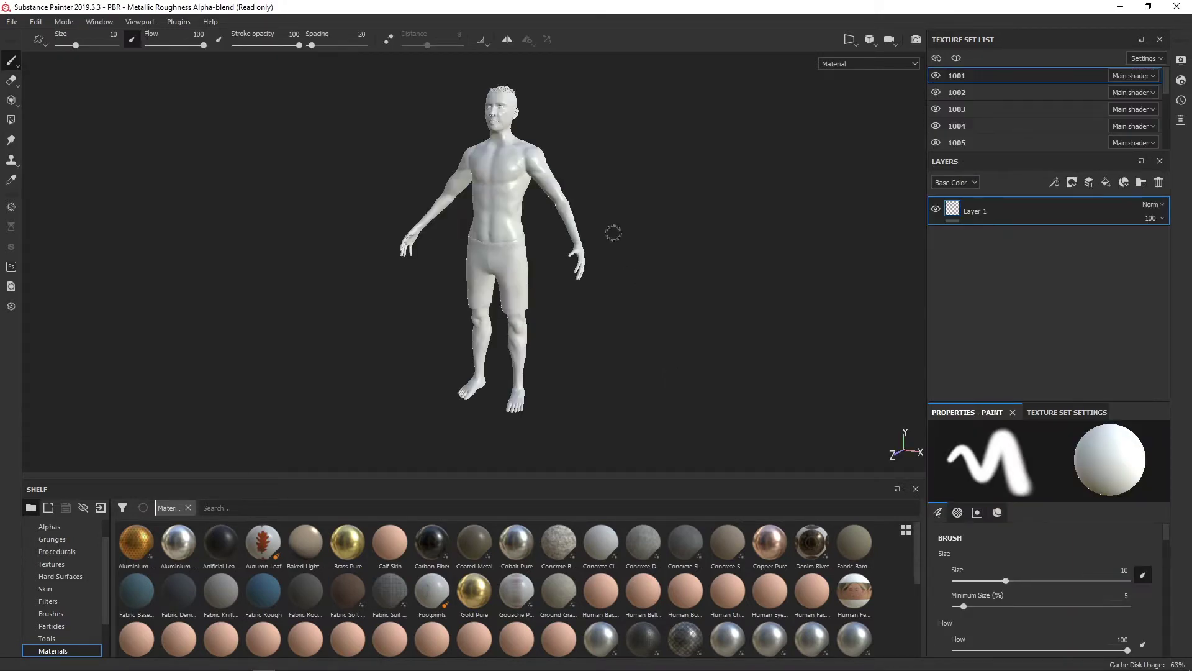
- Expand the texture set list, orbit the body, and bring up Texture Set Settings with the mesh map options
{"action": "left_click_drag", "start_coordinate": [974, 152], "coordinate": [981, 305]}
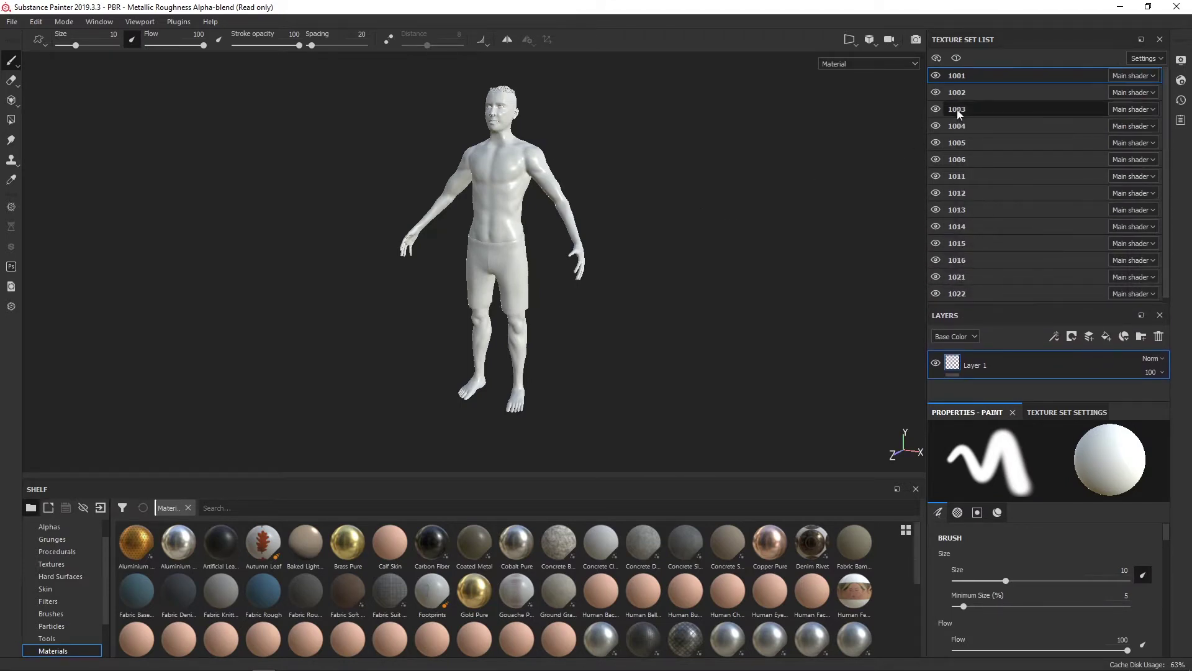
{"action": "mouse_move", "coordinate": [544, 122]}
{"action": "left_mouse_down", "text": "alt"}
{"action": "mouse_move", "coordinate": [660, 138]}
{"action": "mouse_move", "coordinate": [701, 288]}
{"action": "mouse_move", "coordinate": [634, 234]}
{"action": "mouse_move", "coordinate": [652, 253]}
{"action": "mouse_move", "coordinate": [644, 170]}
{"action": "left_mouse_up", "text": "alt"}
{"action": "scroll", "coordinate": [540, 168], "scroll_direction": "down", "scroll_amount": 2}
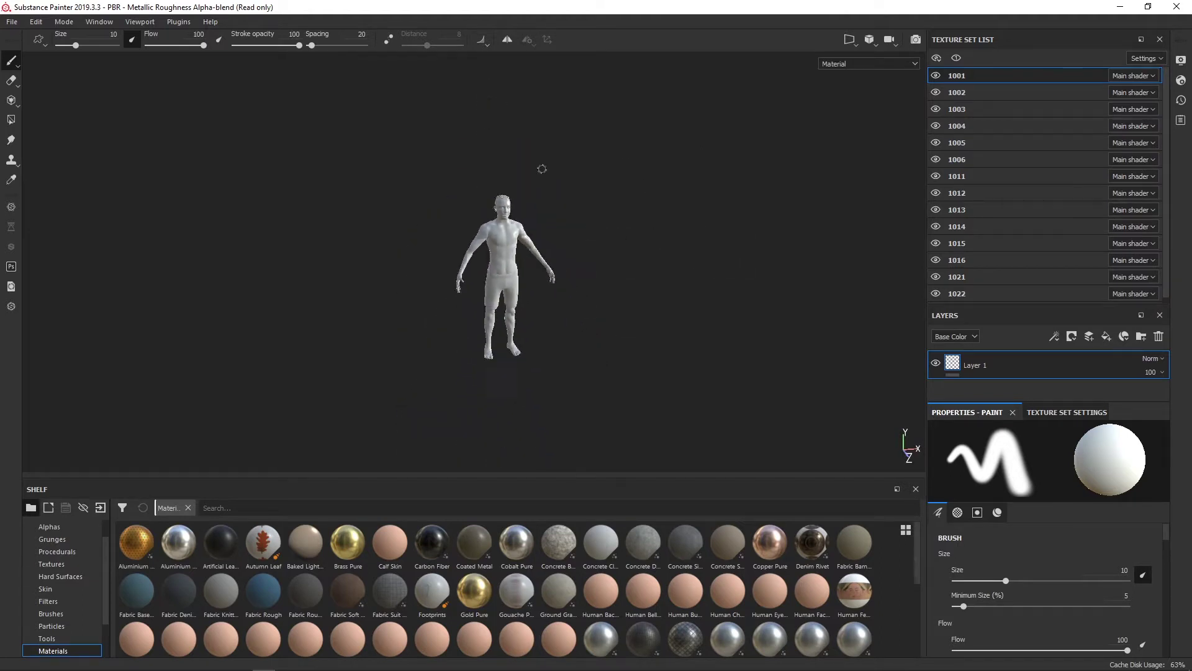
{"action": "scroll", "coordinate": [542, 169], "scroll_direction": "up", "scroll_amount": 4}
{"action": "mouse_move", "coordinate": [542, 169]}
{"action": "left_mouse_down", "text": "alt"}
{"action": "mouse_move", "coordinate": [647, 168]}
{"action": "mouse_move", "coordinate": [660, 146]}
{"action": "mouse_move", "coordinate": [609, 176]}
{"action": "left_mouse_up", "text": "alt"}
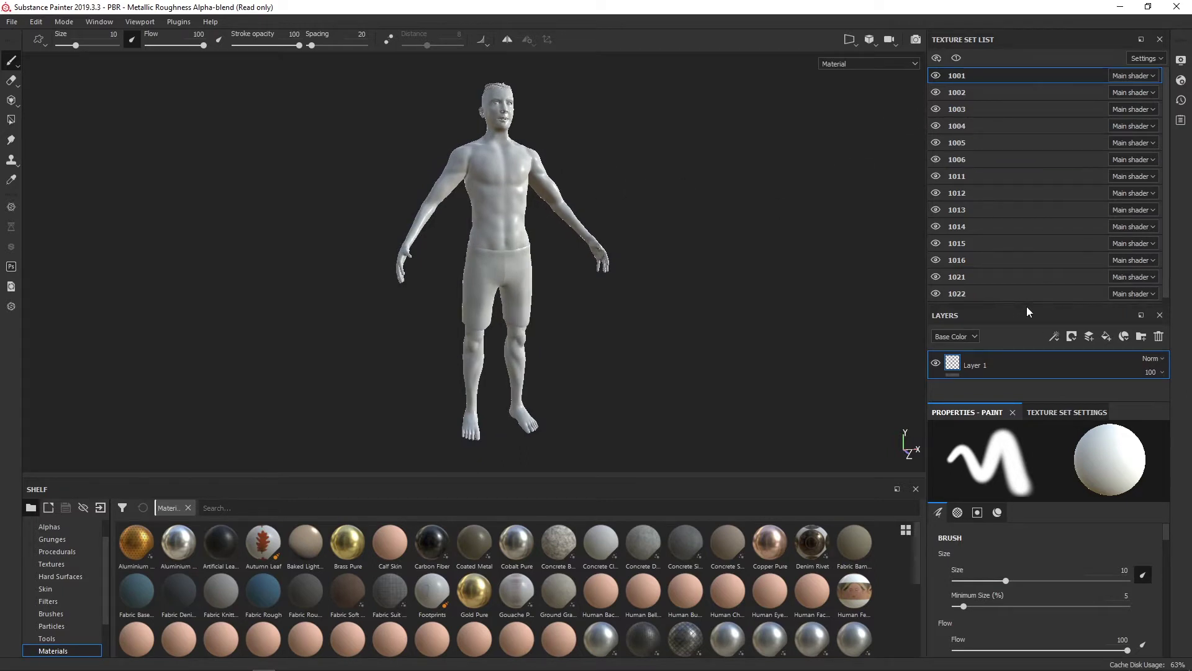
{"action": "left_click", "coordinate": [1052, 412]}
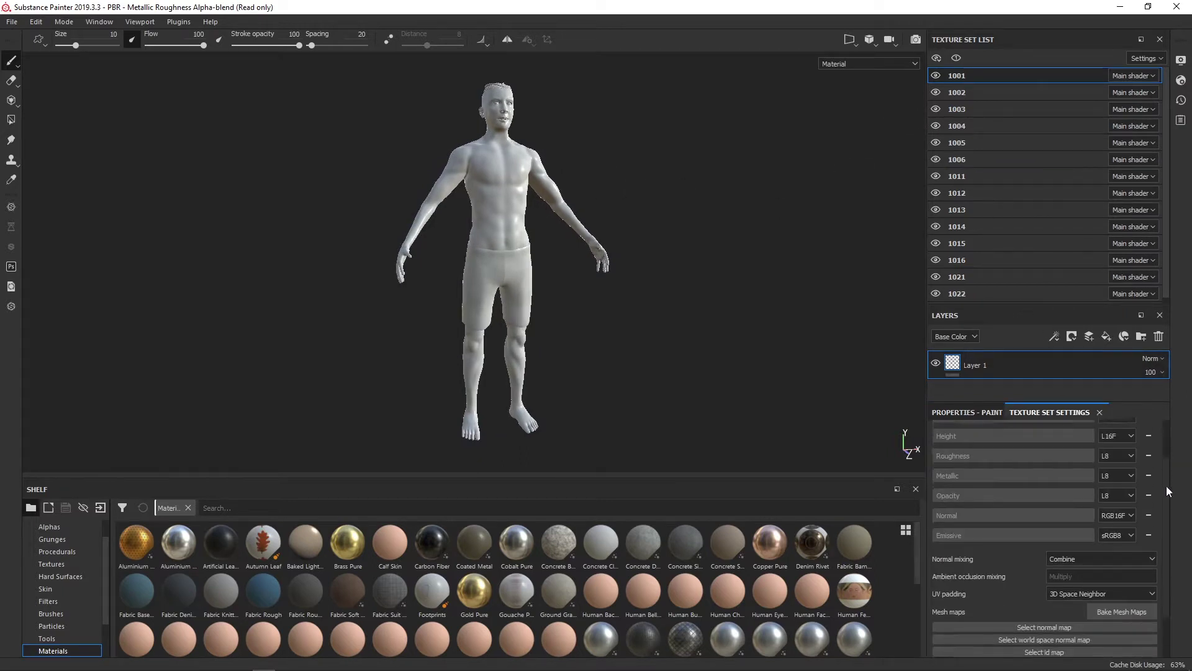
- Bake AO, curvature, position and thickness maps, excluding normal, world-space normal and ID
{"action": "left_click_drag", "start_coordinate": [1163, 446], "coordinate": [1161, 537]}
{"action": "left_click", "coordinate": [1124, 558]}
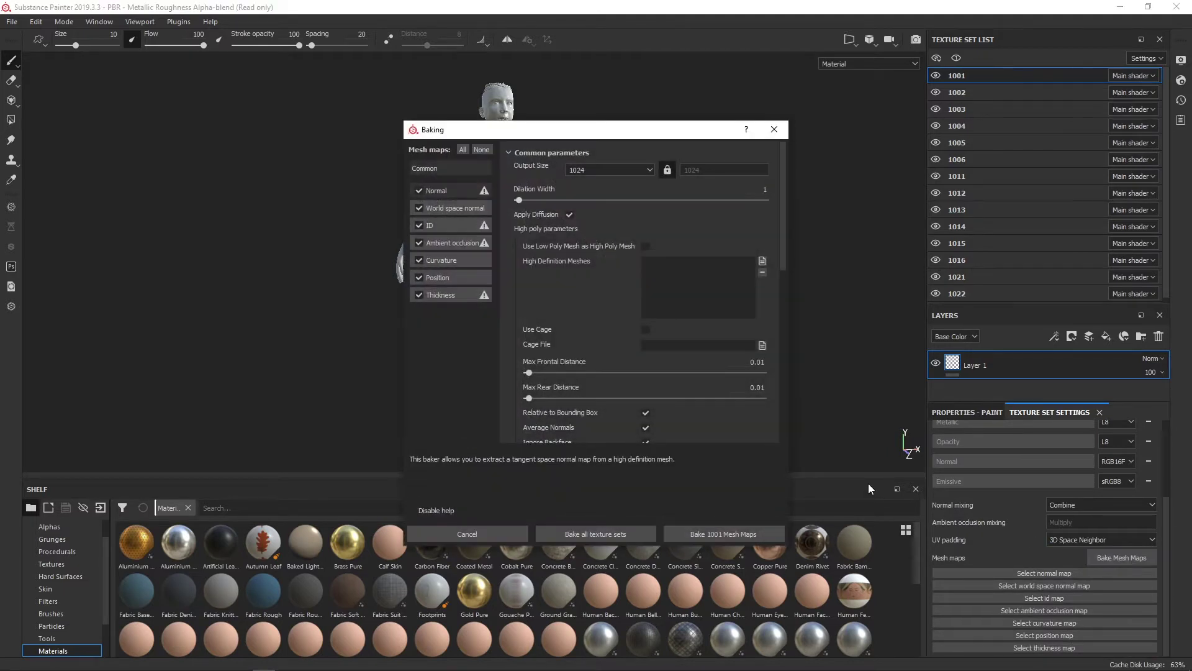
{"action": "left_click", "coordinate": [418, 209]}
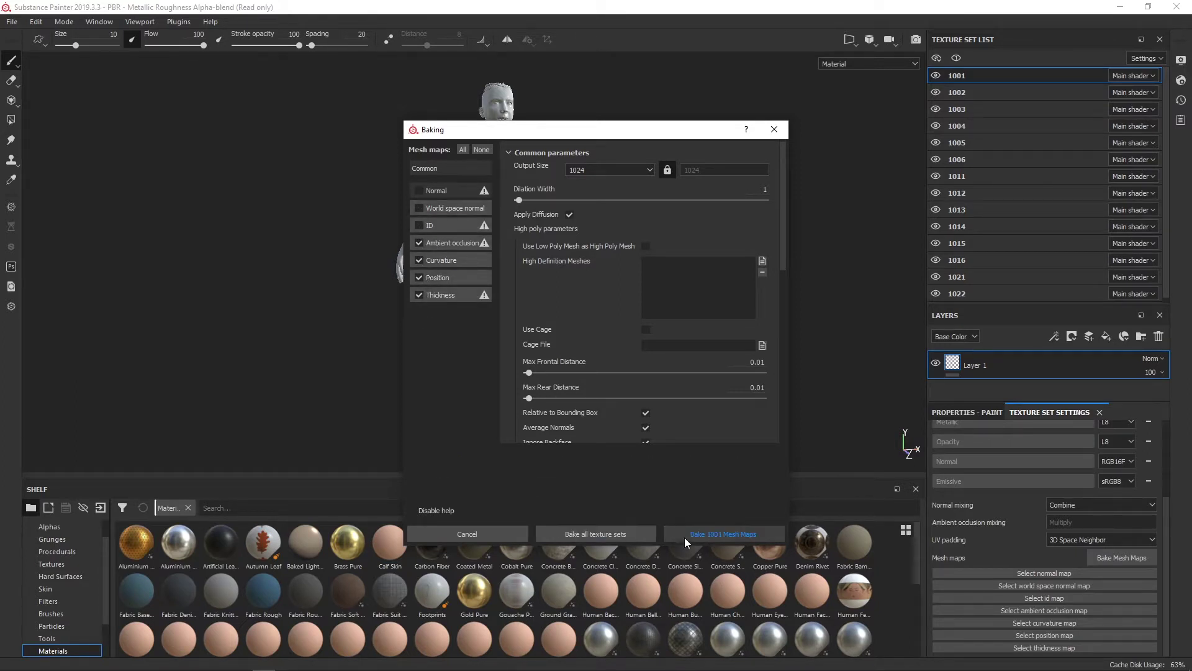
{"action": "left_click", "coordinate": [622, 536]}
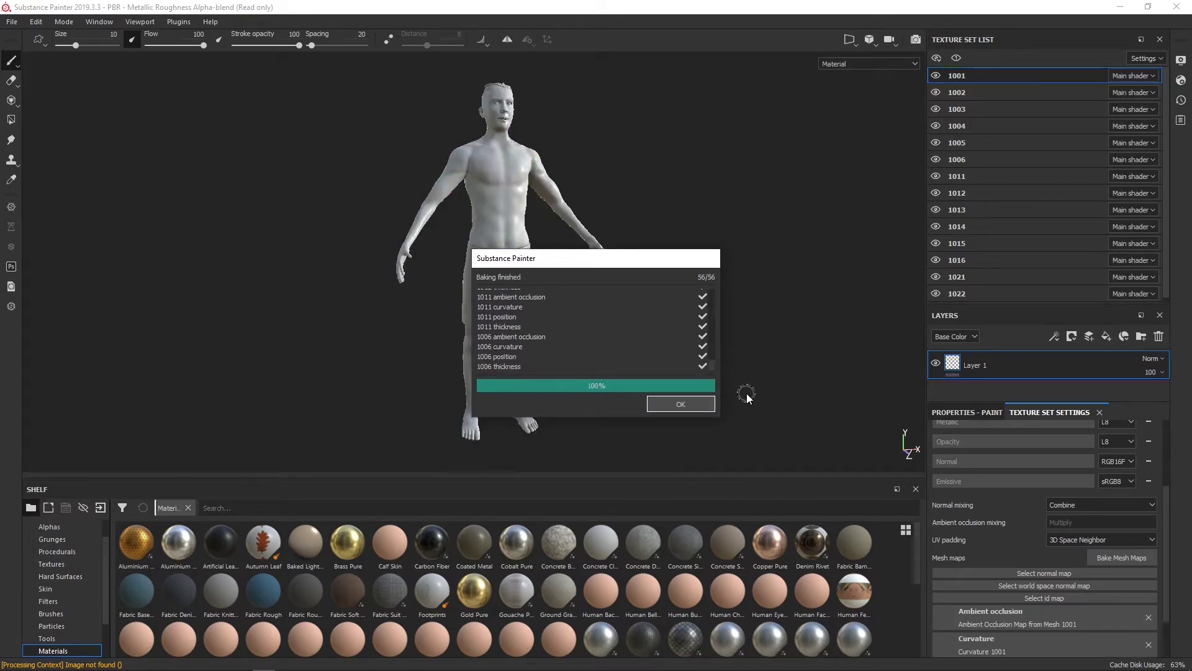
- Close the bake report and zoom and orbit in on the head
{"action": "left_click", "coordinate": [690, 403]}
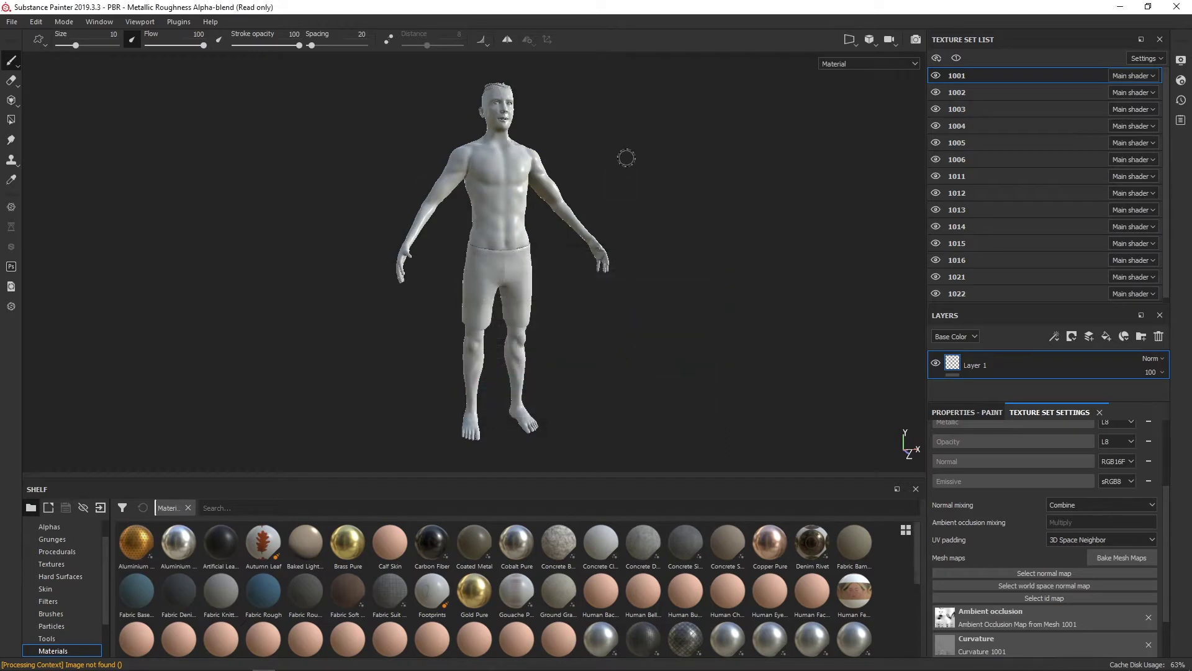
{"action": "middle_click_drag", "start_coordinate": [627, 157], "coordinate": [640, 198]}
{"action": "scroll", "coordinate": [646, 200], "scroll_direction": "up", "scroll_amount": 5}
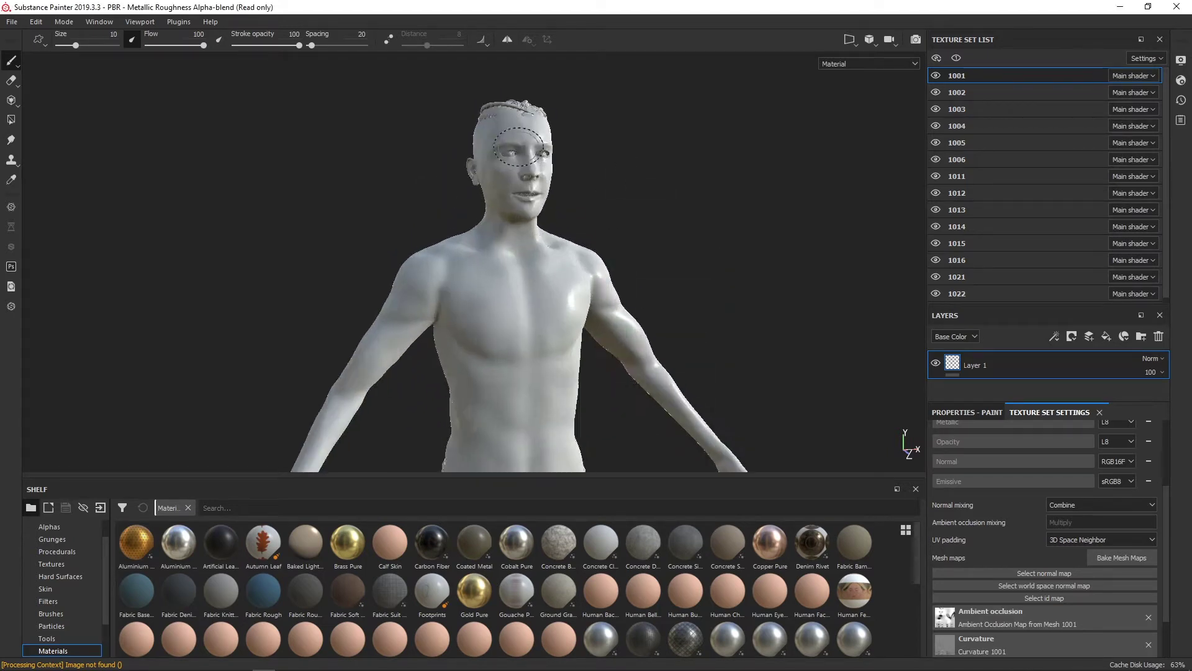
{"action": "mouse_move", "coordinate": [662, 206]}
{"action": "left_mouse_down", "text": "alt"}
{"action": "mouse_move", "coordinate": [708, 226]}
{"action": "mouse_move", "coordinate": [319, 231]}
{"action": "mouse_move", "coordinate": [314, 258]}
{"action": "mouse_move", "coordinate": [793, 245]}
{"action": "mouse_move", "coordinate": [718, 192]}
{"action": "mouse_move", "coordinate": [689, 205]}
{"action": "mouse_move", "coordinate": [793, 159]}
{"action": "mouse_move", "coordinate": [683, 186]}
{"action": "left_mouse_up", "text": "alt"}
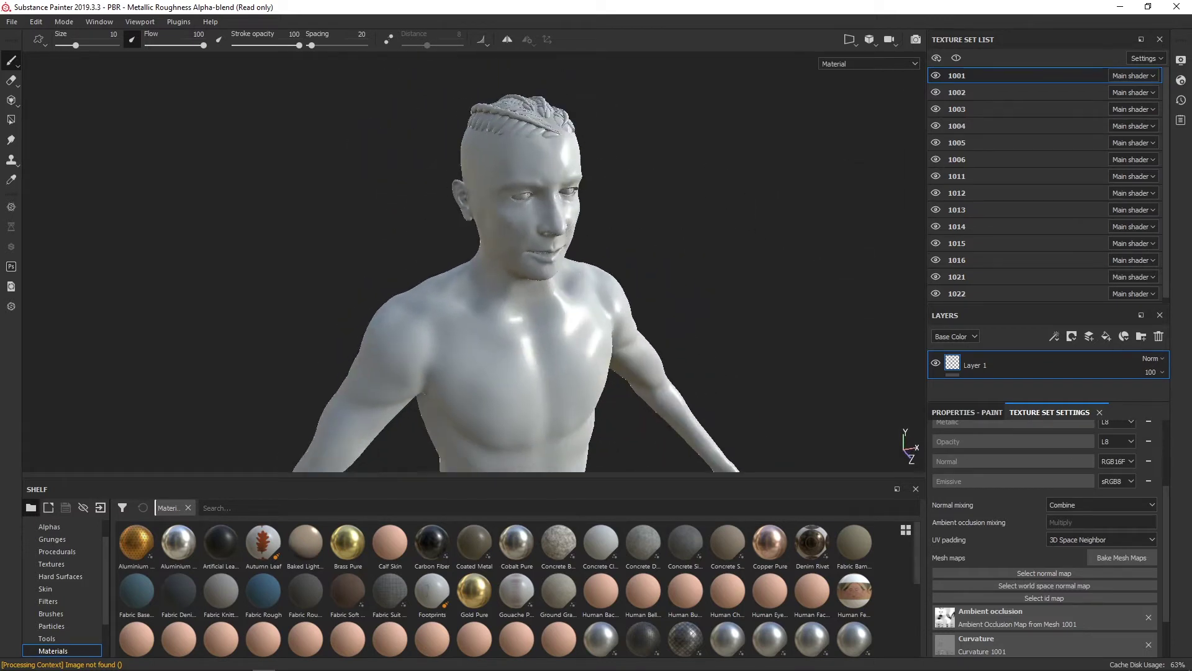
- Hide texture sets 1002, 1003, 1006, 1013 and 1022, keeping 1001 and 1011 visible
{"action": "left_click", "coordinate": [936, 95]}
{"action": "left_click", "coordinate": [935, 109]}
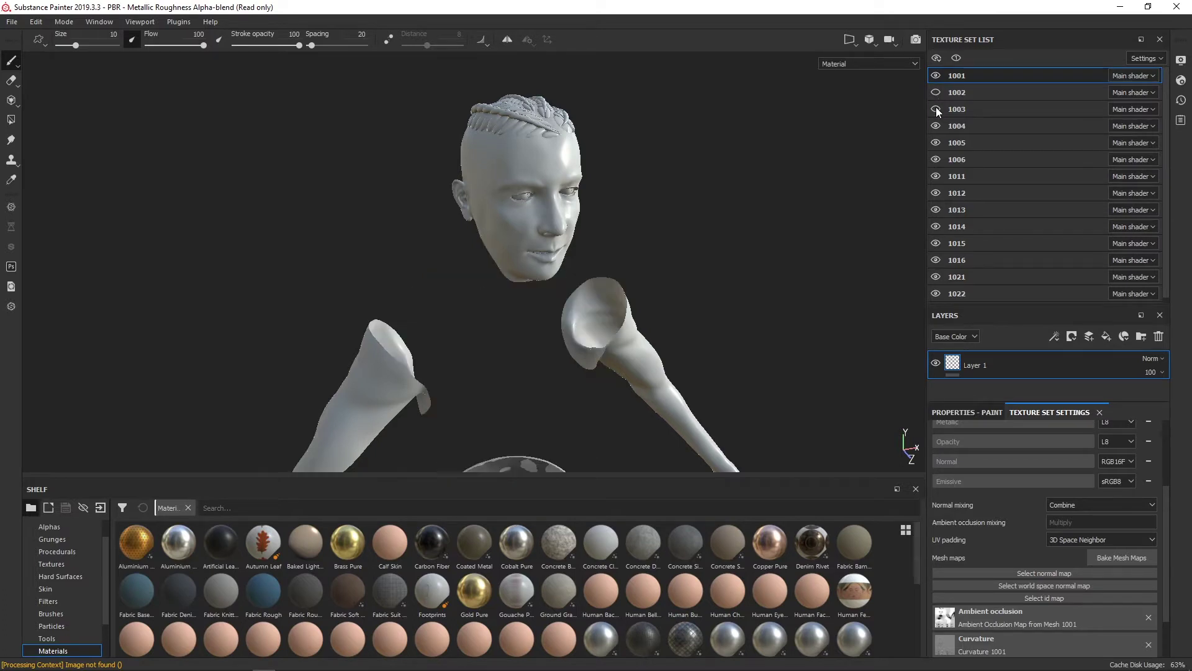
{"action": "left_click", "coordinate": [936, 159]}
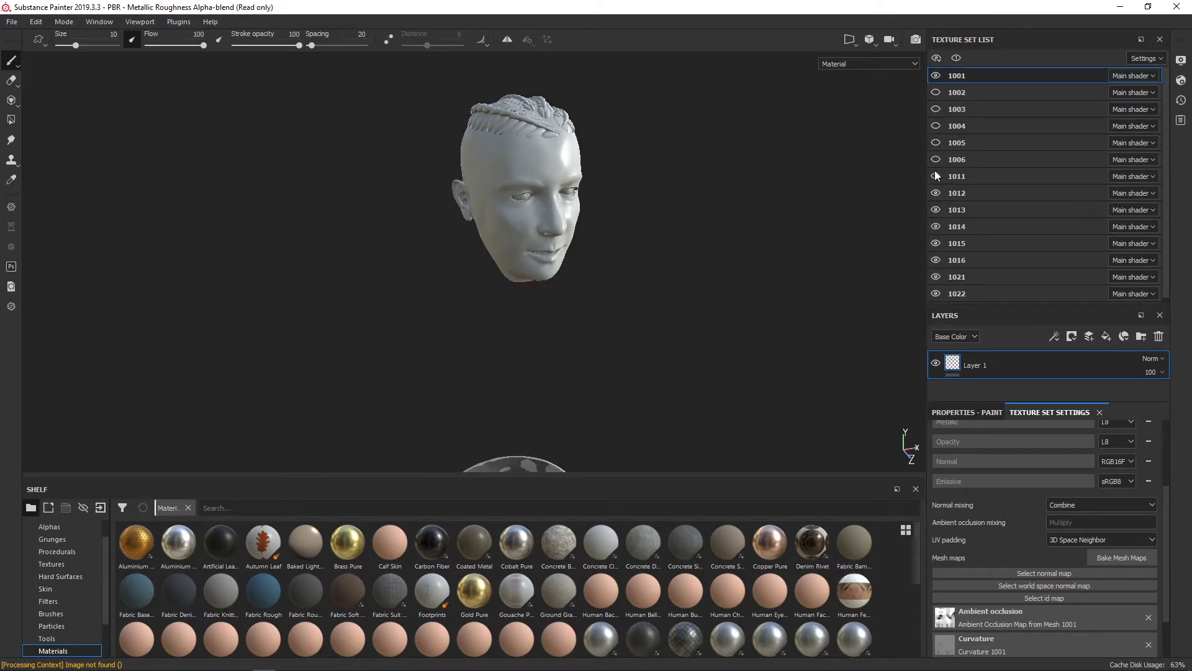
{"action": "left_click", "coordinate": [934, 177]}
{"action": "left_click", "coordinate": [936, 176]}
{"action": "mouse_move", "coordinate": [900, 174]}
{"action": "left_mouse_down", "text": "alt"}
{"action": "mouse_move", "coordinate": [843, 165]}
{"action": "mouse_move", "coordinate": [798, 139]}
{"action": "mouse_move", "coordinate": [913, 186]}
{"action": "mouse_move", "coordinate": [620, 158]}
{"action": "mouse_move", "coordinate": [704, 167]}
{"action": "left_mouse_up", "text": "alt"}
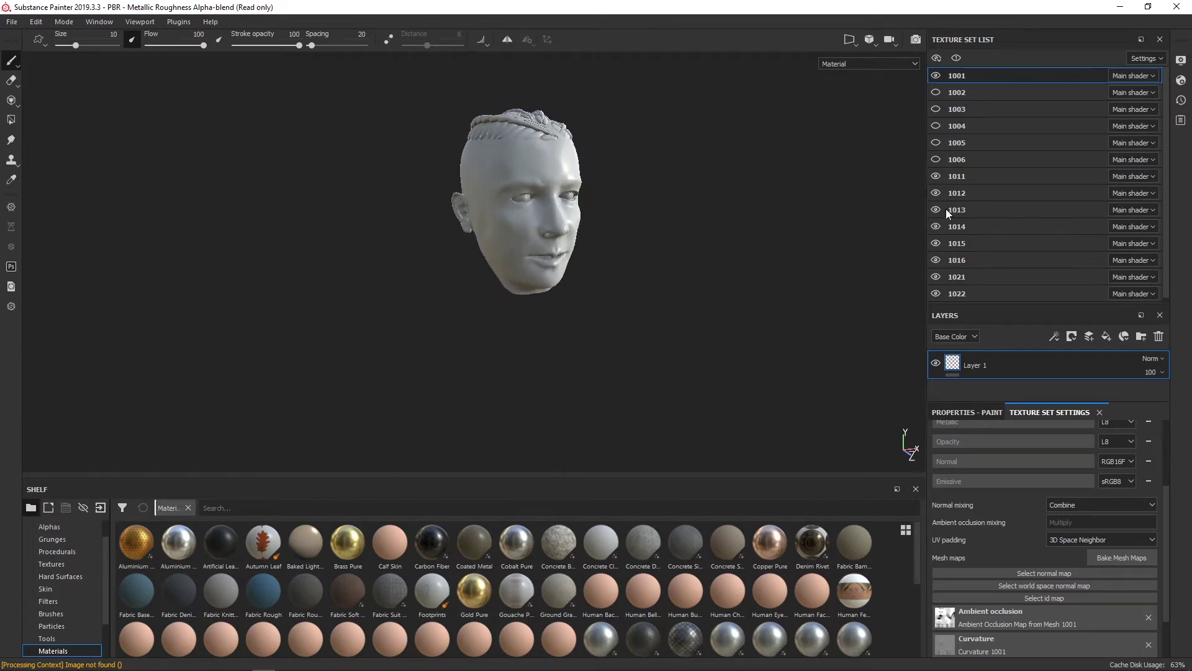
{"action": "left_click", "coordinate": [938, 209]}
{"action": "left_click", "coordinate": [936, 292]}
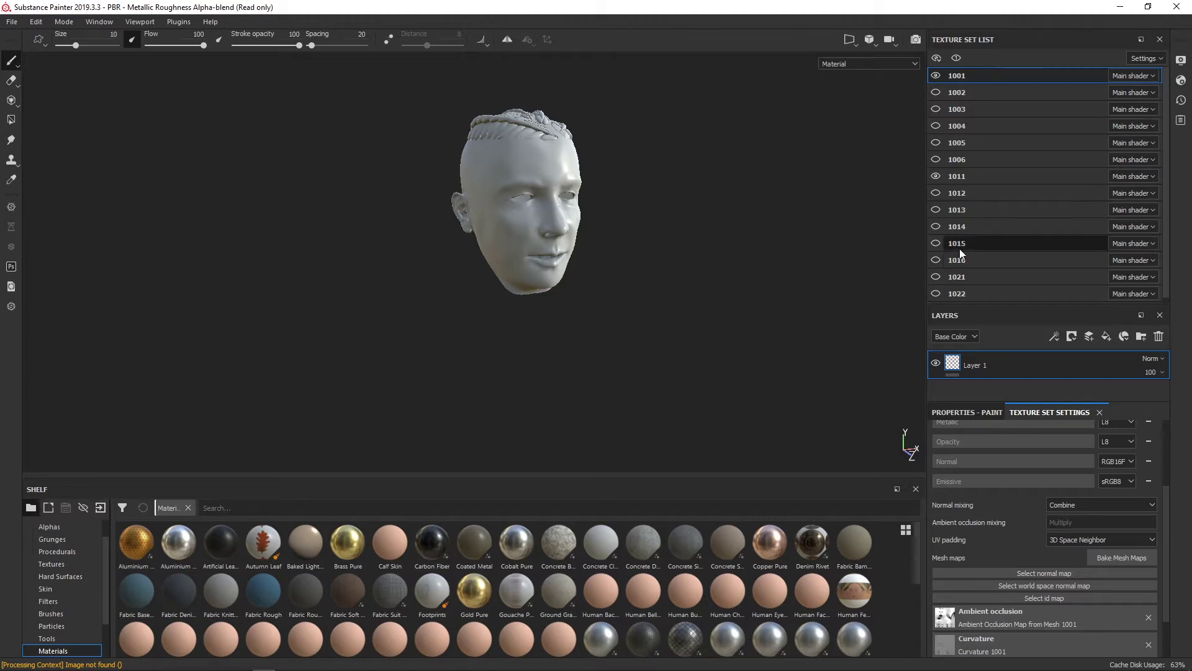
{"action": "mouse_move", "coordinate": [869, 205]}
{"action": "left_mouse_down", "text": "alt"}
{"action": "mouse_move", "coordinate": [683, 241]}
{"action": "mouse_move", "coordinate": [753, 319]}
{"action": "mouse_move", "coordinate": [345, 207]}
{"action": "mouse_move", "coordinate": [726, 239]}
{"action": "mouse_move", "coordinate": [564, 258]}
{"action": "mouse_move", "coordinate": [584, 255]}
{"action": "left_mouse_up", "text": "alt"}
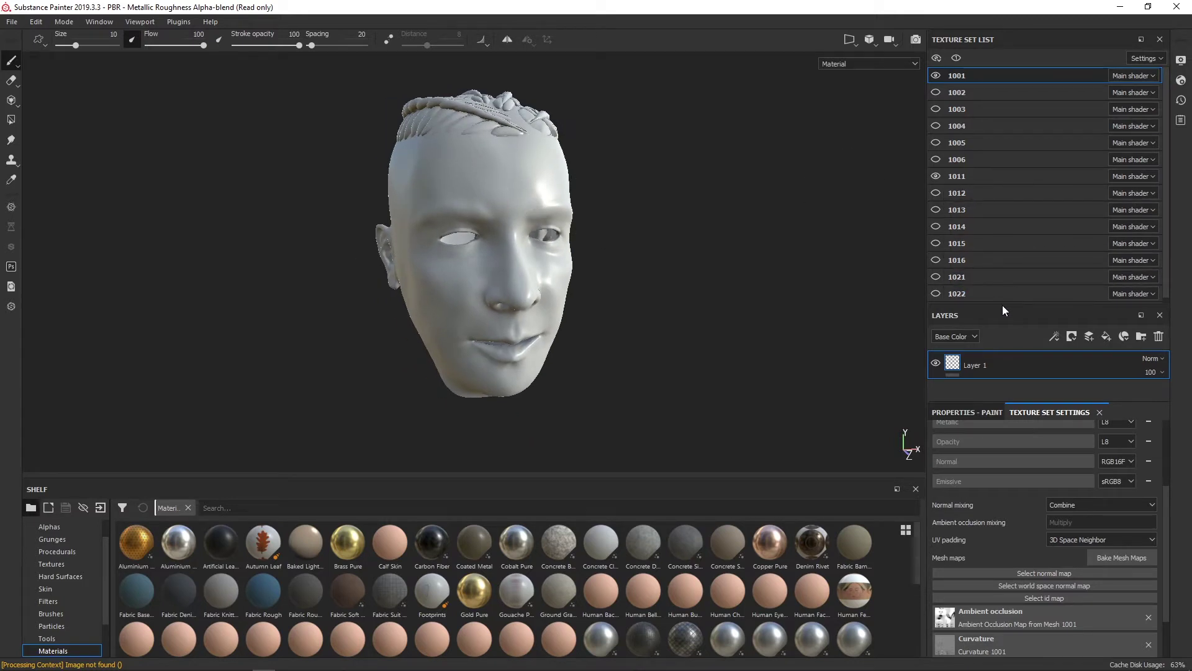
{"action": "left_click_drag", "start_coordinate": [1008, 305], "coordinate": [1003, 183]}
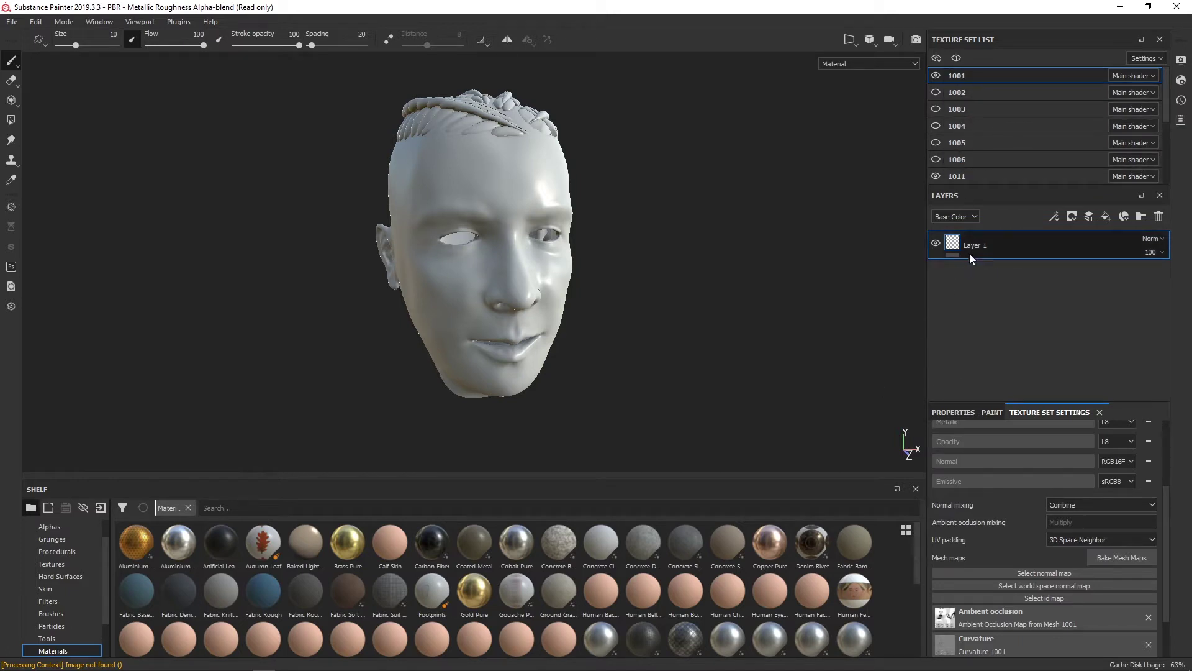
- Replace Layer 1 with a new fill layer named Albedo
{"action": "key", "text": "Delete"}
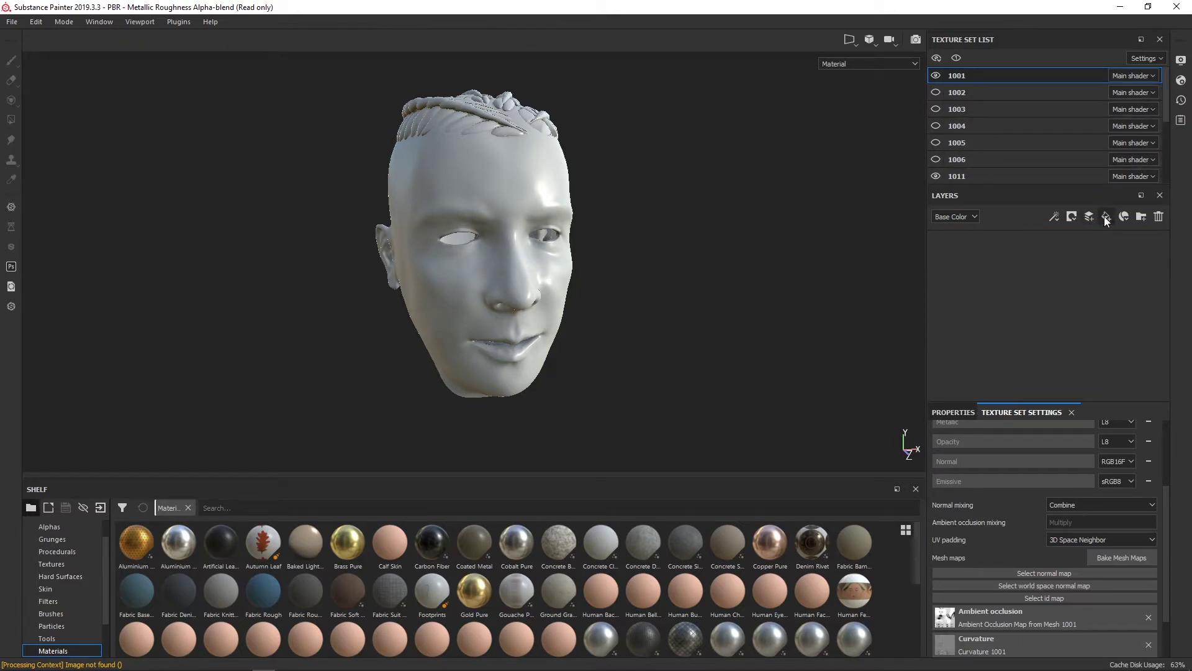
{"action": "left_click", "coordinate": [1106, 216]}
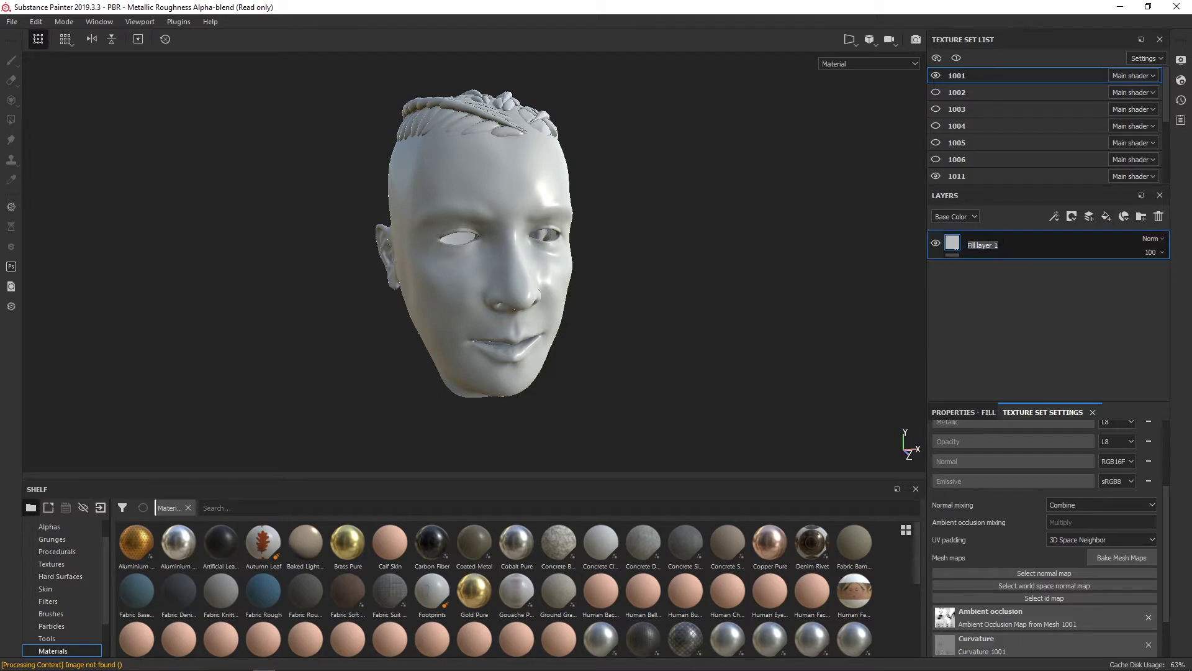
{"action": "type", "text": "Alb"}
{"action": "type", "text": "edo"}
{"action": "key", "text": "Return"}
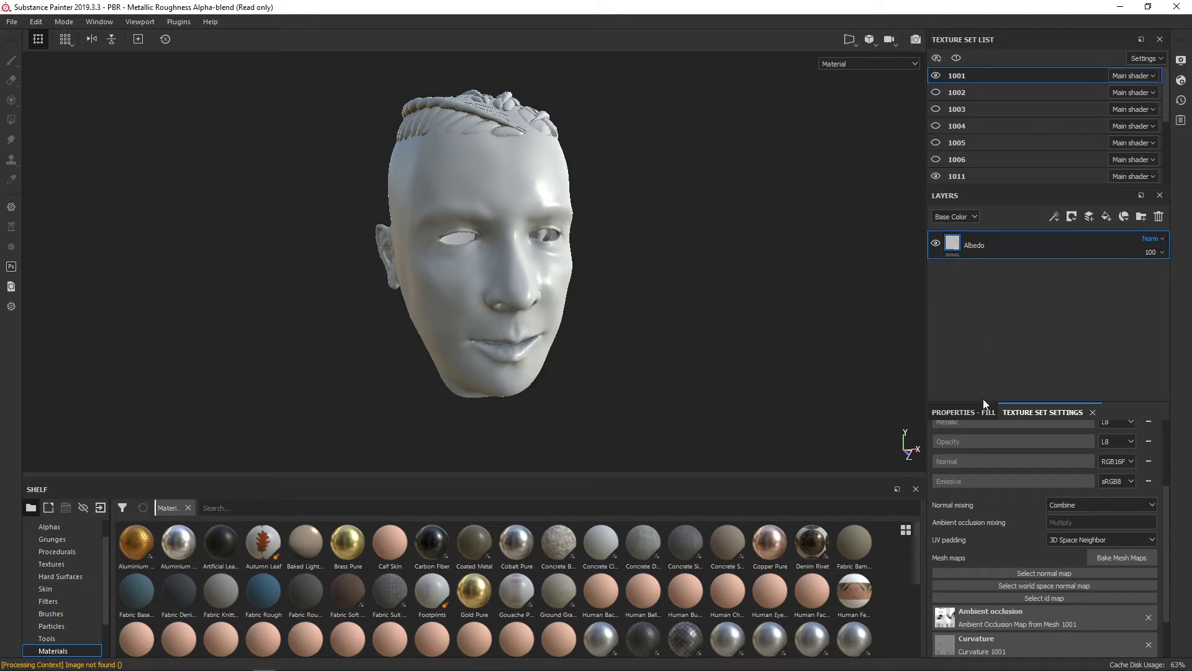
{"action": "left_click", "coordinate": [965, 412]}
- Limit the Albedo fill to colour by disabling roughness, metal, opacity, normal and emissive
{"action": "left_click_drag", "start_coordinate": [1081, 405], "coordinate": [1082, 322]}
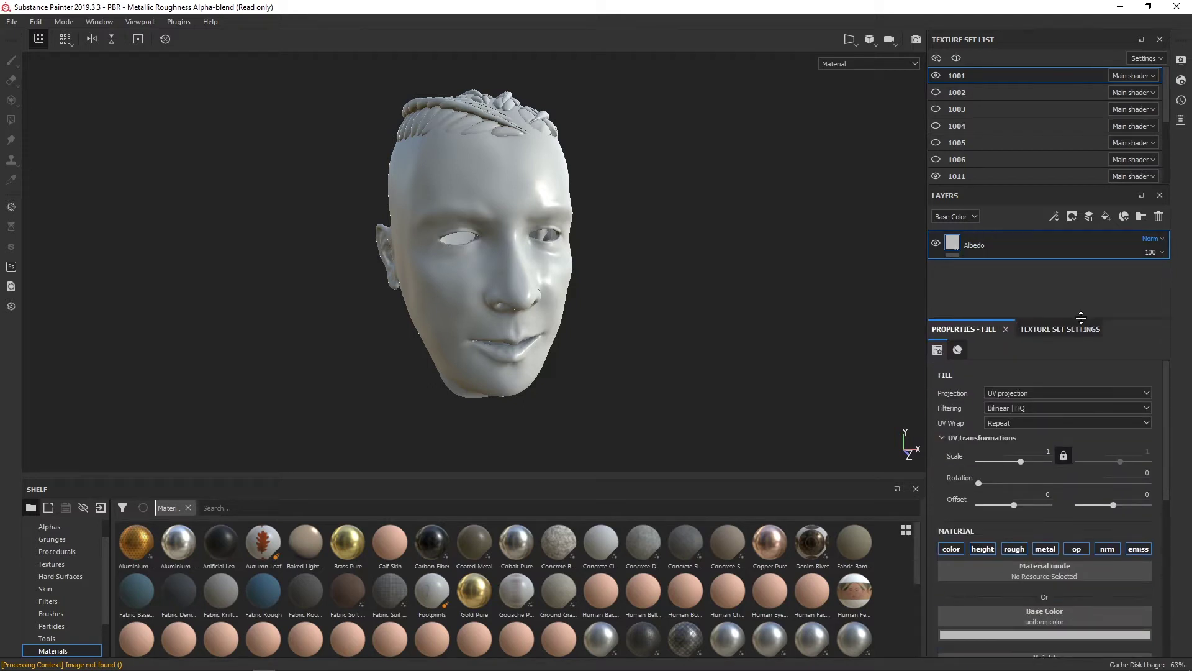
{"action": "left_click", "coordinate": [1012, 549]}
{"action": "left_click", "coordinate": [1045, 549]}
{"action": "left_click", "coordinate": [1107, 549]}
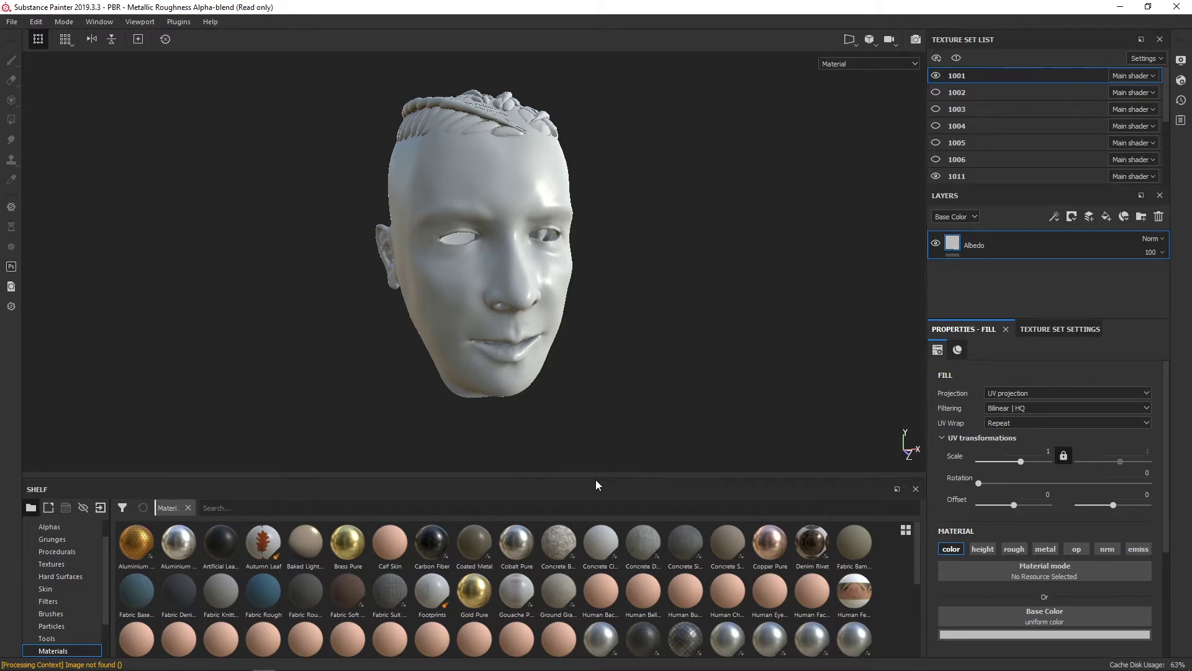
- Zoom and orbit around the head, expand the shelf, and bring up the open-windows list
{"action": "left_click_drag", "start_coordinate": [596, 480], "coordinate": [600, 461]}
{"action": "scroll", "coordinate": [597, 474], "scroll_direction": "up", "scroll_amount": 3}
{"action": "scroll", "coordinate": [664, 343], "scroll_direction": "down", "scroll_amount": 2}
{"action": "scroll", "coordinate": [664, 343], "scroll_direction": "down", "scroll_amount": 2}
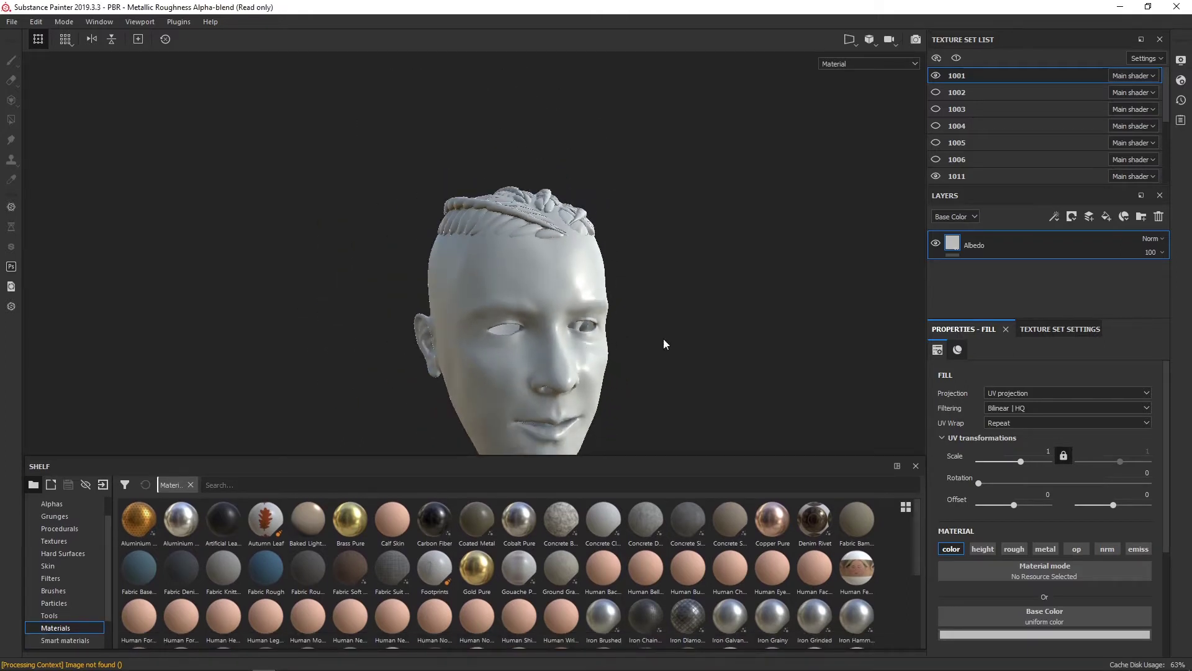
{"action": "mouse_move", "coordinate": [664, 344]}
{"action": "left_mouse_down", "text": "alt"}
{"action": "mouse_move", "coordinate": [713, 319]}
{"action": "mouse_move", "coordinate": [700, 247]}
{"action": "mouse_move", "coordinate": [637, 305]}
{"action": "left_mouse_up", "text": "alt"}
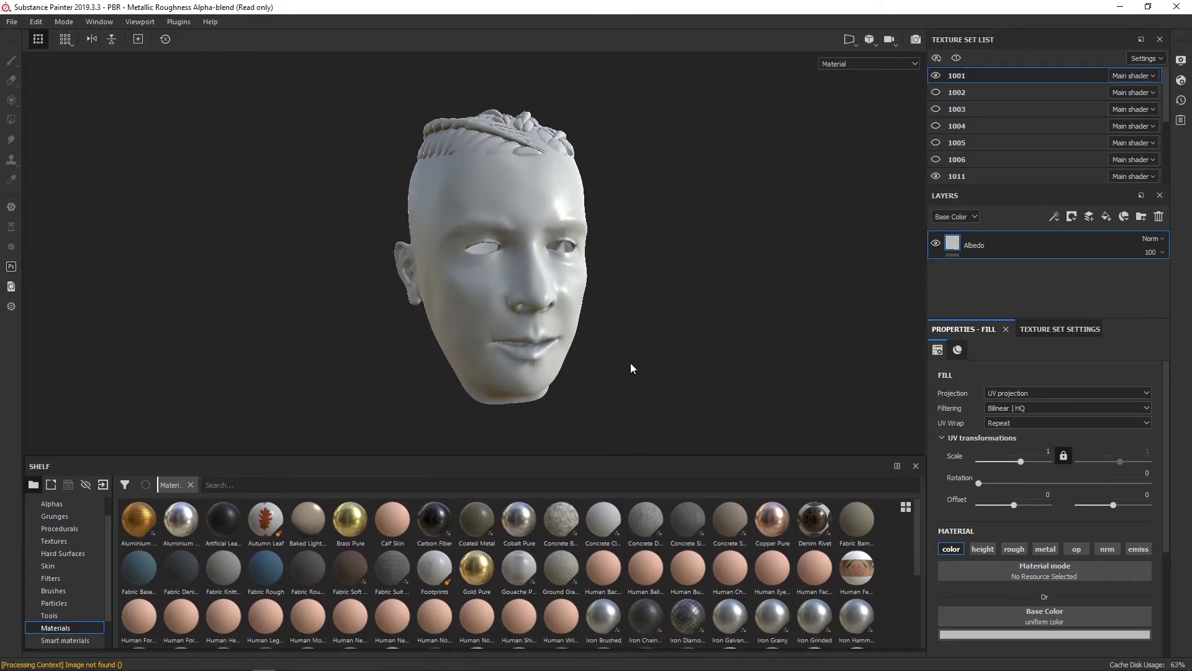
{"action": "left_click_drag", "start_coordinate": [620, 462], "coordinate": [620, 425]}
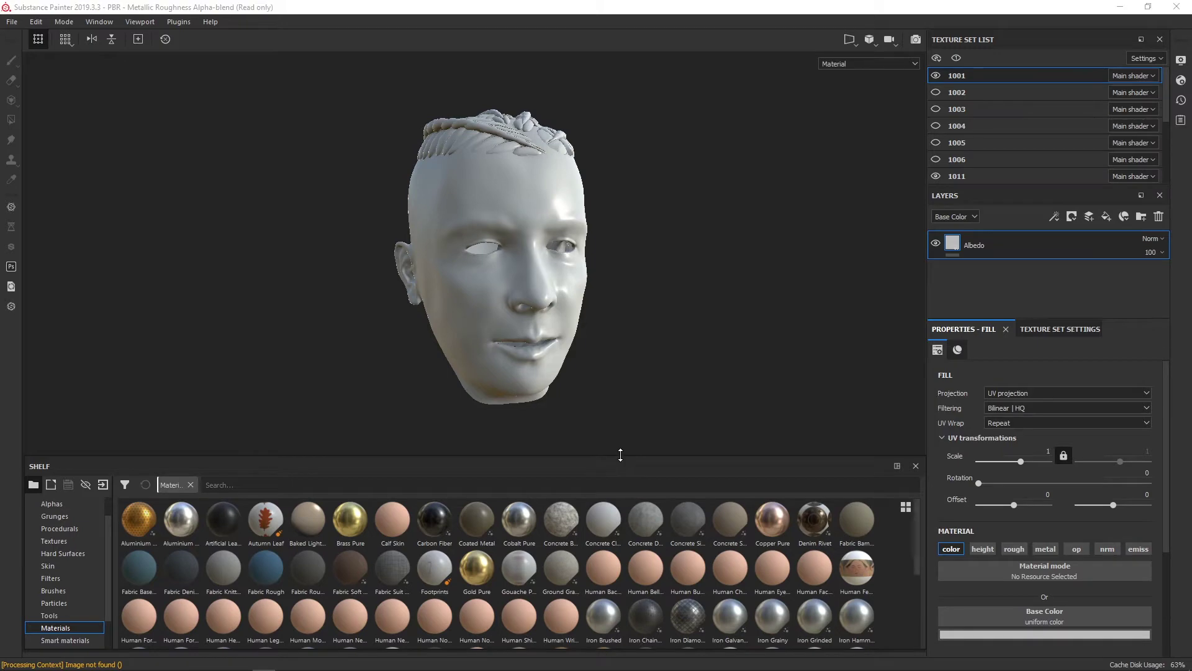
{"action": "key", "text": "alt+Tab"}
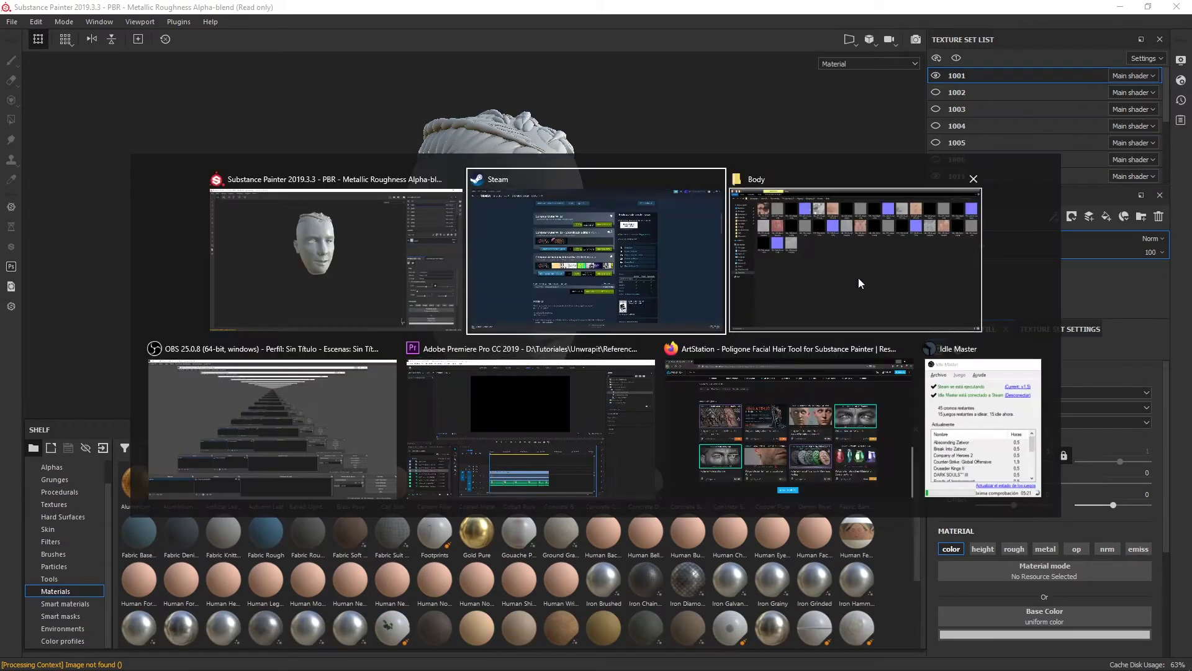
- Bring up the Body folder and select the five FBX_1001 texture maps
{"action": "left_click", "coordinate": [860, 279]}
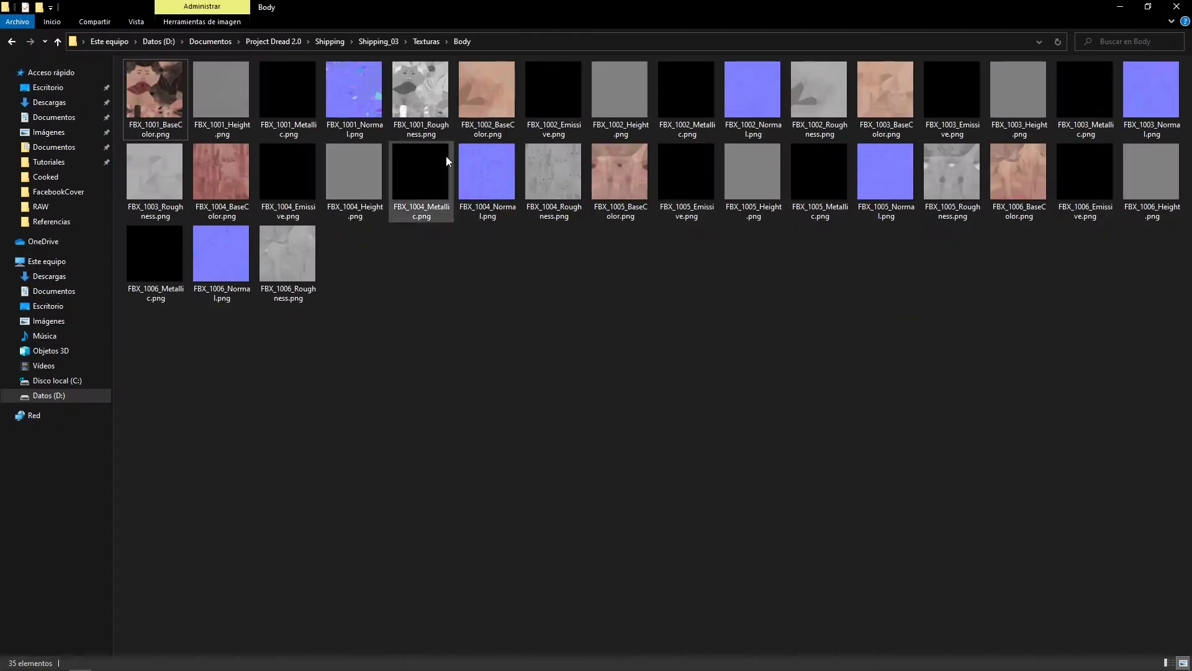
{"action": "mouse_move", "coordinate": [575, 8]}
{"action": "left_mouse_down"}
{"action": "mouse_move", "coordinate": [570, 83]}
{"action": "mouse_move", "coordinate": [710, 77]}
{"action": "mouse_move", "coordinate": [589, 84]}
{"action": "left_mouse_up"}
{"action": "left_click", "coordinate": [277, 162]}
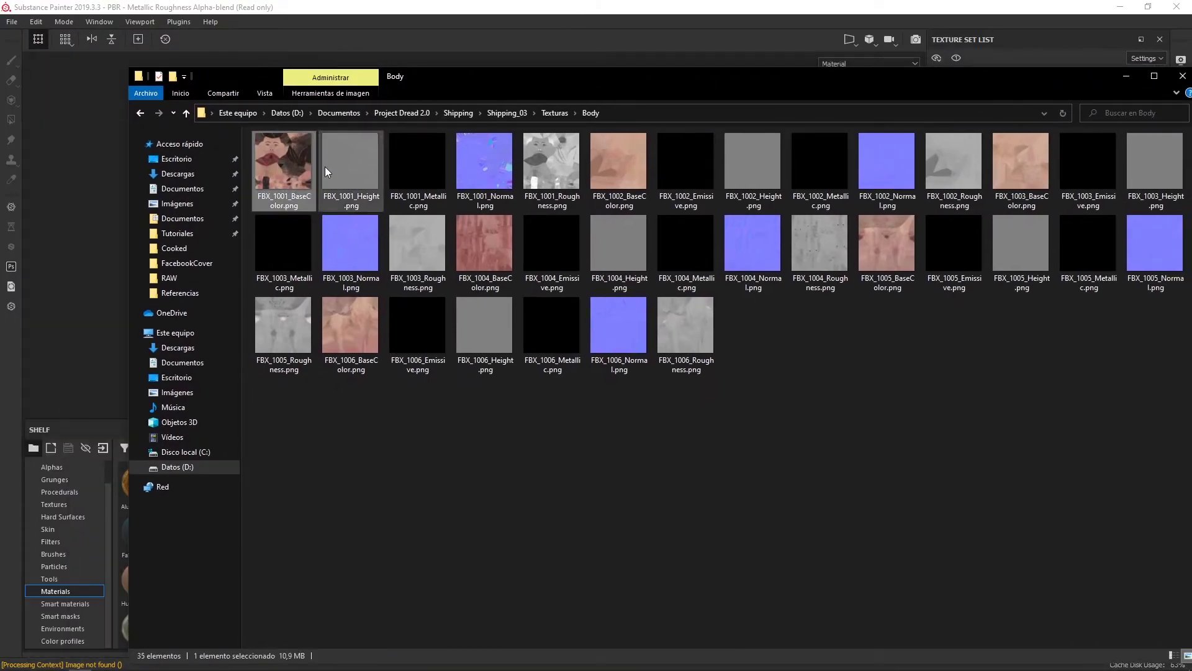
{"action": "left_click", "coordinate": [325, 166], "text": "ctrl"}
{"action": "left_click", "coordinate": [419, 169], "text": "ctrl"}
{"action": "left_click", "coordinate": [483, 169], "text": "ctrl"}
{"action": "left_click", "coordinate": [571, 165], "text": "ctrl"}
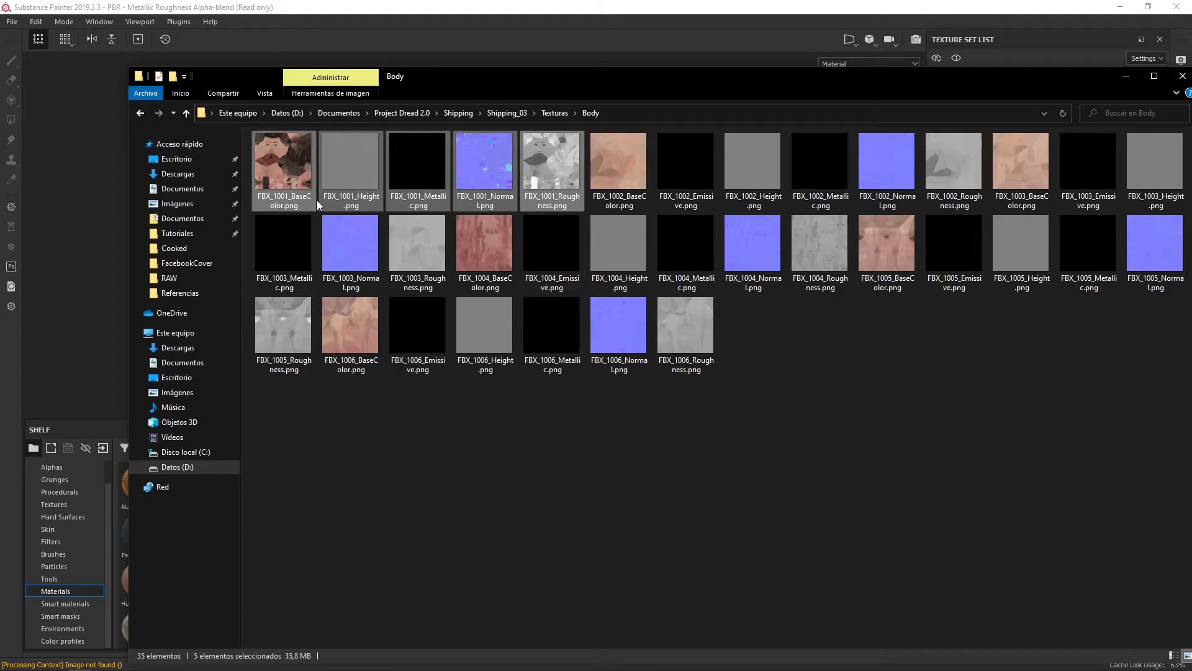
- Drag the five selected FBX_1001 maps onto the Substance Painter shelf
{"action": "left_click_drag", "start_coordinate": [678, 83], "coordinate": [600, 106]}
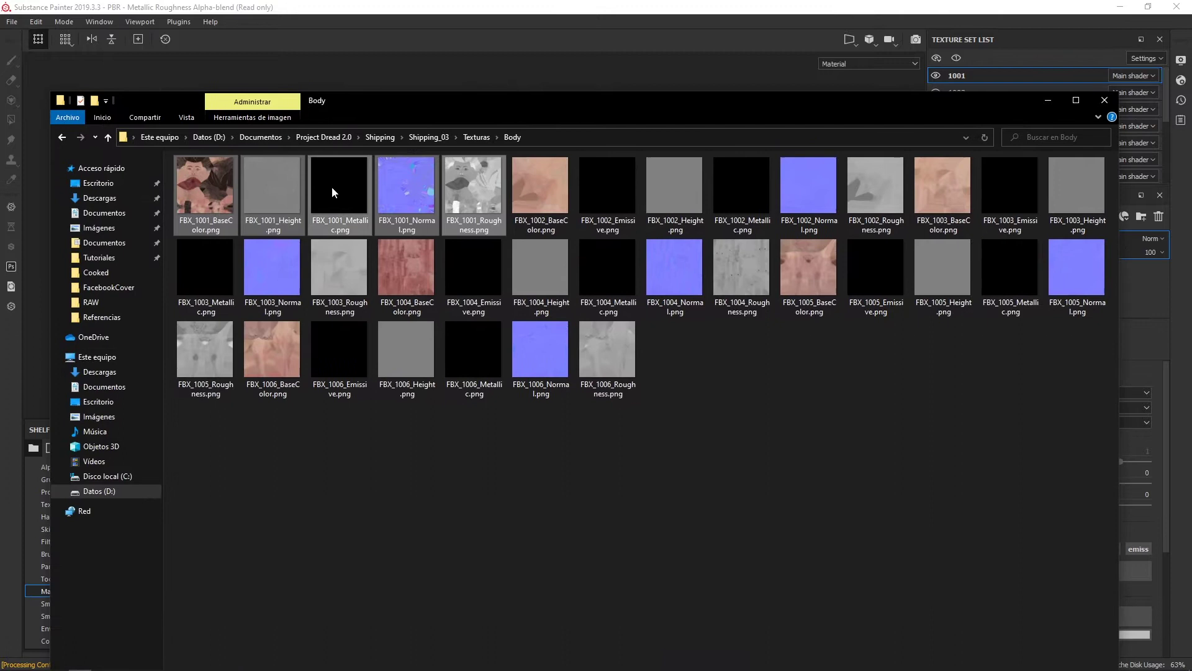
{"action": "left_click_drag", "start_coordinate": [332, 192], "coordinate": [213, 142]}
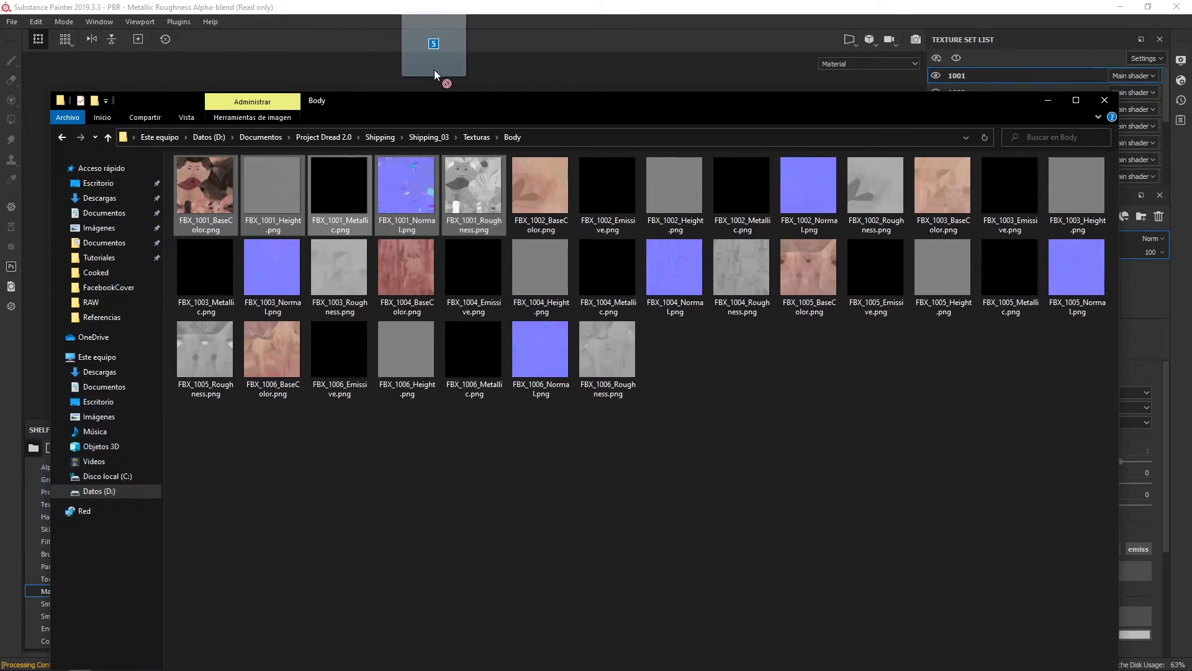
{"action": "left_click_drag", "start_coordinate": [213, 141], "coordinate": [400, 204]}
{"action": "mouse_move", "coordinate": [470, 102]}
{"action": "left_mouse_down"}
{"action": "mouse_move", "coordinate": [832, 46]}
{"action": "mouse_move", "coordinate": [852, 57]}
{"action": "left_mouse_up"}
{"action": "mouse_move", "coordinate": [654, 143]}
{"action": "left_mouse_down"}
{"action": "mouse_move", "coordinate": [400, 385]}
{"action": "mouse_move", "coordinate": [329, 490]}
{"action": "left_mouse_up"}
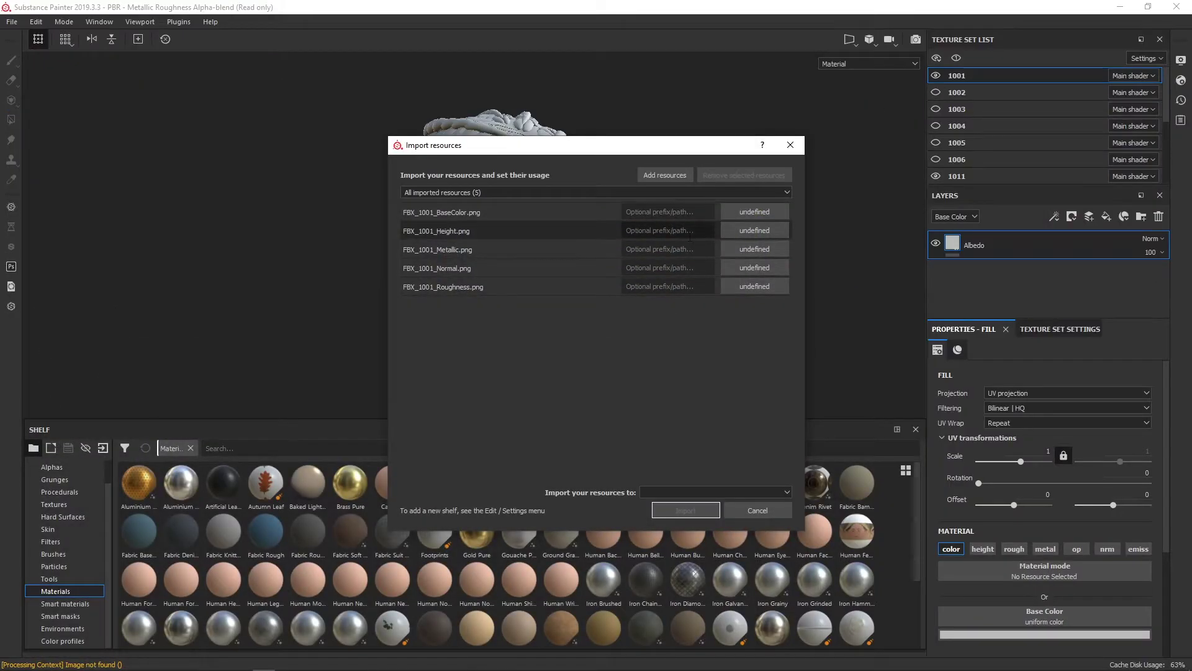
- Set the BaseColor, Height, Metallic, Normal and Roughness maps' usage to texture
{"action": "left_click", "coordinate": [743, 214]}
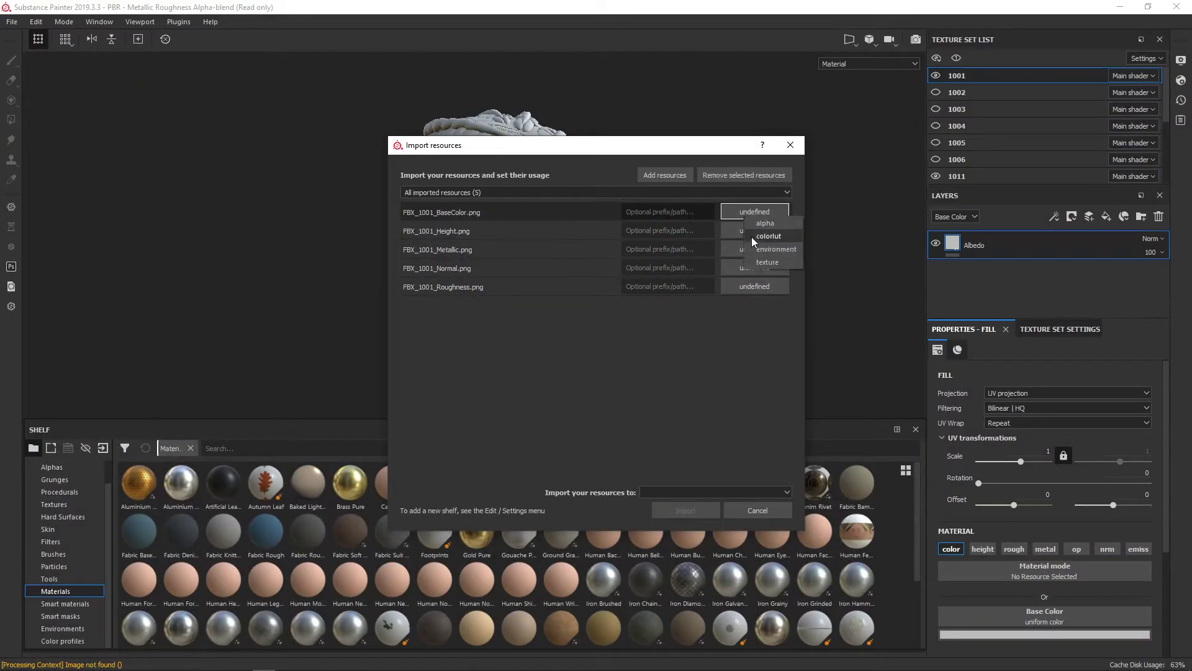
{"action": "left_click", "coordinate": [767, 262]}
{"action": "left_click", "coordinate": [754, 231]}
{"action": "left_click", "coordinate": [763, 280]}
{"action": "left_click", "coordinate": [751, 250]}
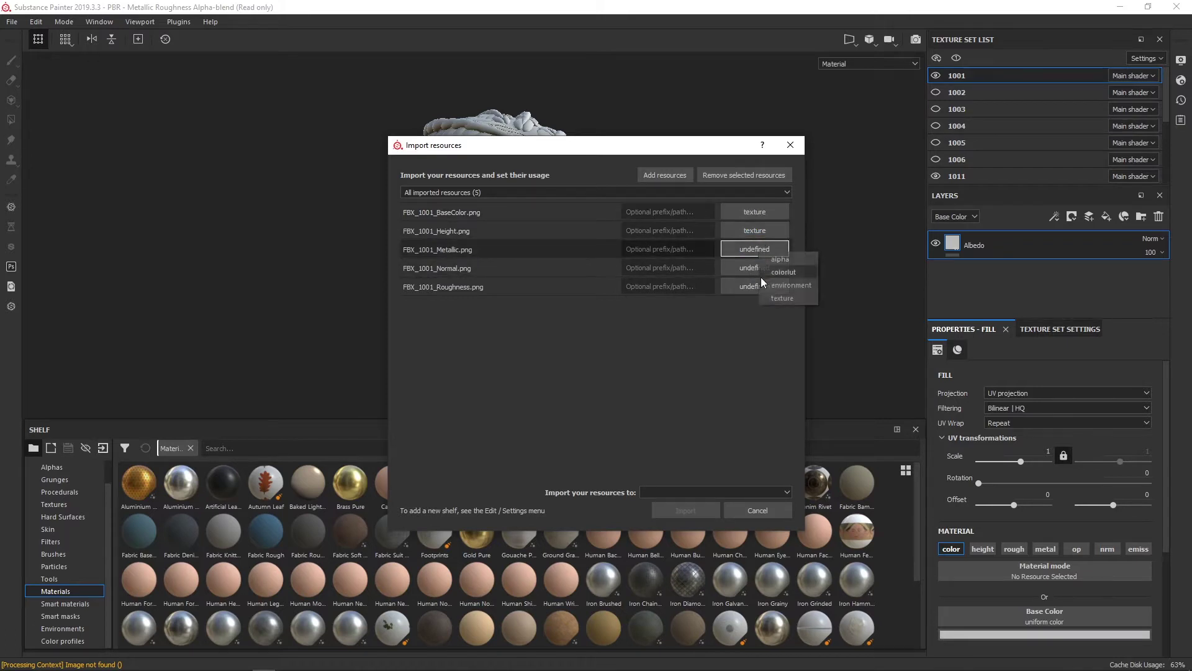
{"action": "left_click", "coordinate": [765, 297]}
{"action": "left_click", "coordinate": [752, 268]}
{"action": "left_click", "coordinate": [763, 318]}
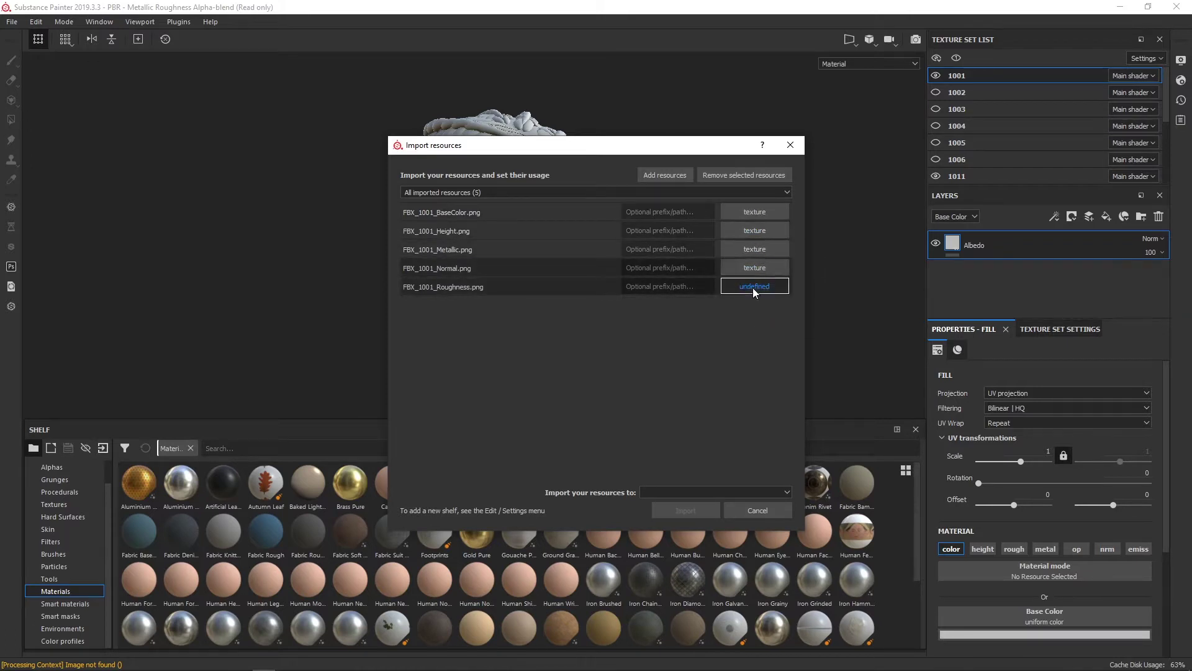
{"action": "left_click", "coordinate": [753, 287]}
{"action": "left_click", "coordinate": [768, 337]}
- Import the five maps into the current PBR project
{"action": "left_click", "coordinate": [749, 491]}
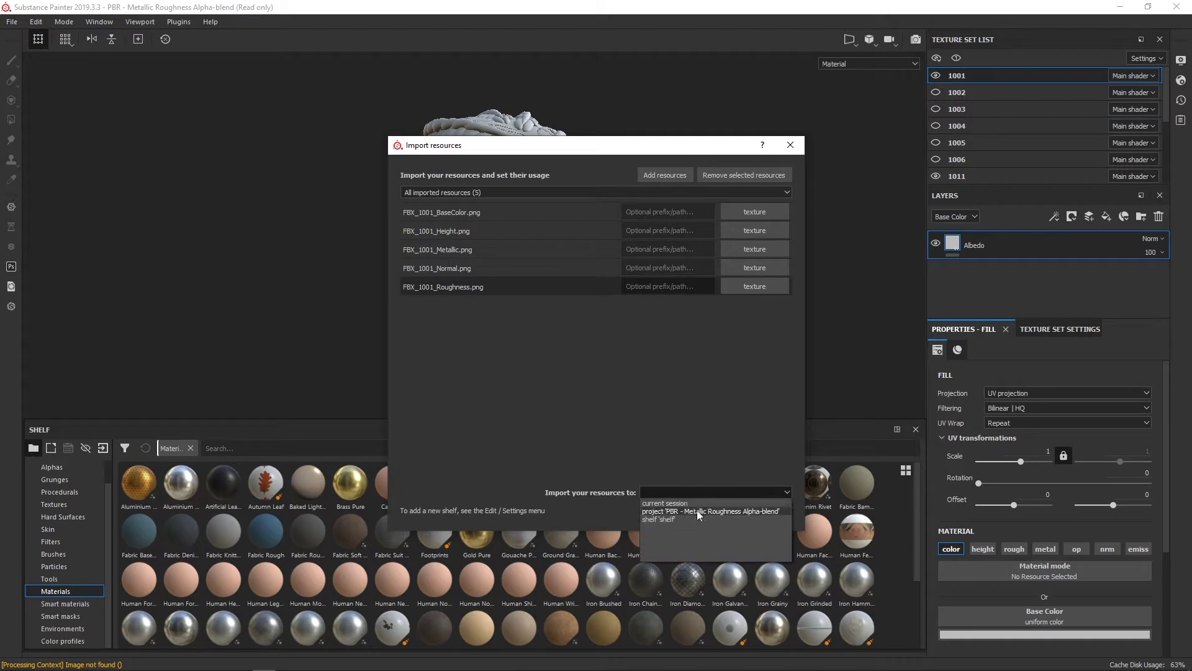
{"action": "left_click", "coordinate": [673, 512]}
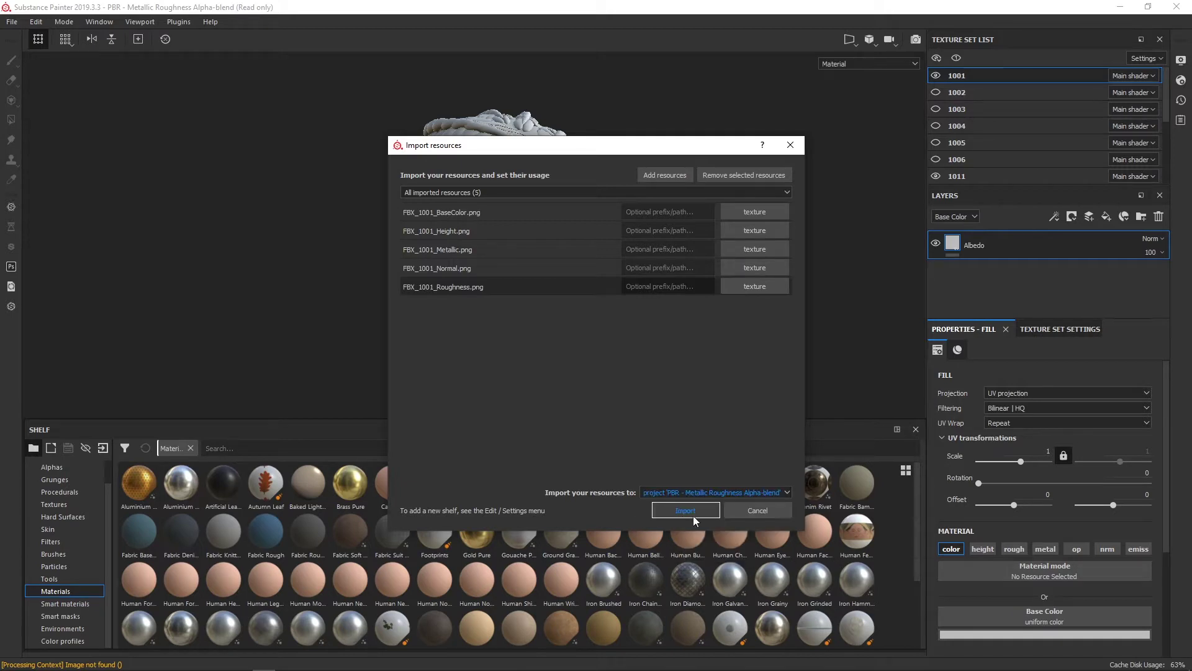
{"action": "left_click", "coordinate": [693, 515]}
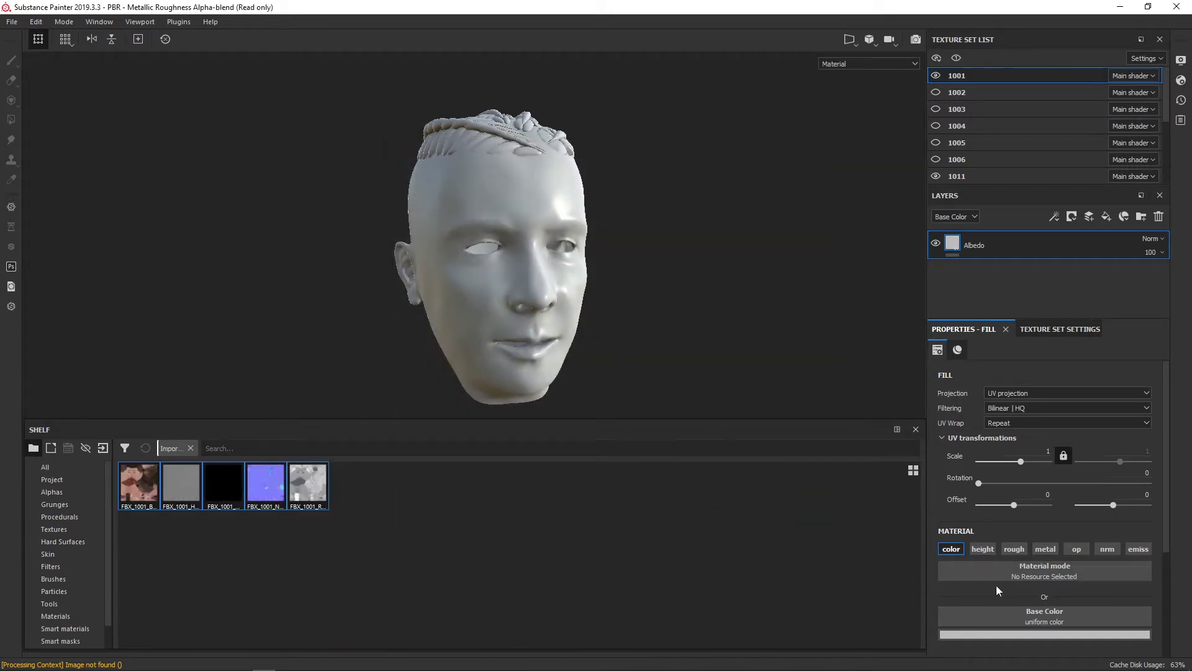
- Assign FBX_1001_BaseColor to the Albedo base colour and inspect the skin on the head
{"action": "left_click", "coordinate": [1019, 620]}
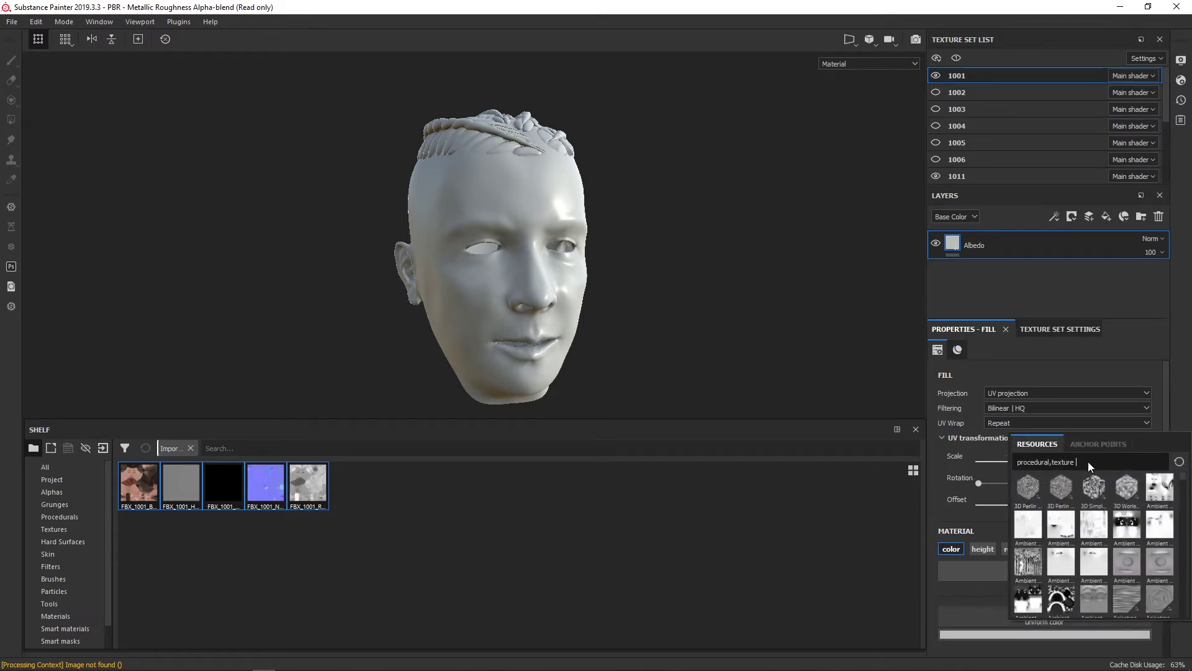
{"action": "key", "text": "ctrl+a"}
{"action": "type", "text": "10"}
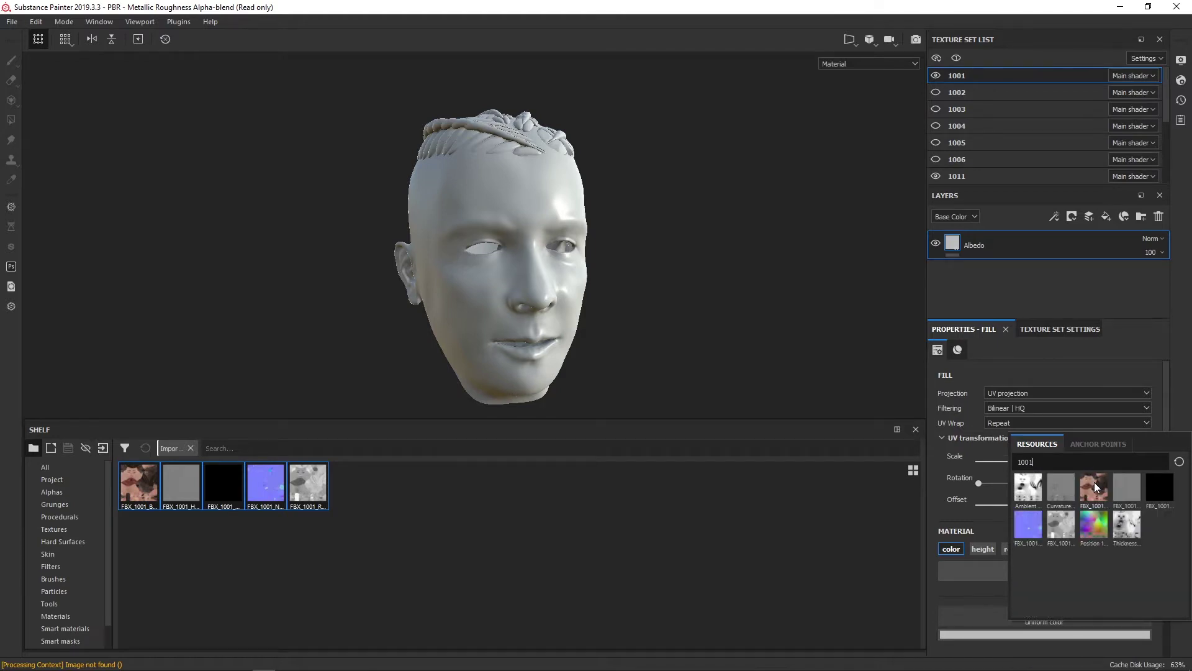
{"action": "left_click", "coordinate": [970, 463]}
{"action": "mouse_move", "coordinate": [741, 395]}
{"action": "left_mouse_down", "text": "alt"}
{"action": "mouse_move", "coordinate": [843, 301]}
{"action": "mouse_move", "coordinate": [687, 308]}
{"action": "mouse_move", "coordinate": [849, 326]}
{"action": "left_mouse_up", "text": "alt"}
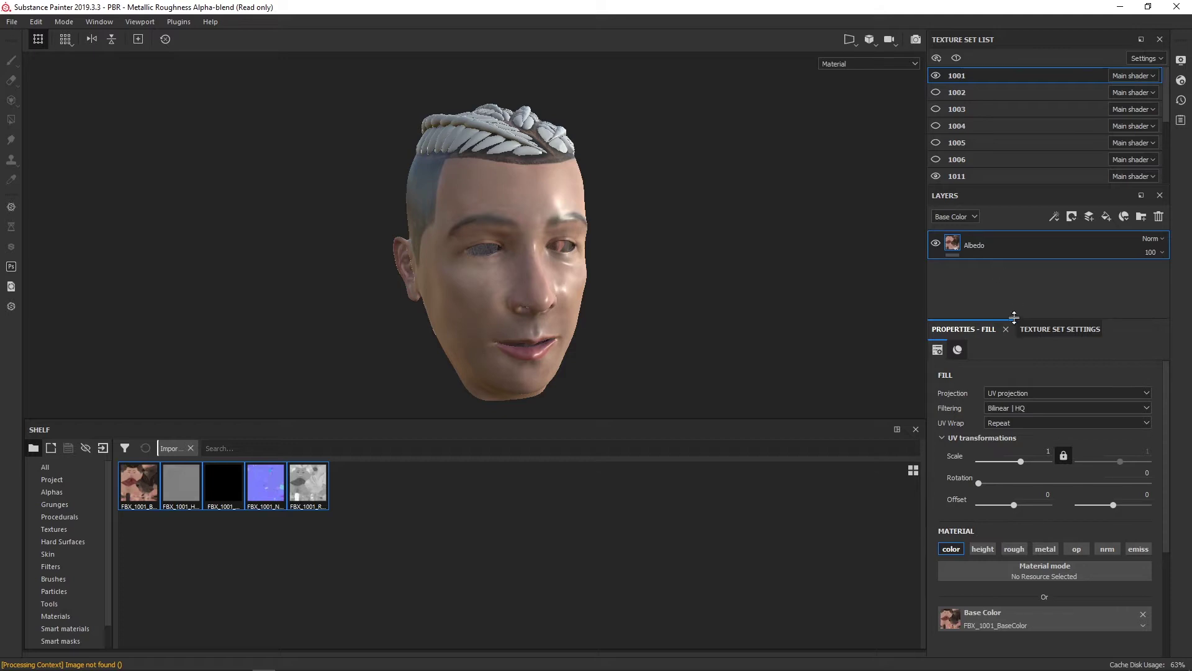
- Add a fill layer named Normal with every channel except normal disabled
{"action": "left_click", "coordinate": [1105, 216]}
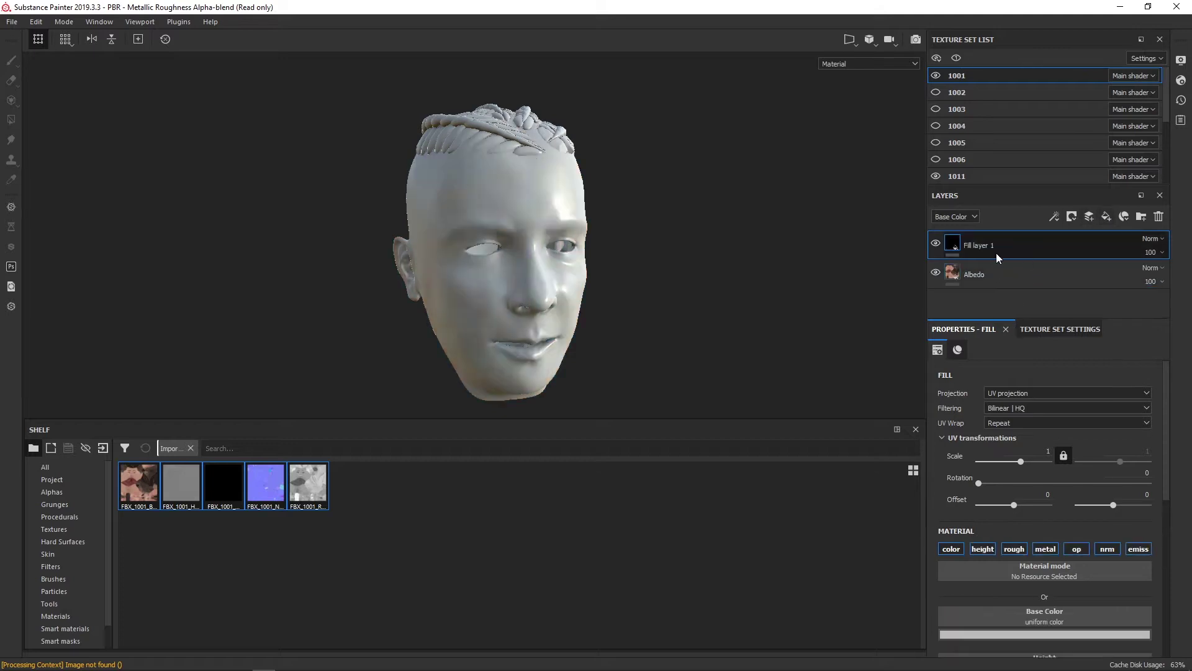
{"action": "double_click", "coordinate": [984, 246]}
{"action": "type", "text": "Normal"}
{"action": "key", "text": "Return"}
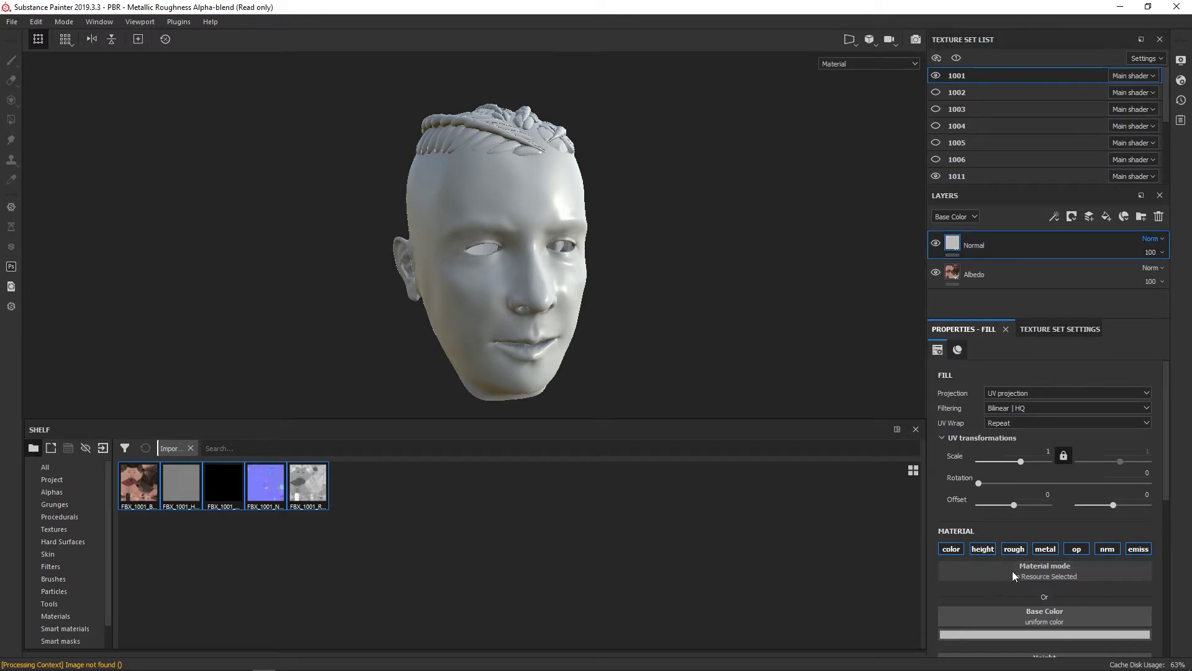
{"action": "left_click", "coordinate": [953, 549]}
{"action": "left_click", "coordinate": [1014, 549]}
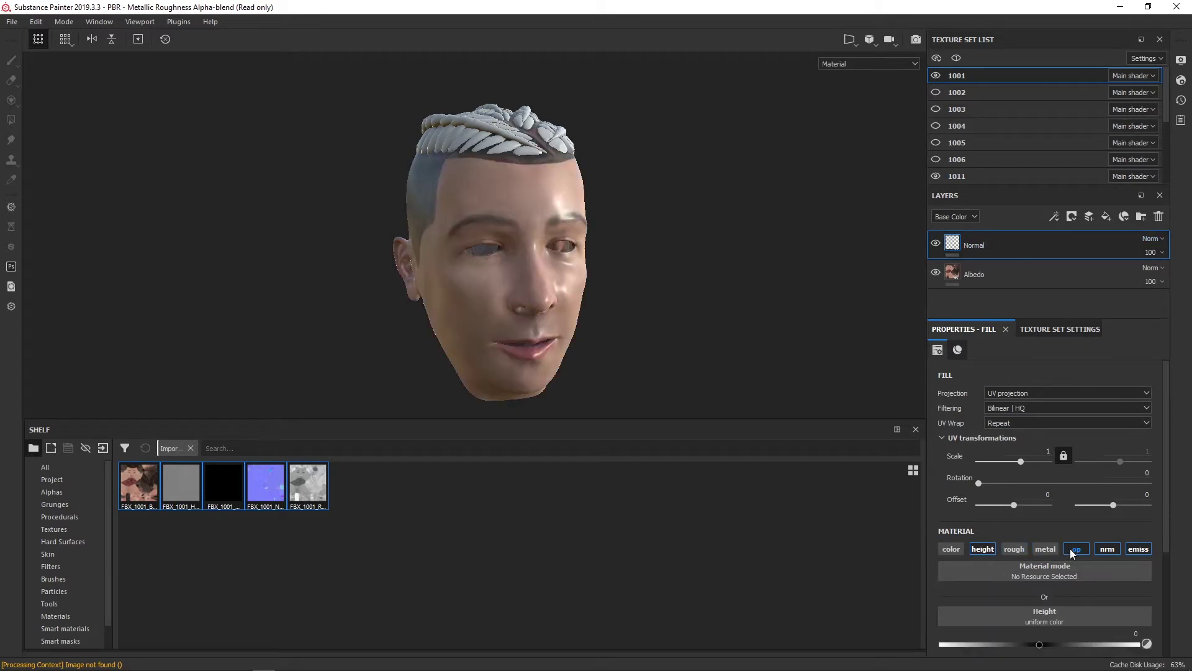
{"action": "left_click", "coordinate": [1077, 549]}
{"action": "left_click", "coordinate": [1128, 547]}
{"action": "left_click", "coordinate": [983, 549]}
- Assign FBX_1001_Normal to the Normal layer, check it under rotated lighting, and add another fill layer
{"action": "left_click", "coordinate": [1035, 617]}
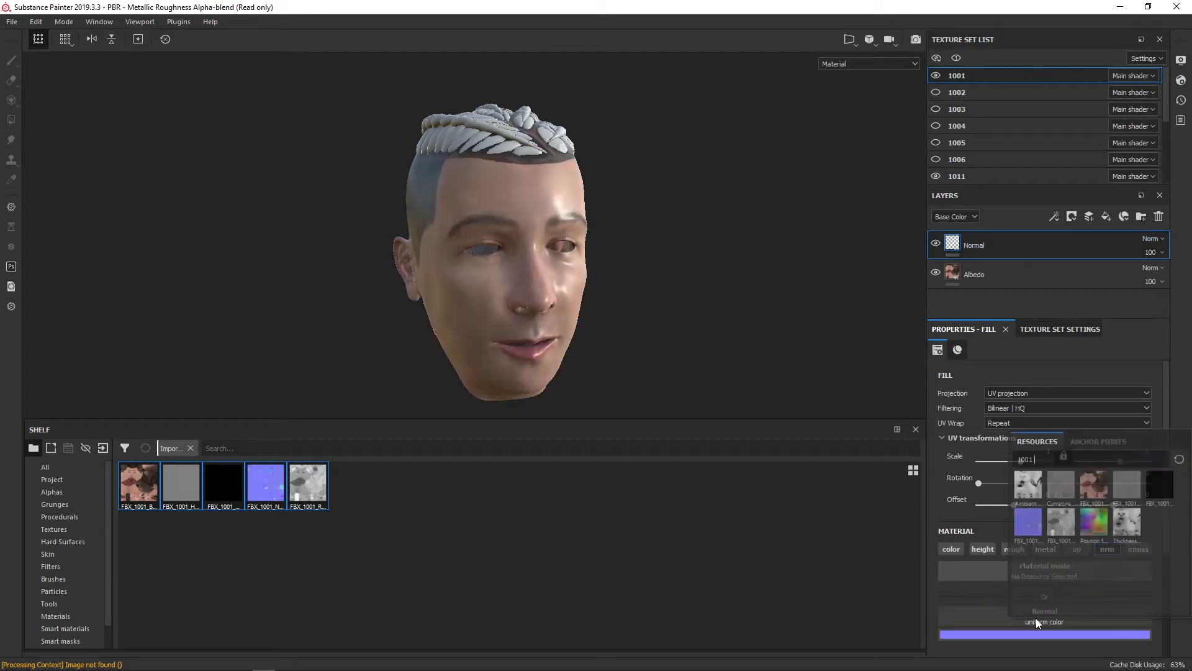
{"action": "left_click", "coordinate": [1035, 531]}
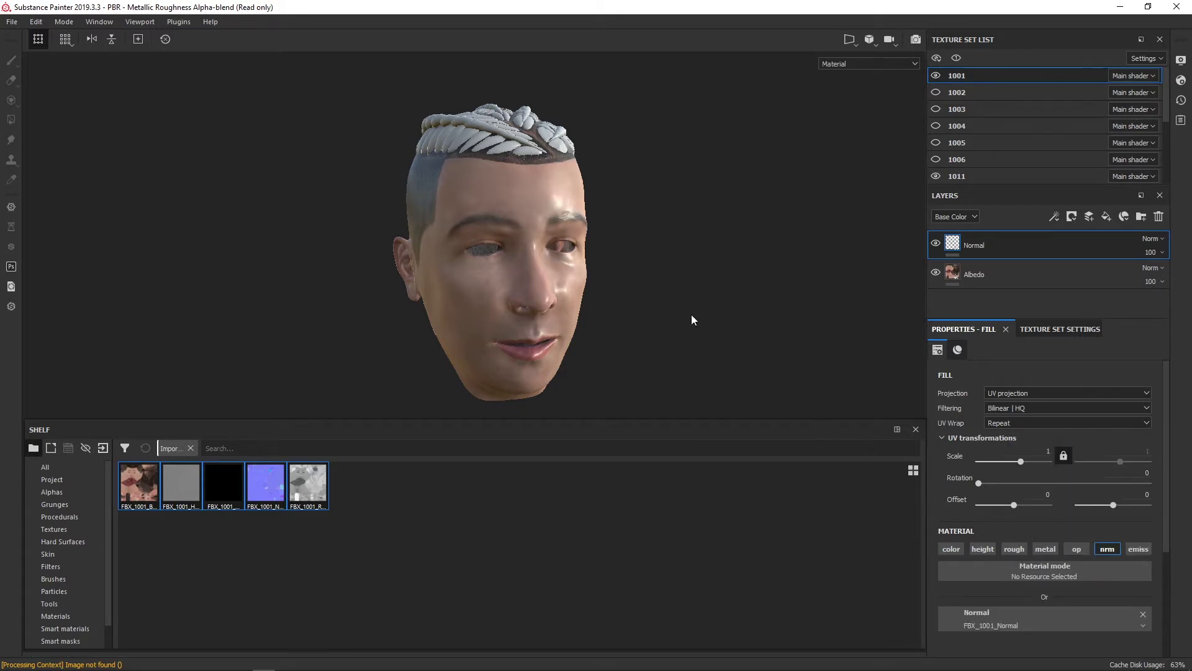
{"action": "mouse_move", "coordinate": [692, 314]}
{"action": "left_mouse_down", "text": "alt"}
{"action": "mouse_move", "coordinate": [780, 314]}
{"action": "mouse_move", "coordinate": [416, 315]}
{"action": "mouse_move", "coordinate": [697, 328]}
{"action": "mouse_move", "coordinate": [628, 311]}
{"action": "mouse_move", "coordinate": [656, 304]}
{"action": "left_mouse_up", "text": "alt"}
{"action": "right_click_drag", "start_coordinate": [657, 304], "coordinate": [671, 312], "text": "shift"}
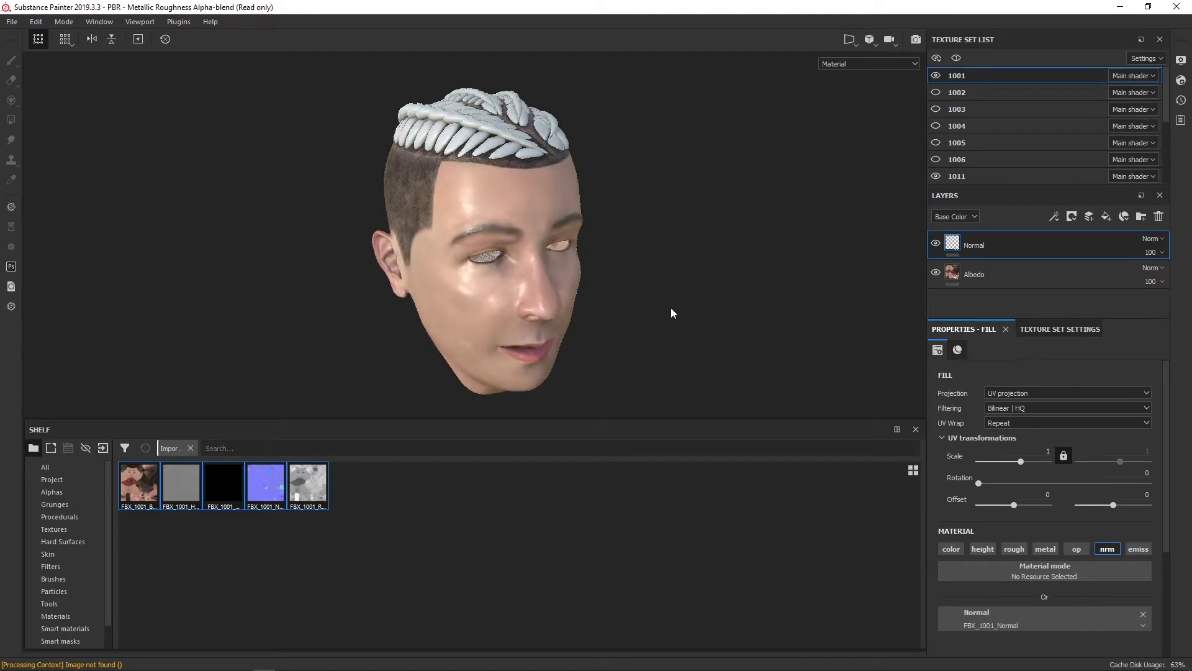
{"action": "left_click", "coordinate": [1104, 217]}
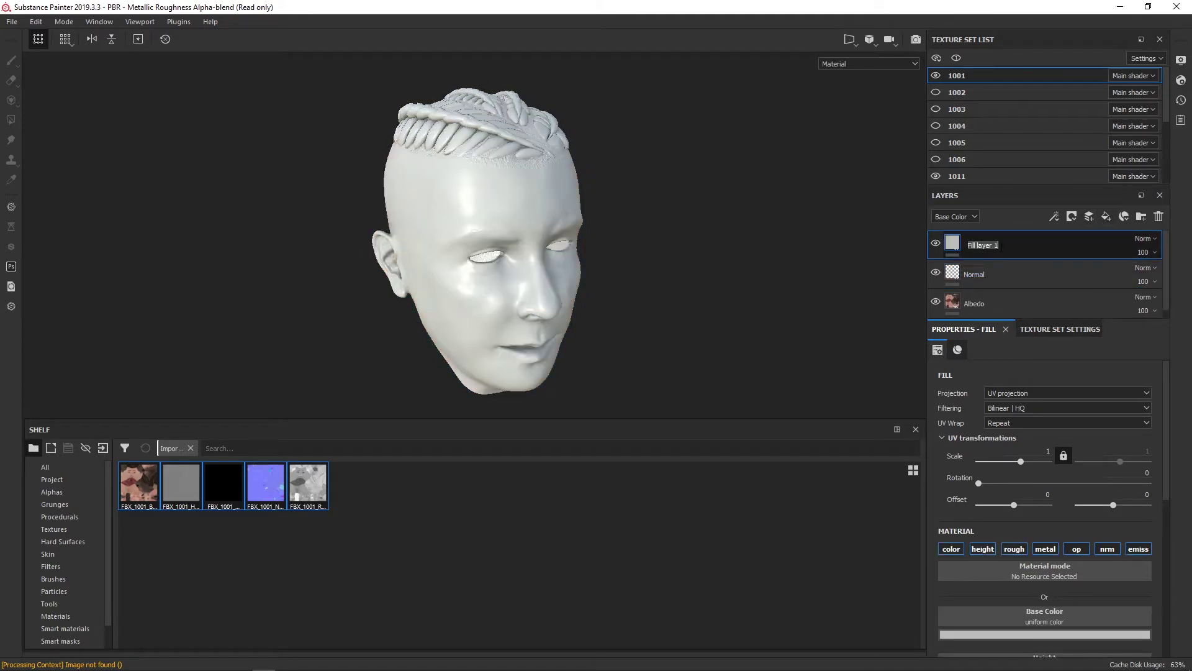
- Rename the new fill layer Metallic and disable colour, roughness, height, opacity and normal
{"action": "key", "text": "BackSpace"}
{"action": "type", "text": "Metallic"}
{"action": "key", "text": "Return"}
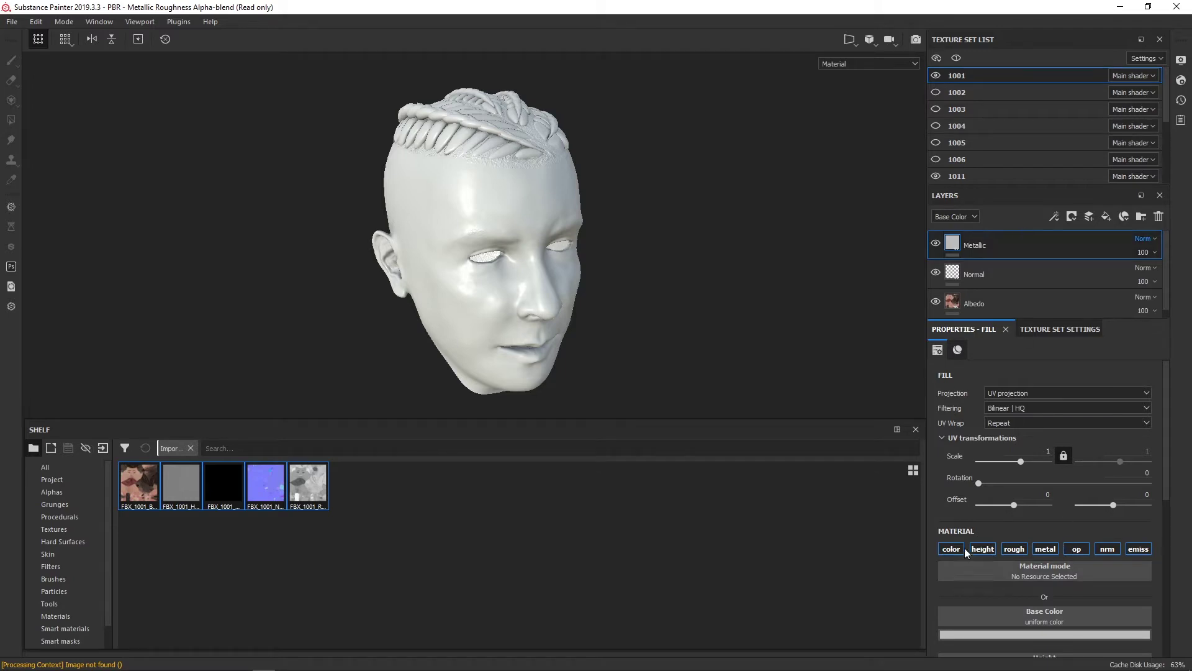
{"action": "left_click", "coordinate": [956, 549]}
{"action": "left_click", "coordinate": [1007, 553]}
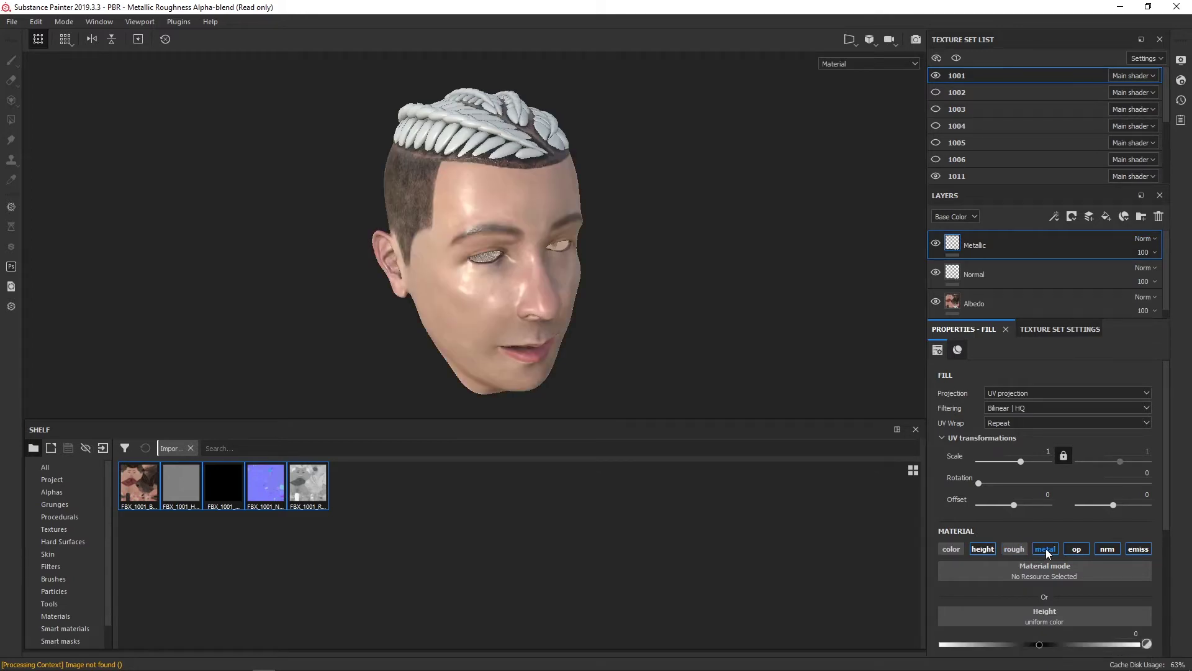
{"action": "left_click", "coordinate": [982, 549]}
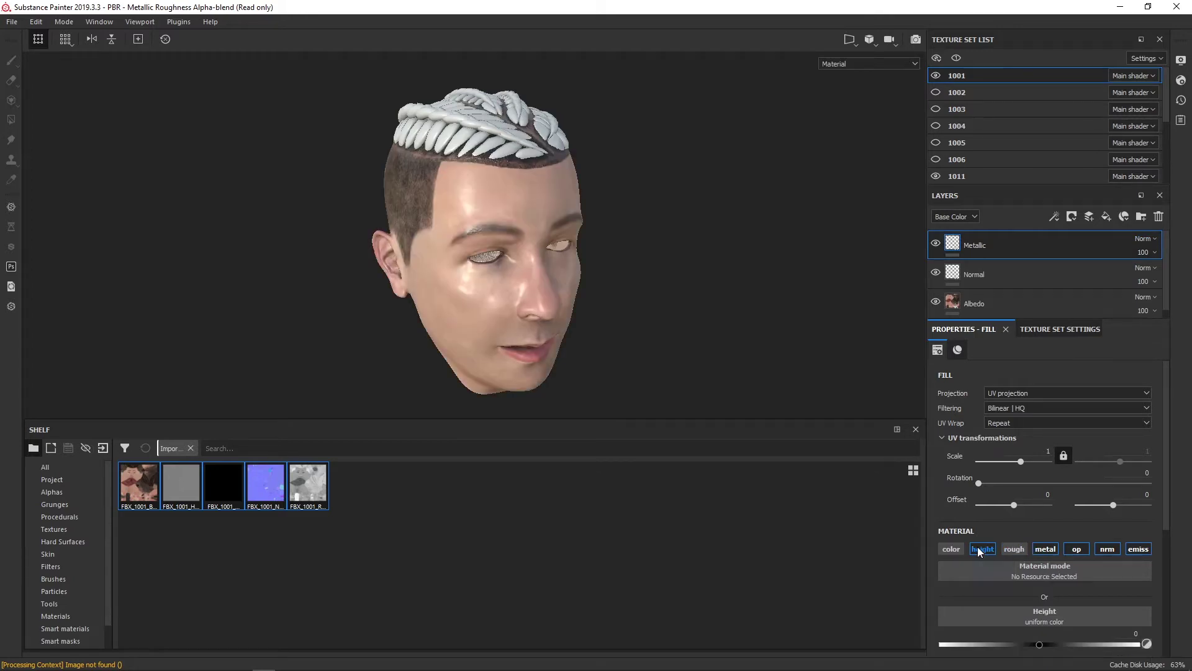
{"action": "left_click", "coordinate": [1077, 549]}
{"action": "left_click", "coordinate": [1107, 549]}
- Assign FBX_1001_Metallic to the metallic channel and add a paint layer above it
{"action": "left_click", "coordinate": [1046, 621]}
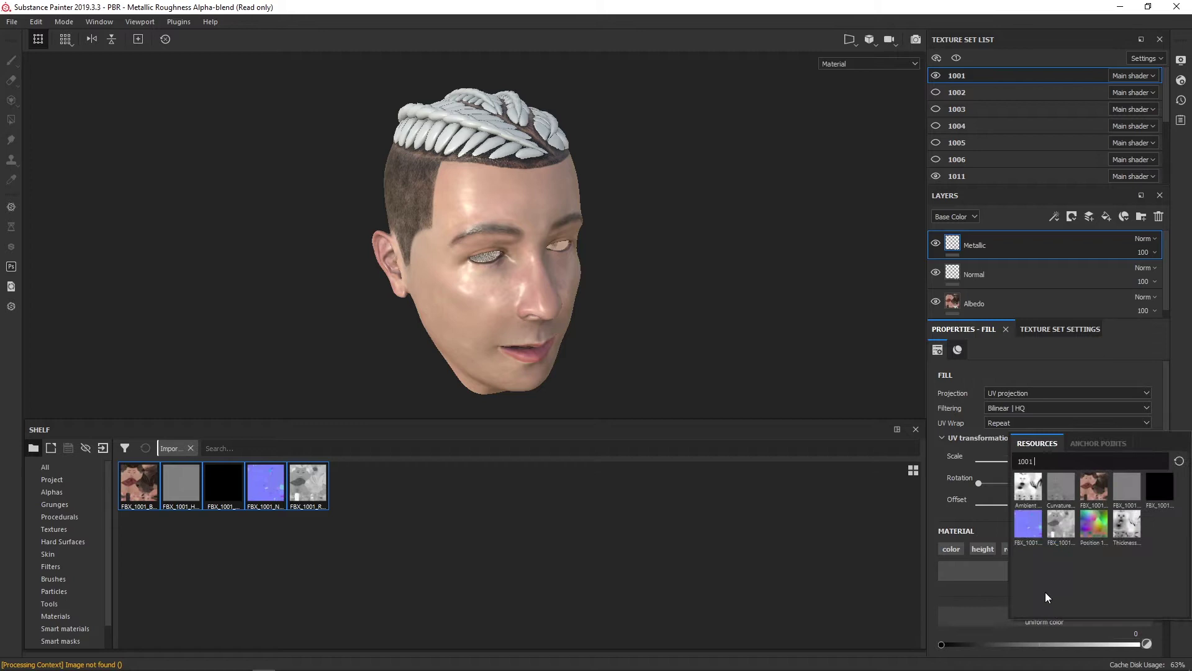
{"action": "left_click", "coordinate": [1157, 487]}
{"action": "mouse_move", "coordinate": [751, 340]}
{"action": "left_mouse_down", "text": "alt"}
{"action": "mouse_move", "coordinate": [715, 323]}
{"action": "mouse_move", "coordinate": [754, 322]}
{"action": "left_mouse_up", "text": "alt"}
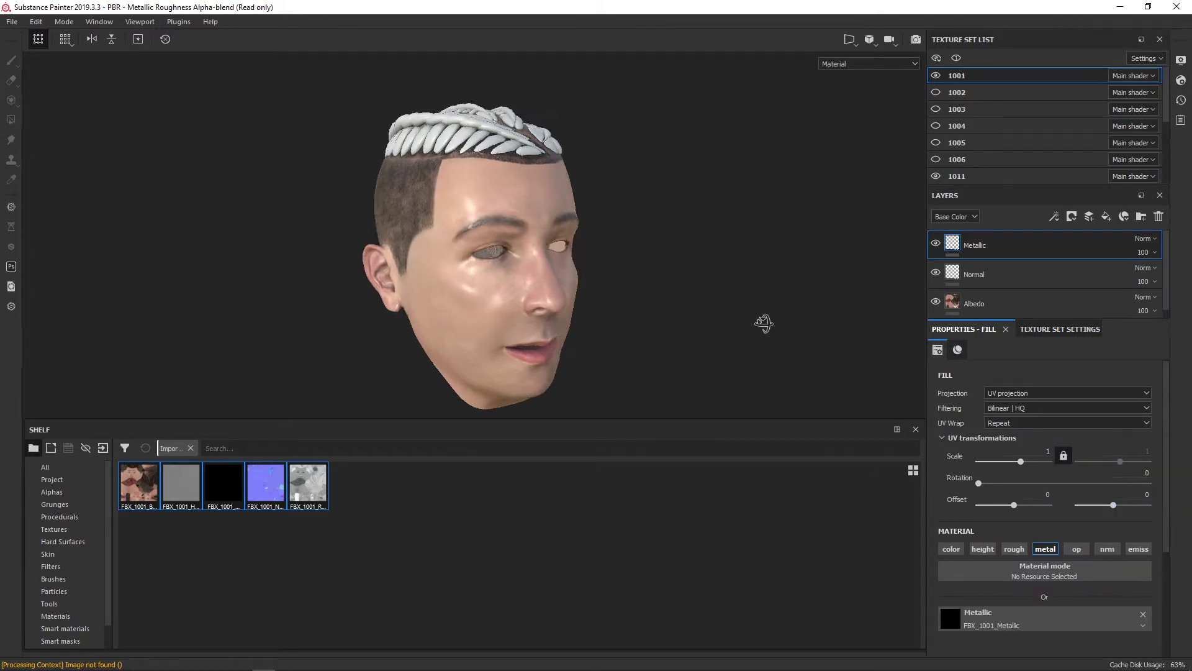
{"action": "left_click", "coordinate": [1089, 216]}
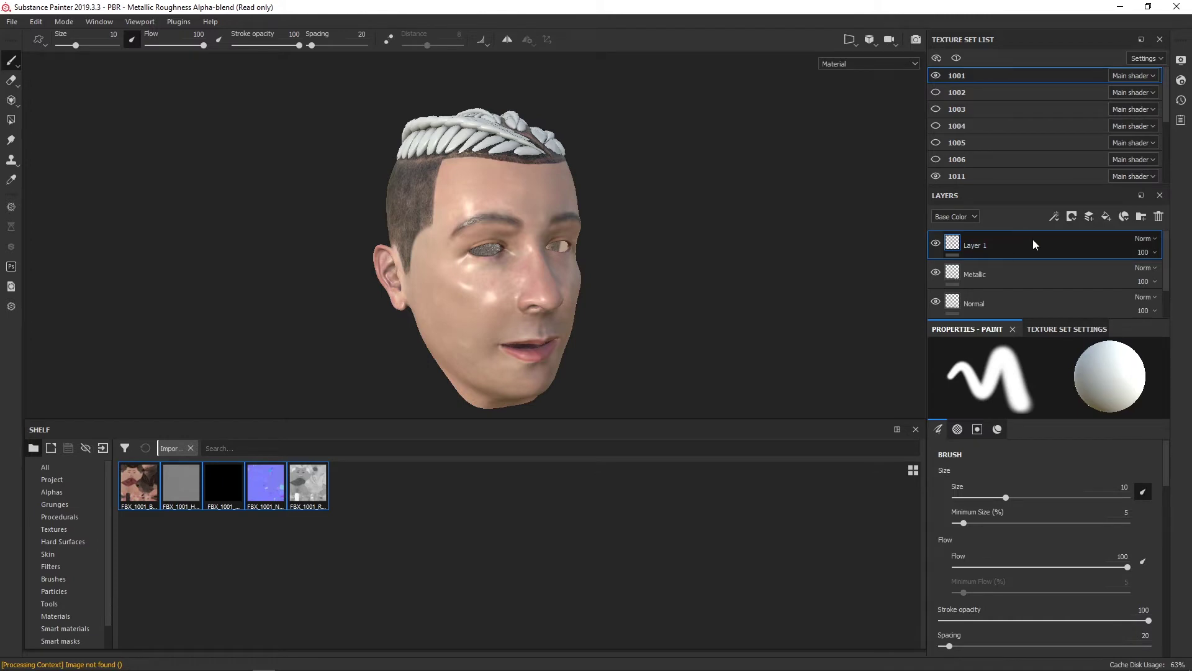
- Replace the stray paint layer with a fill layer named Roughness above Metallic
{"action": "key", "text": "Delete"}
{"action": "left_click", "coordinate": [1108, 217]}
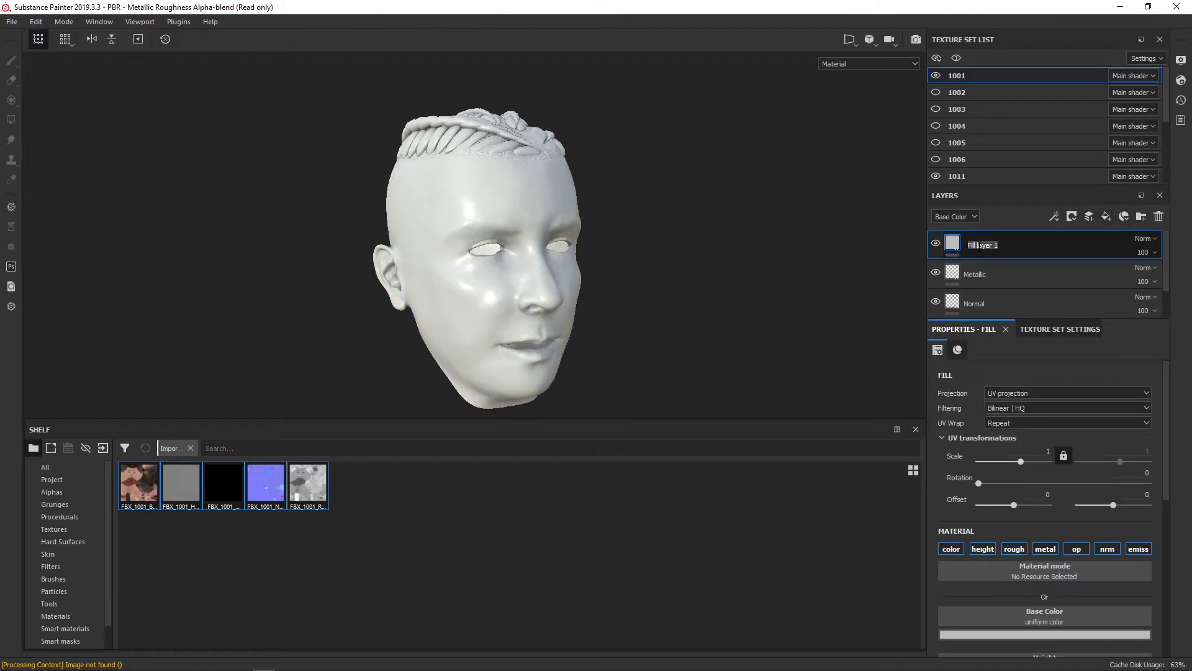
{"action": "type", "text": "Roughness"}
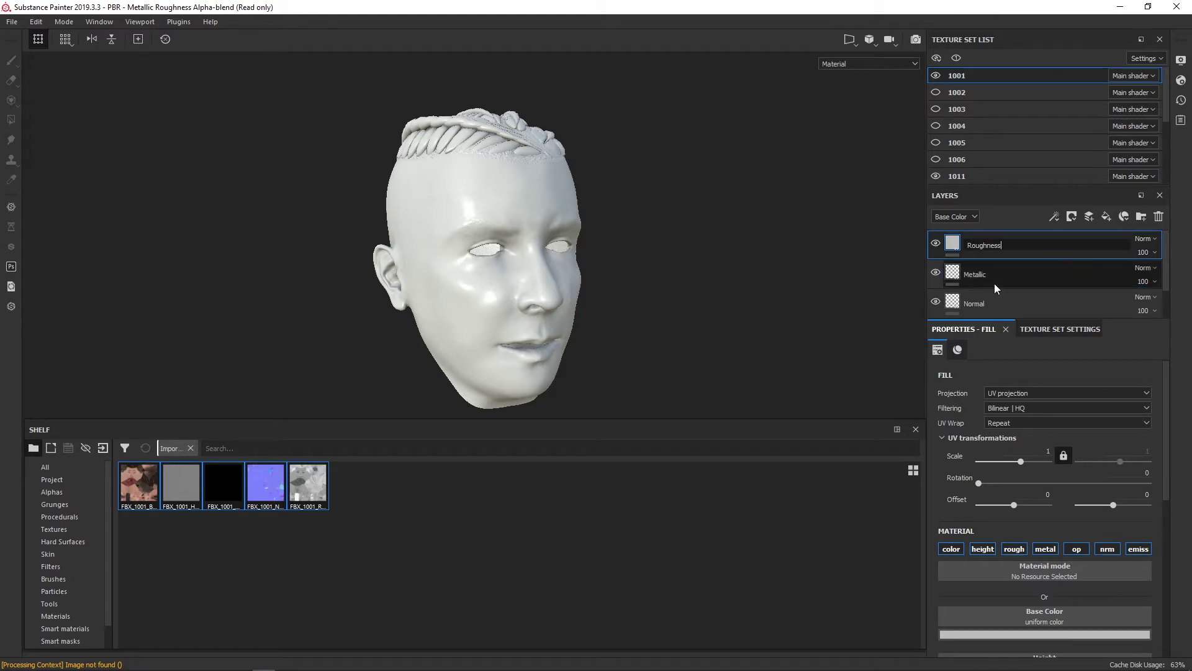
{"action": "key", "text": "Return"}
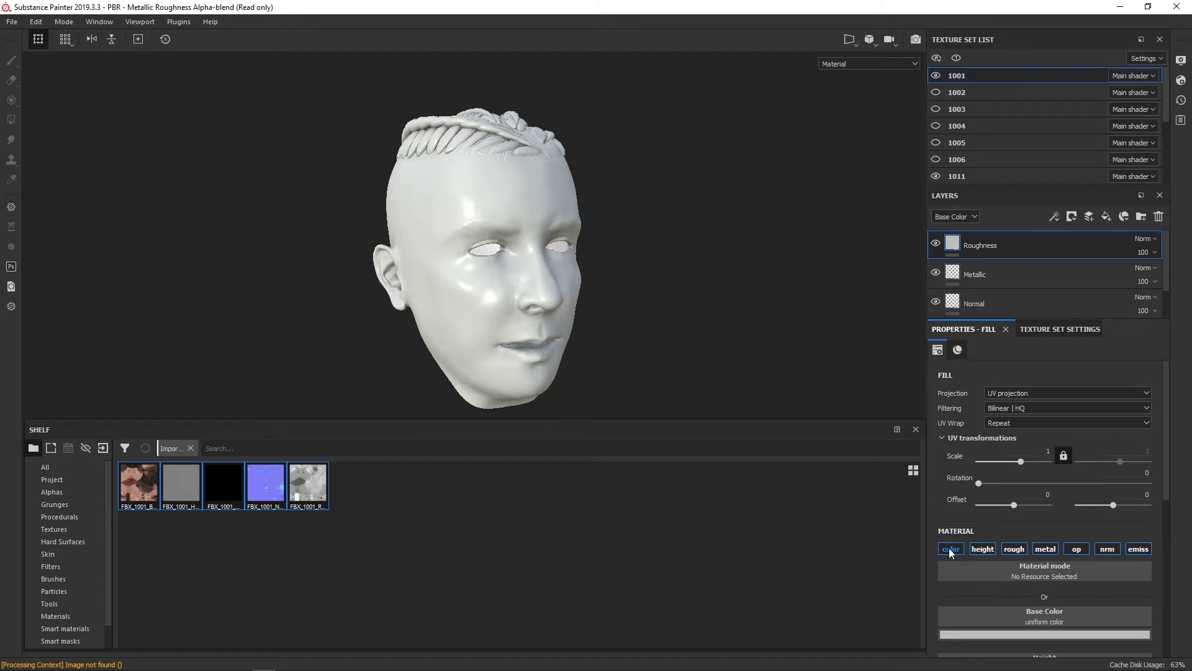
- Limit the Roughness layer to the rough channel, sourced from FBX_1001_Roughness
{"action": "left_click", "coordinate": [950, 549]}
{"action": "left_click", "coordinate": [1047, 549]}
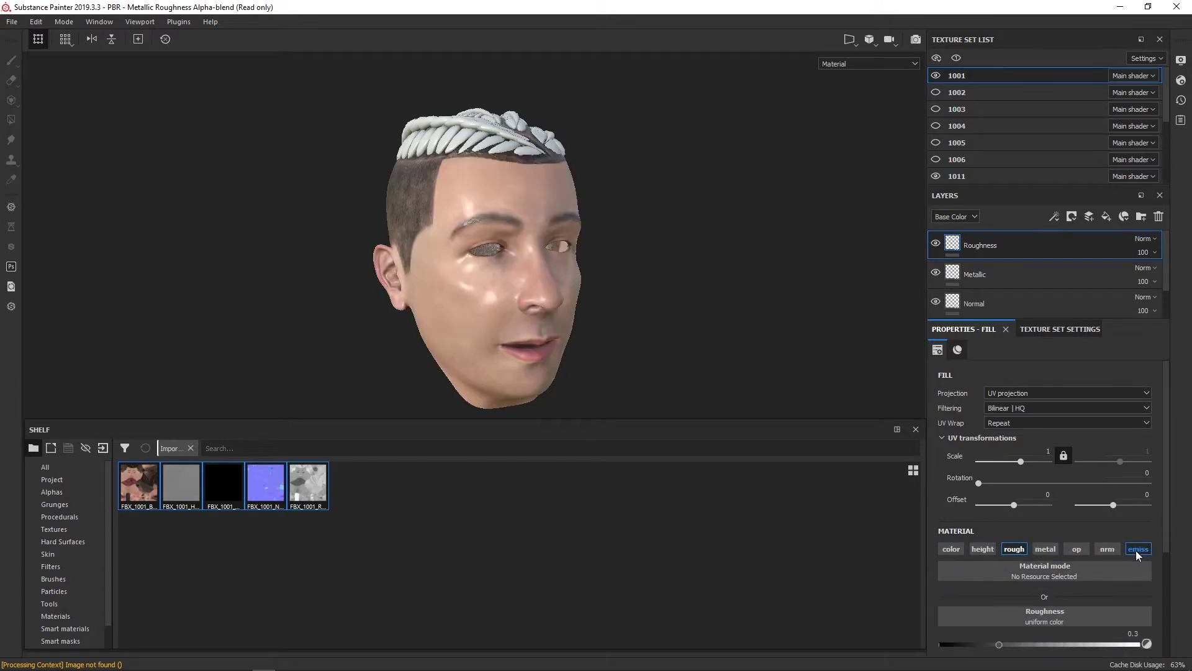
{"action": "left_click", "coordinate": [1016, 613]}
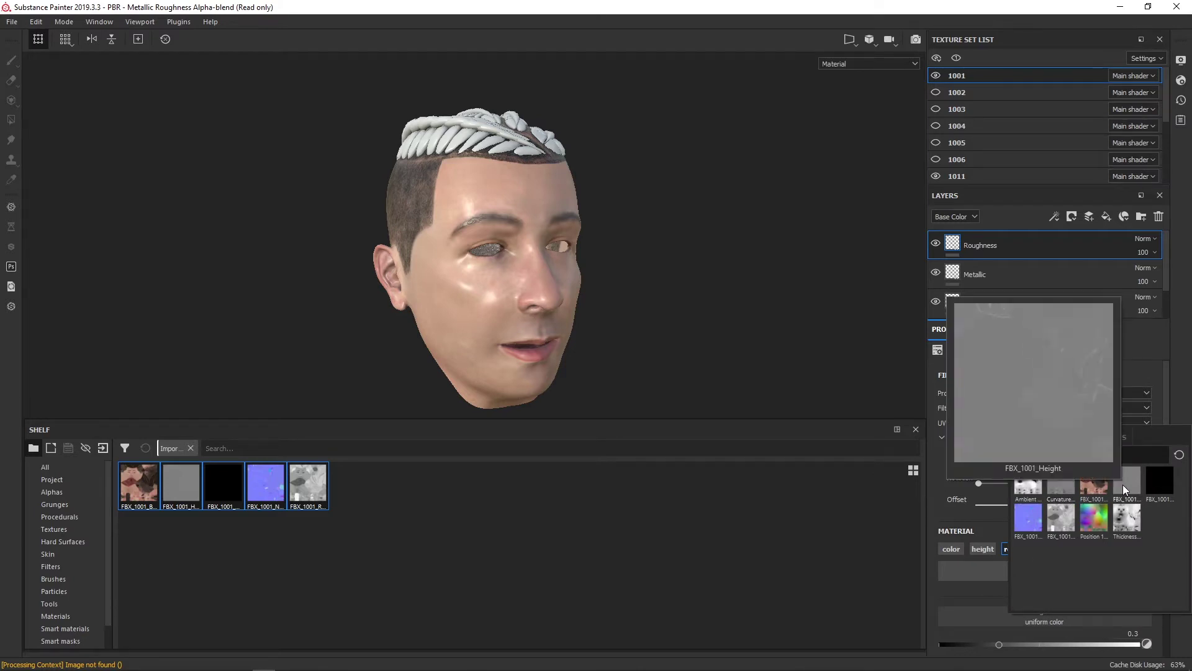
{"action": "mouse_move", "coordinate": [1093, 527]}
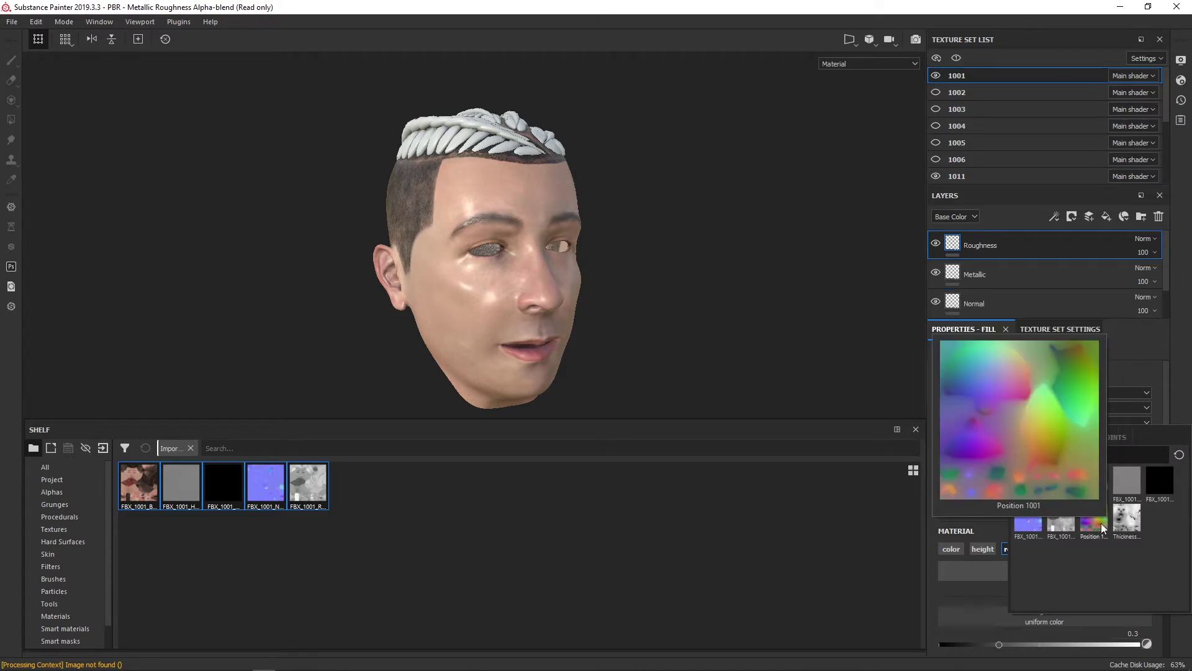
{"action": "left_click", "coordinate": [1061, 521]}
{"action": "mouse_move", "coordinate": [750, 363]}
{"action": "left_mouse_down", "text": "alt"}
{"action": "mouse_move", "coordinate": [740, 348]}
{"action": "mouse_move", "coordinate": [639, 329]}
{"action": "mouse_move", "coordinate": [736, 332]}
{"action": "mouse_move", "coordinate": [712, 335]}
{"action": "mouse_move", "coordinate": [721, 340]}
{"action": "left_mouse_up", "text": "alt"}
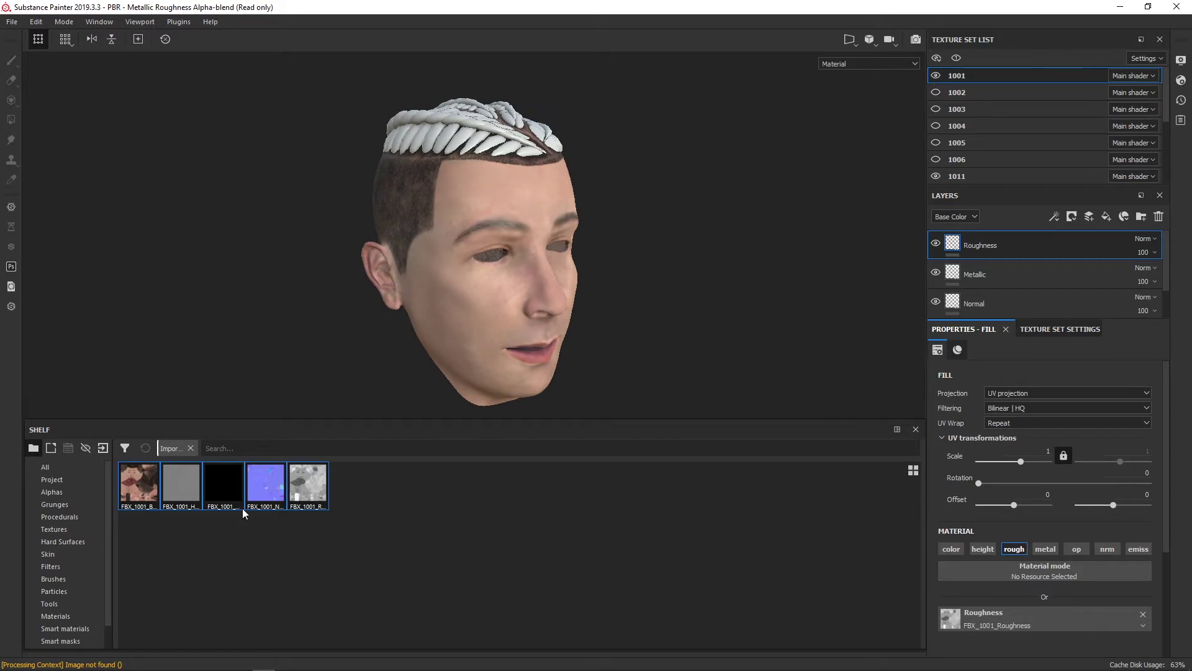
- Undo the extra paint layer and add a fill layer named Height above Roughness
{"action": "left_click", "coordinate": [1093, 219]}
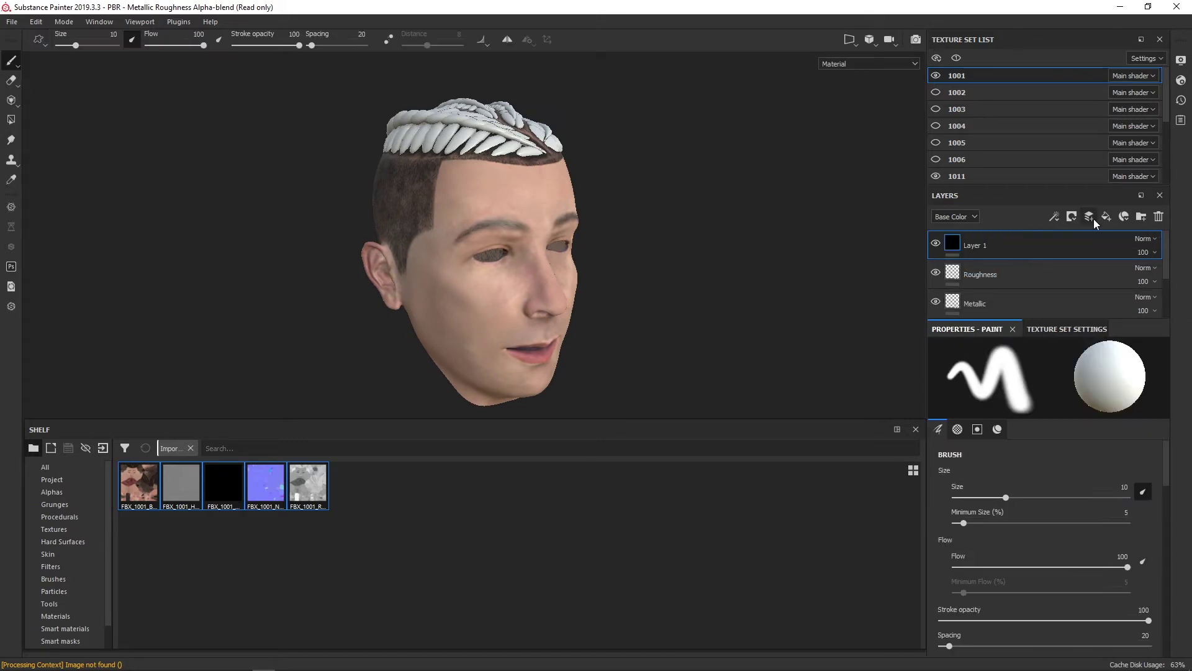
{"action": "key", "text": "ctrl+z"}
{"action": "left_click", "coordinate": [1107, 217]}
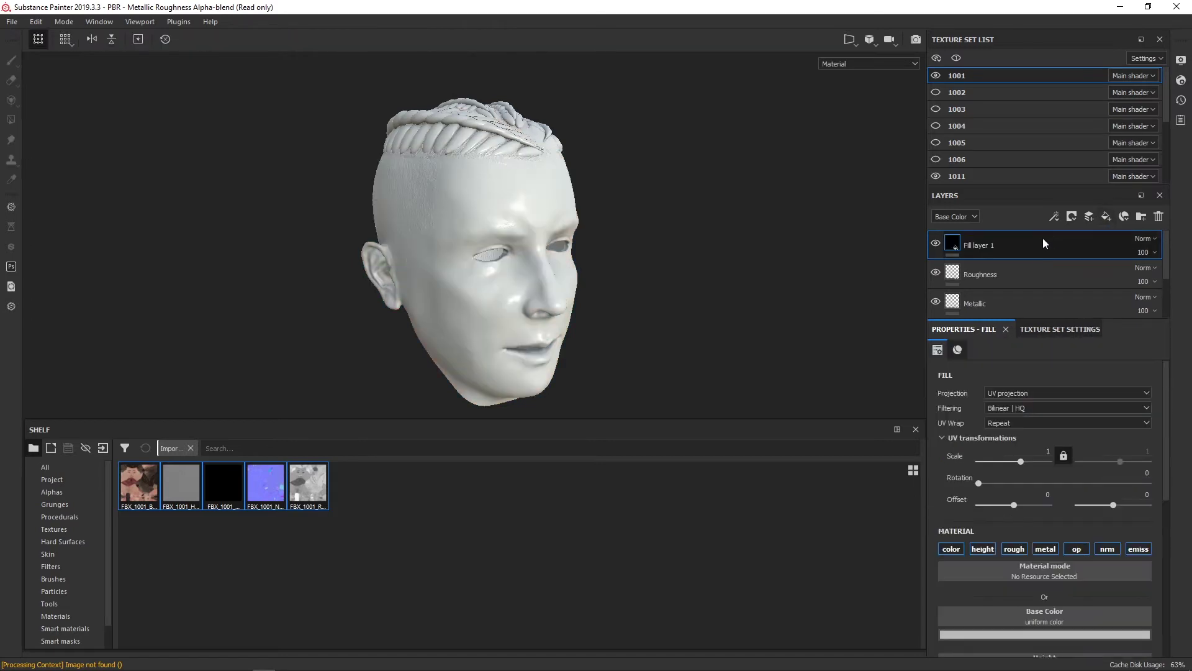
{"action": "key", "text": "shift+Home"}
{"action": "type", "text": "He"}
{"action": "key", "text": "Return"}
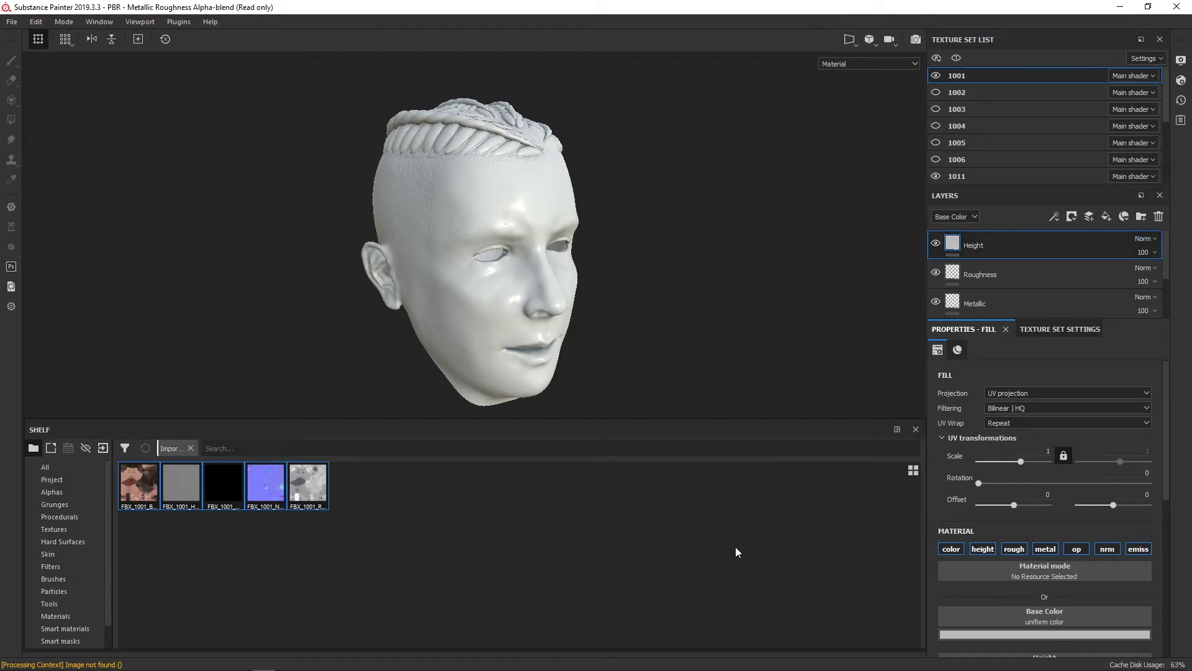
- Keep only the height channel and use FBX_1001_Height from the shelf as its source
{"action": "left_click", "coordinate": [945, 549]}
{"action": "left_click", "coordinate": [1014, 549]}
{"action": "left_click", "coordinate": [1045, 549]}
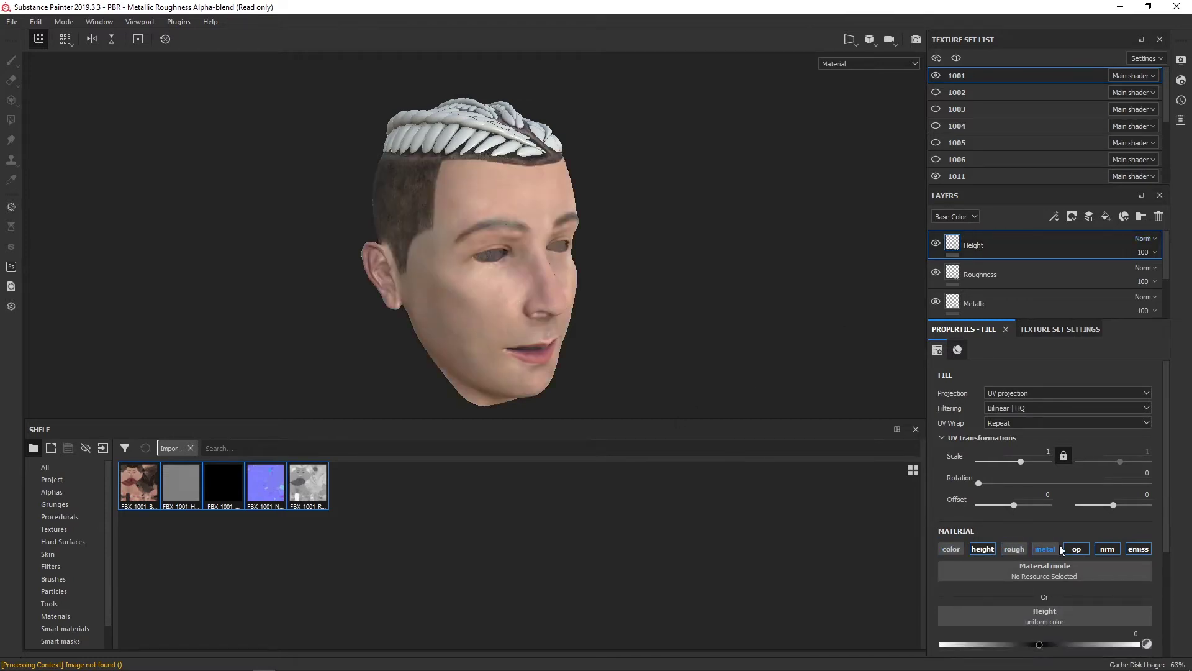
{"action": "left_click", "coordinate": [1106, 549]}
{"action": "left_click", "coordinate": [1138, 548]}
{"action": "left_click", "coordinate": [202, 489]}
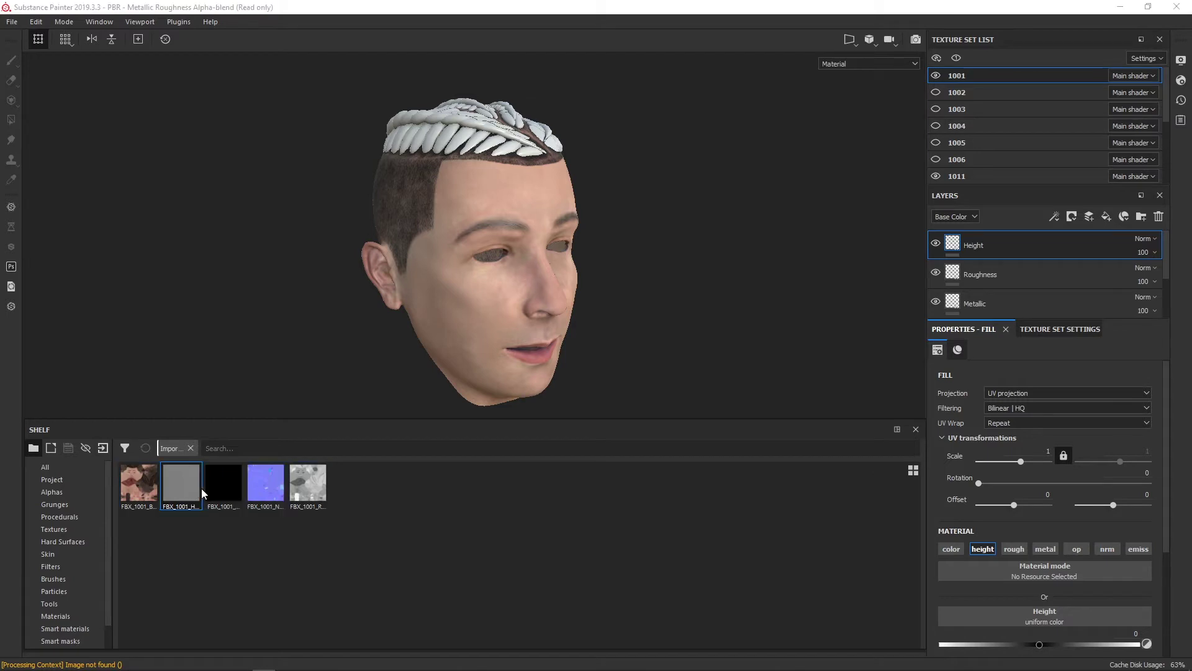
{"action": "left_click_drag", "start_coordinate": [193, 488], "coordinate": [1018, 617]}
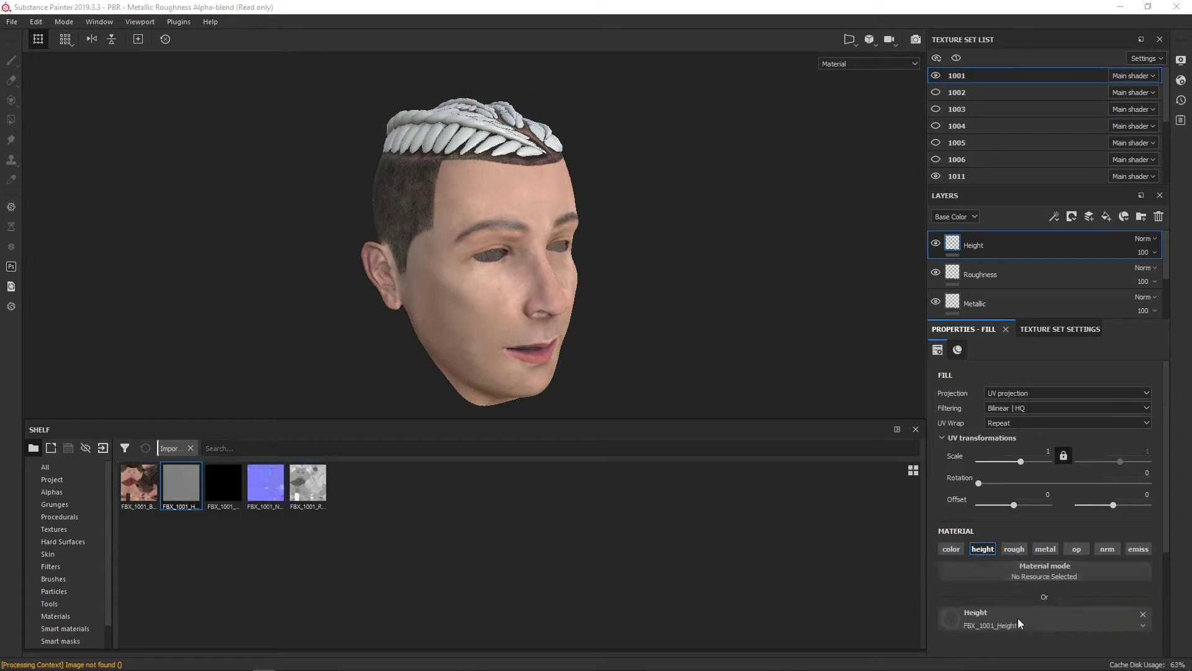
- Orbit and zoom around the head to inspect the braid relief from top, sides and front
{"action": "mouse_move", "coordinate": [609, 390]}
{"action": "left_mouse_down", "text": "alt"}
{"action": "mouse_move", "coordinate": [724, 296]}
{"action": "mouse_move", "coordinate": [604, 274]}
{"action": "mouse_move", "coordinate": [719, 290]}
{"action": "mouse_move", "coordinate": [607, 287]}
{"action": "left_mouse_up", "text": "alt"}
{"action": "scroll", "coordinate": [718, 226], "scroll_direction": "up", "scroll_amount": 5}
{"action": "mouse_move", "coordinate": [719, 226]}
{"action": "left_mouse_down", "text": "alt"}
{"action": "mouse_move", "coordinate": [745, 346]}
{"action": "mouse_move", "coordinate": [721, 311]}
{"action": "mouse_move", "coordinate": [380, 288]}
{"action": "mouse_move", "coordinate": [439, 298]}
{"action": "left_mouse_up", "text": "alt"}
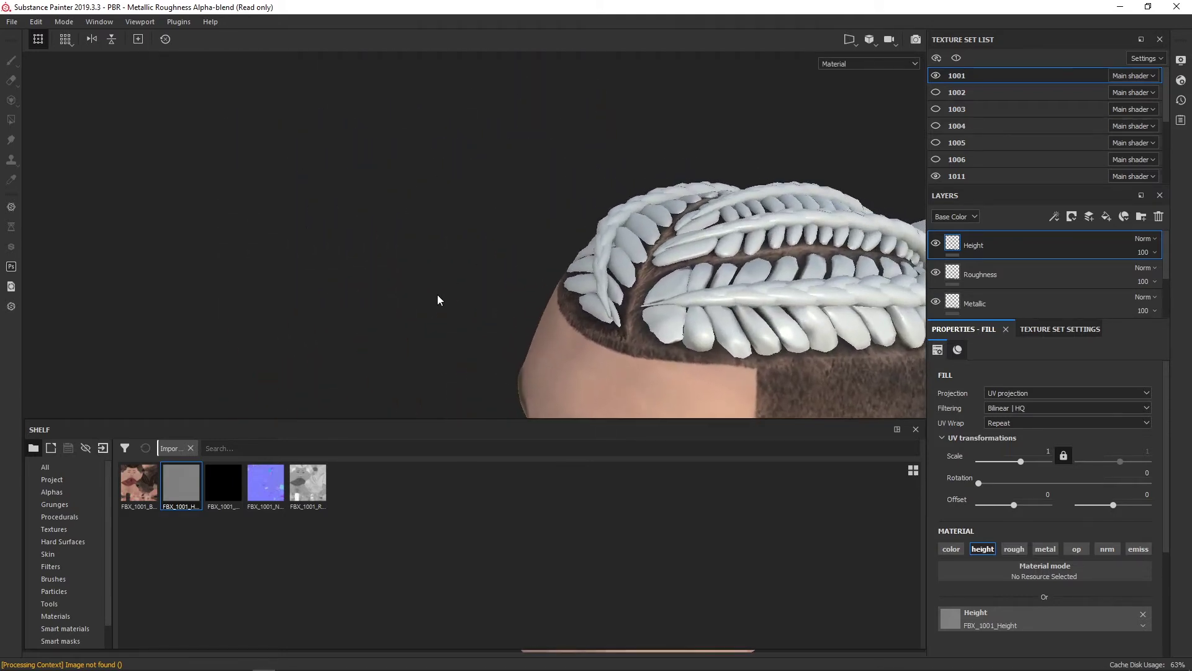
{"action": "middle_click_drag", "start_coordinate": [439, 298], "coordinate": [295, 178], "text": "alt"}
{"action": "mouse_move", "coordinate": [295, 179]}
{"action": "left_mouse_down", "text": "alt"}
{"action": "mouse_move", "coordinate": [277, 187]}
{"action": "mouse_move", "coordinate": [319, 151]}
{"action": "mouse_move", "coordinate": [145, 220]}
{"action": "mouse_move", "coordinate": [229, 168]}
{"action": "mouse_move", "coordinate": [128, 146]}
{"action": "mouse_move", "coordinate": [495, 178]}
{"action": "left_mouse_up", "text": "alt"}
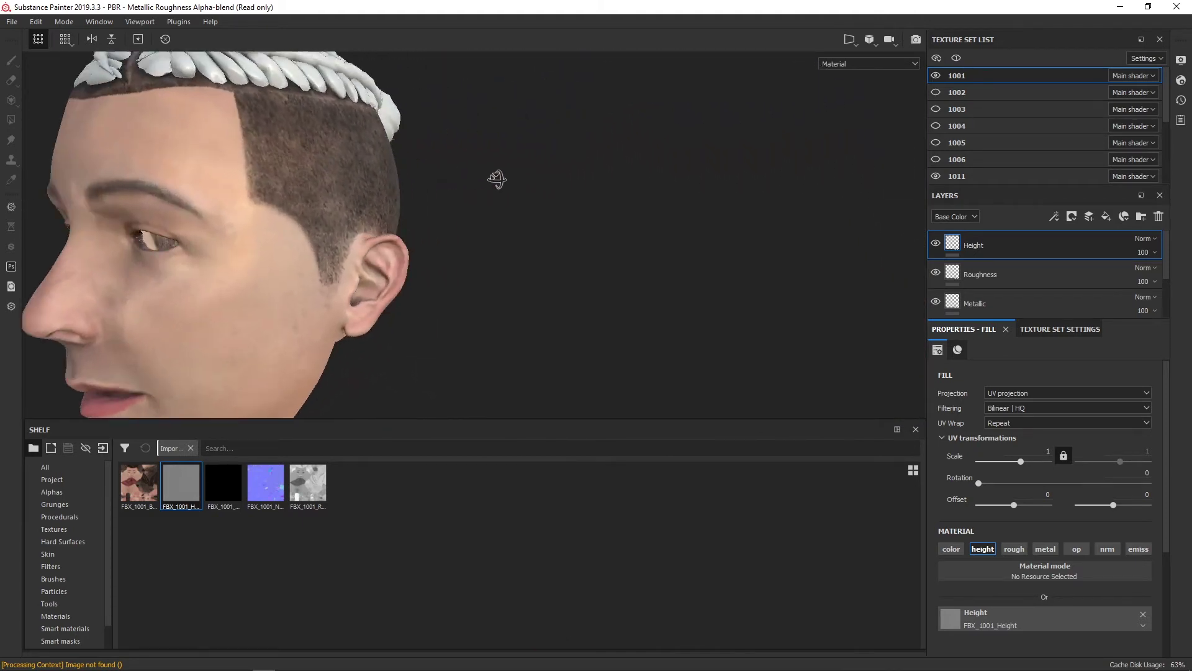
{"action": "middle_click_drag", "start_coordinate": [495, 178], "coordinate": [670, 178], "text": "alt"}
{"action": "left_click_drag", "start_coordinate": [670, 178], "coordinate": [426, 253], "text": "alt"}
{"action": "middle_click_drag", "start_coordinate": [426, 252], "coordinate": [598, 240], "text": "alt"}
{"action": "left_click_drag", "start_coordinate": [598, 239], "coordinate": [298, 58], "text": "alt"}
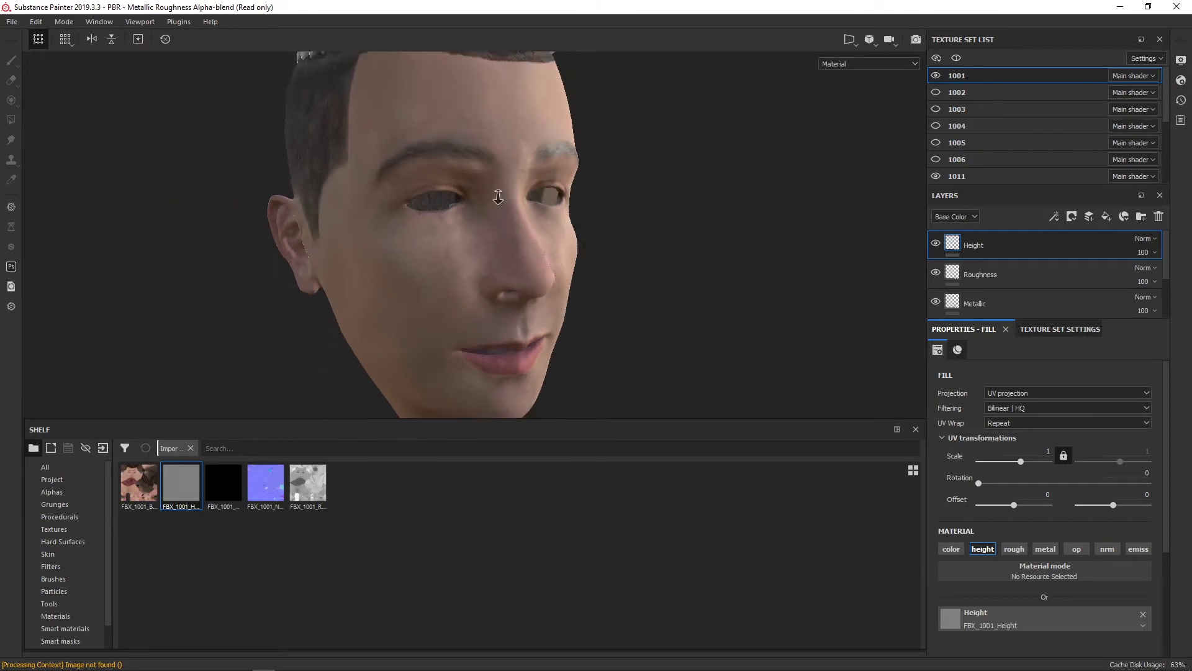
{"action": "right_click_drag", "start_coordinate": [298, 58], "coordinate": [113, 199], "text": "alt"}
{"action": "mouse_move", "coordinate": [113, 200]}
{"action": "left_mouse_down", "text": "alt"}
{"action": "mouse_move", "coordinate": [298, 211]}
{"action": "mouse_move", "coordinate": [372, 277]}
{"action": "left_mouse_up", "text": "alt"}
{"action": "mouse_move", "coordinate": [372, 277]}
{"action": "right_mouse_down", "text": "shift"}
{"action": "mouse_move", "coordinate": [249, 261]}
{"action": "mouse_move", "coordinate": [321, 265]}
{"action": "right_mouse_up", "text": "shift"}
{"action": "mouse_move", "coordinate": [321, 265]}
{"action": "left_mouse_down", "text": "alt"}
{"action": "mouse_move", "coordinate": [292, 260]}
{"action": "mouse_move", "coordinate": [259, 277]}
{"action": "mouse_move", "coordinate": [262, 311]}
{"action": "left_mouse_up", "text": "alt"}
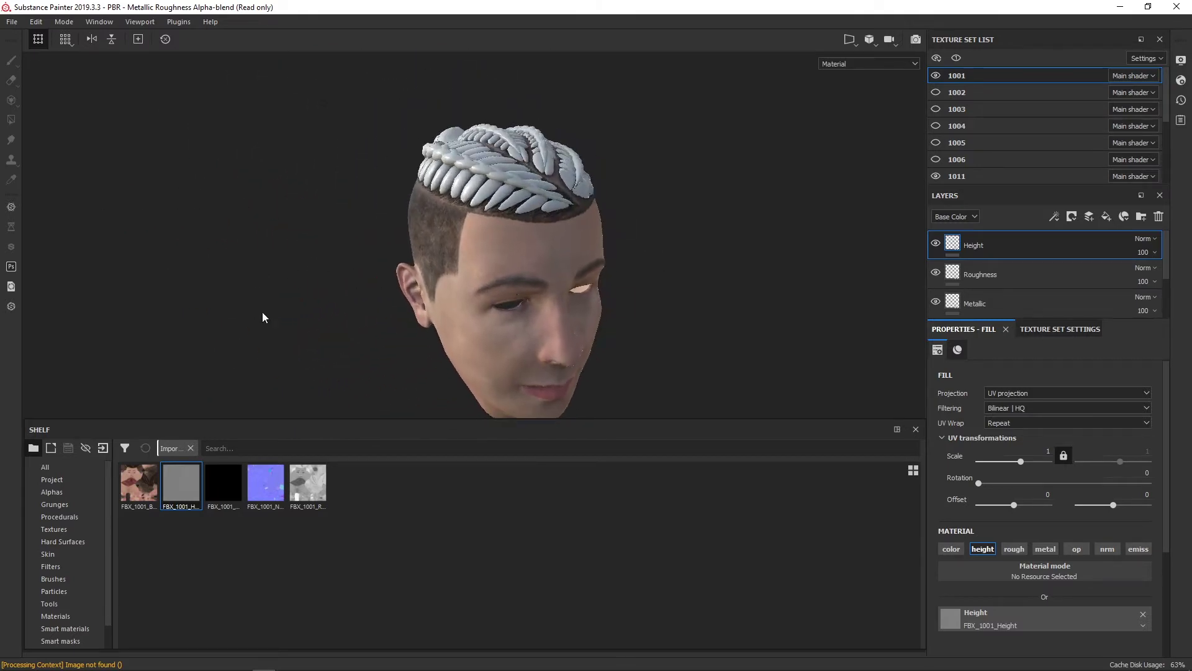
- Switch to texture set 1011, frame the hair, and review the viewport display modes
{"action": "left_click", "coordinate": [1004, 178]}
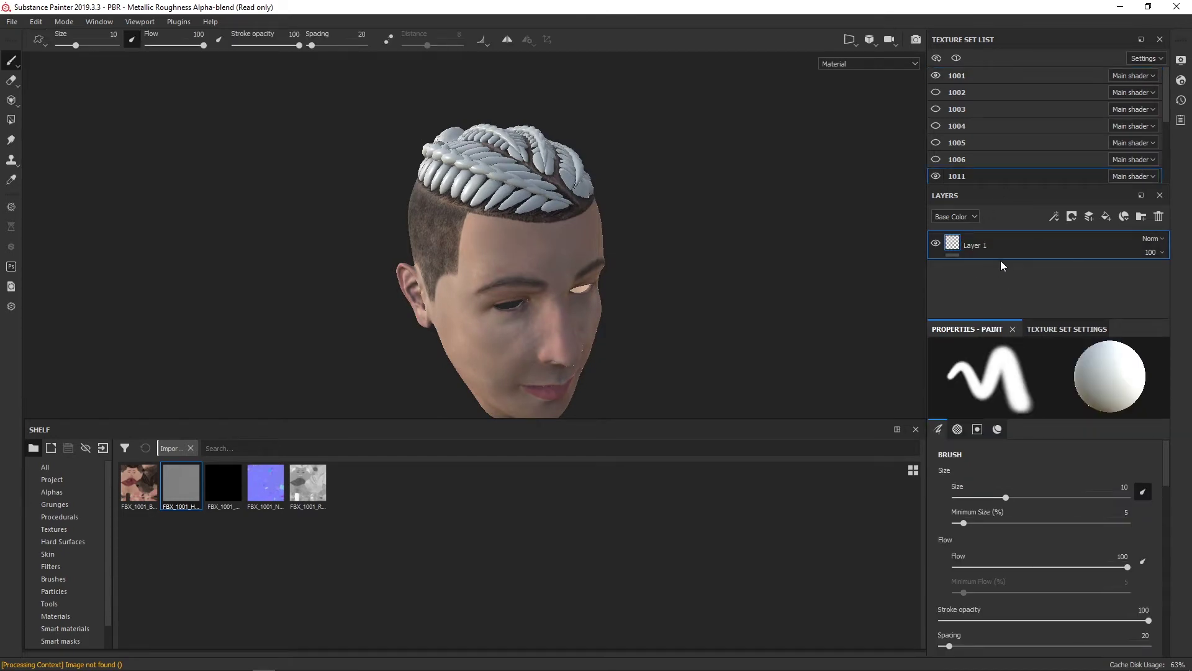
{"action": "key", "text": "f"}
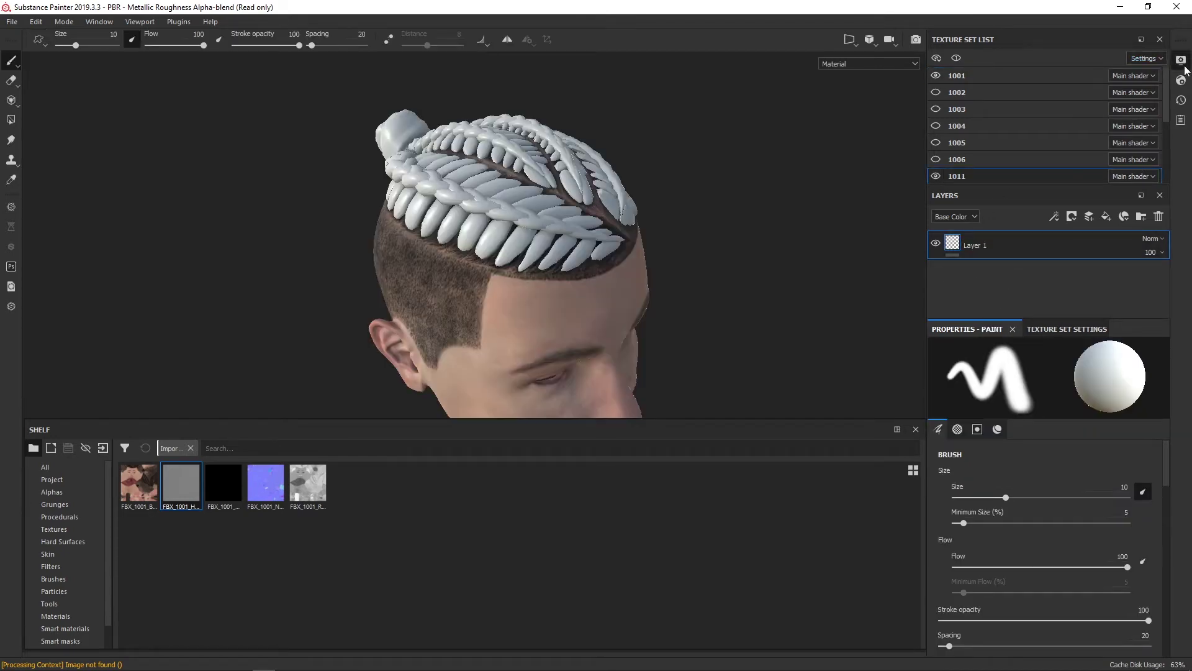
{"action": "left_click", "coordinate": [1182, 65]}
{"action": "left_click", "coordinate": [1078, 83]}
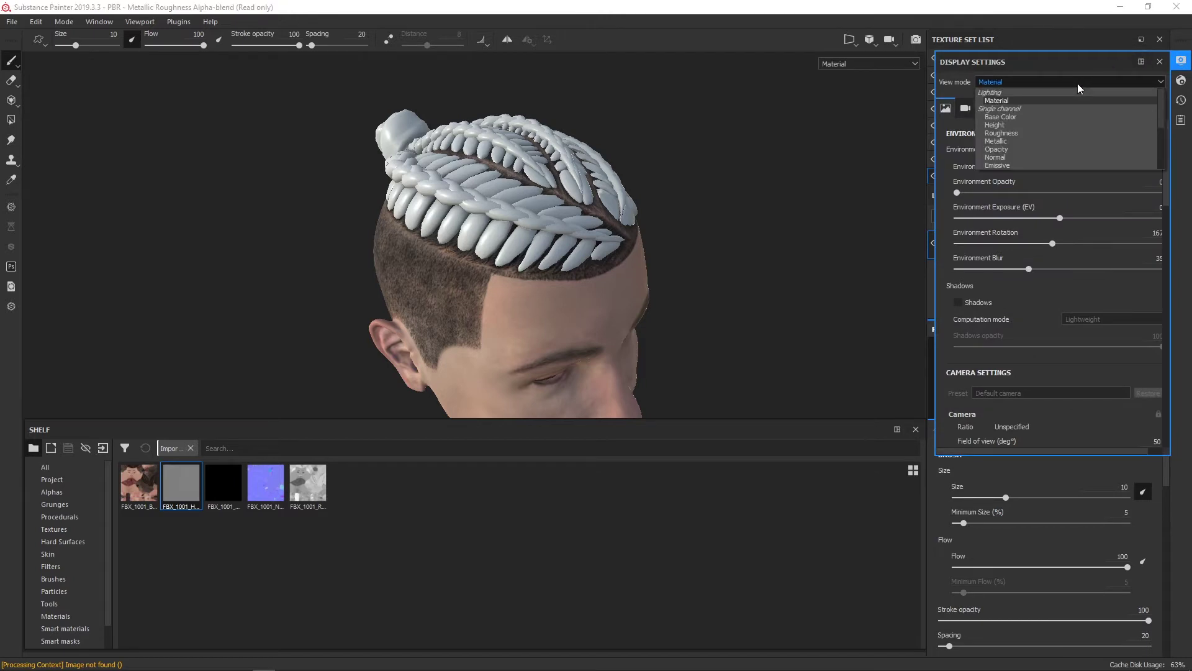
{"action": "left_click", "coordinate": [1160, 62]}
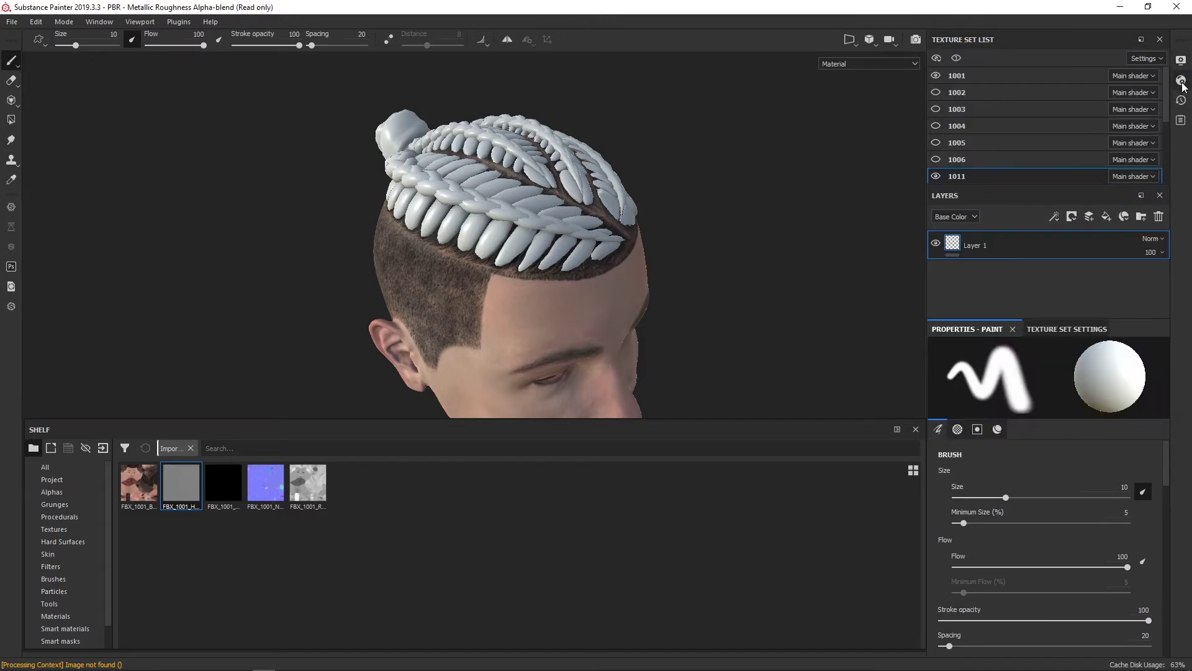
- Apply the alpha-blending metal-rough shader in the shader settings
{"action": "left_click", "coordinate": [1181, 81]}
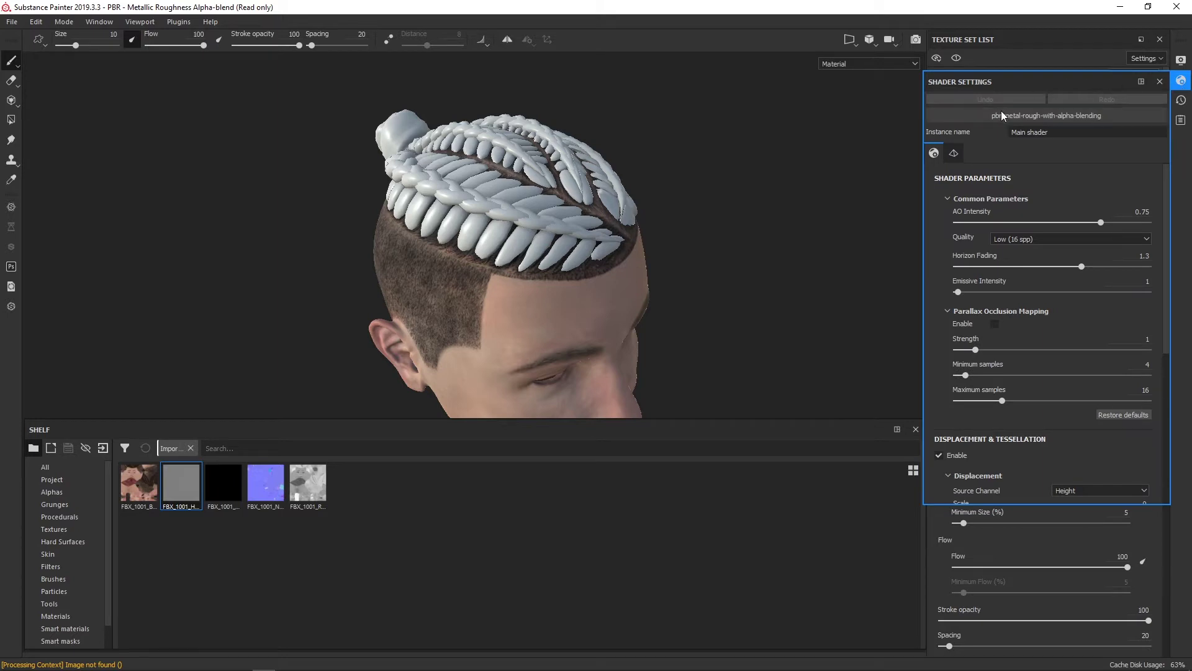
{"action": "left_click", "coordinate": [1038, 116]}
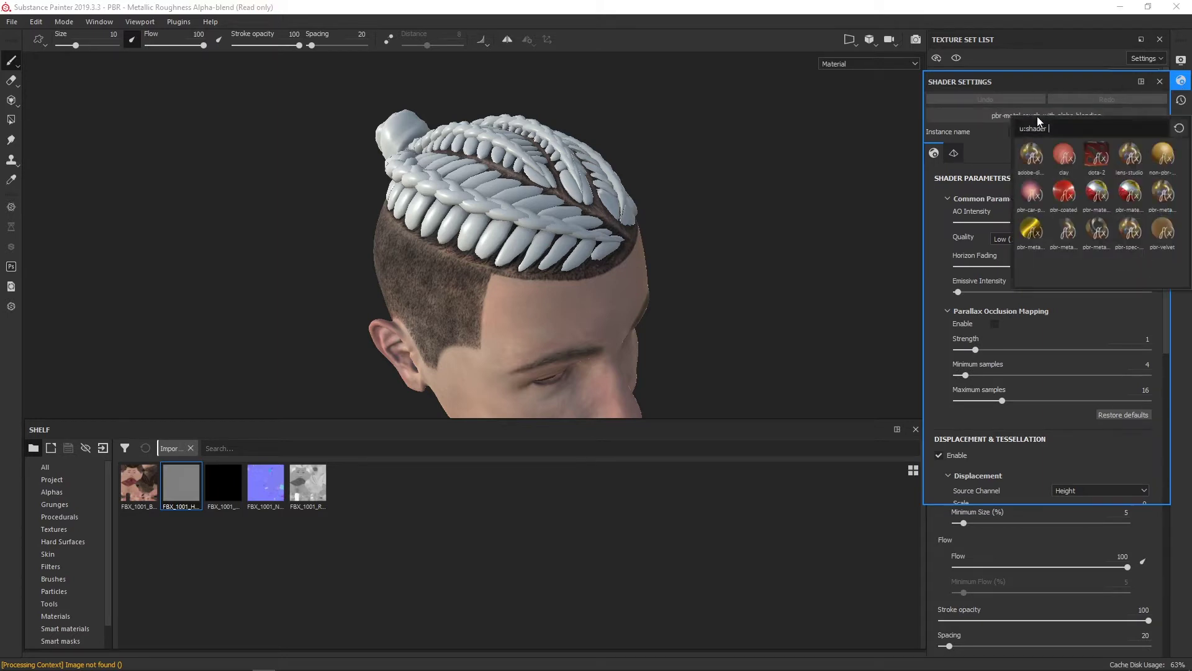
{"action": "left_click", "coordinate": [1069, 233]}
{"action": "left_click", "coordinate": [1160, 81]}
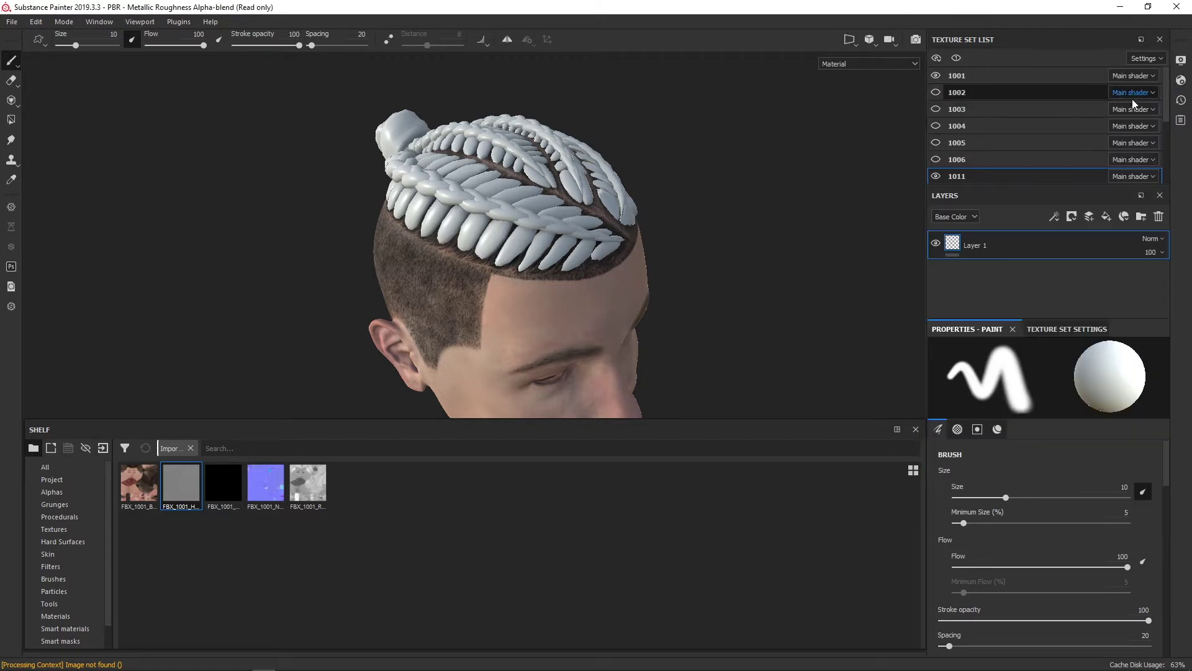
- Review set 1011's texture set settings and delete its default paint layer
{"action": "left_click", "coordinate": [1064, 331]}
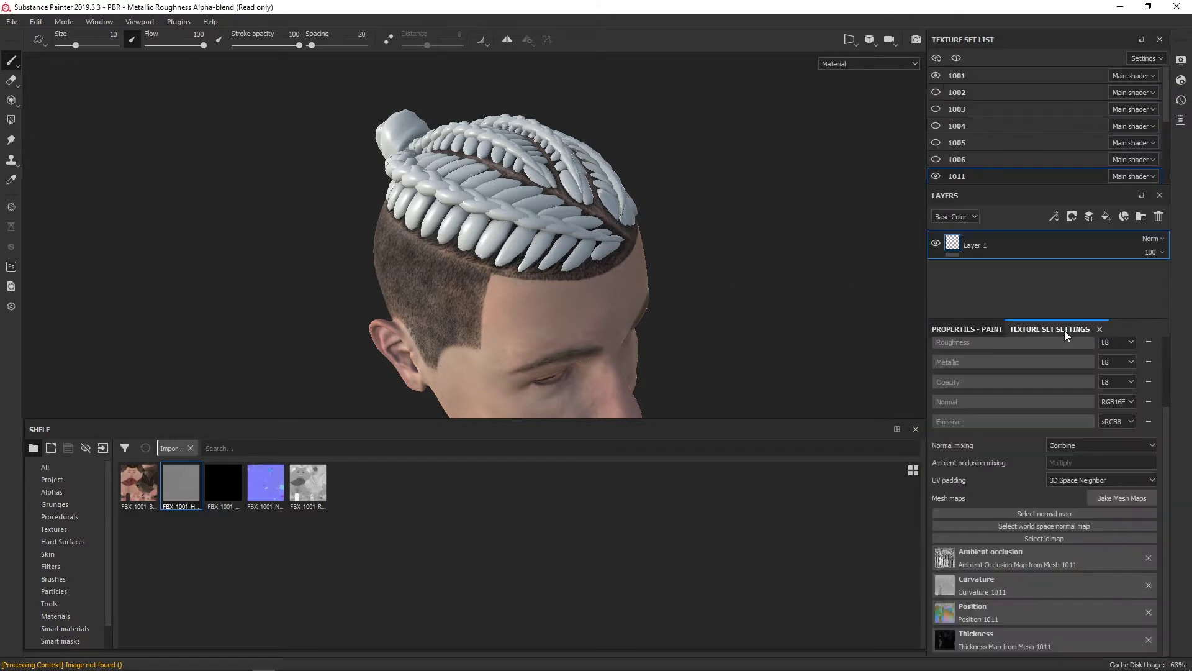
{"action": "left_click", "coordinate": [972, 328]}
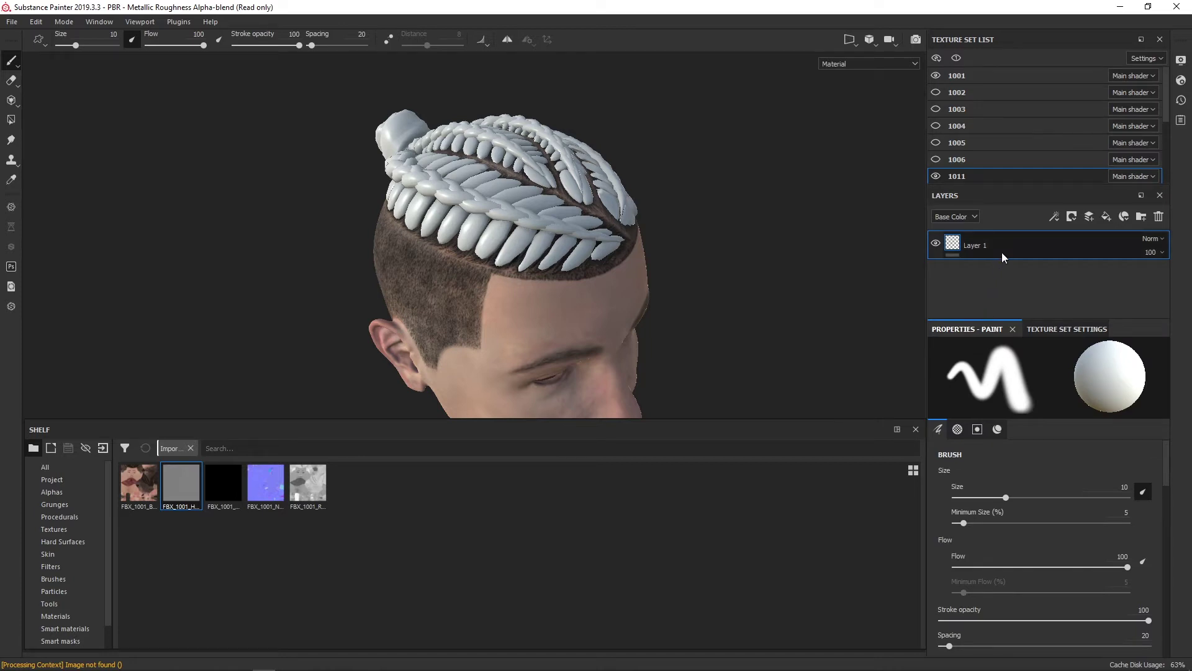
{"action": "key", "text": "Delete"}
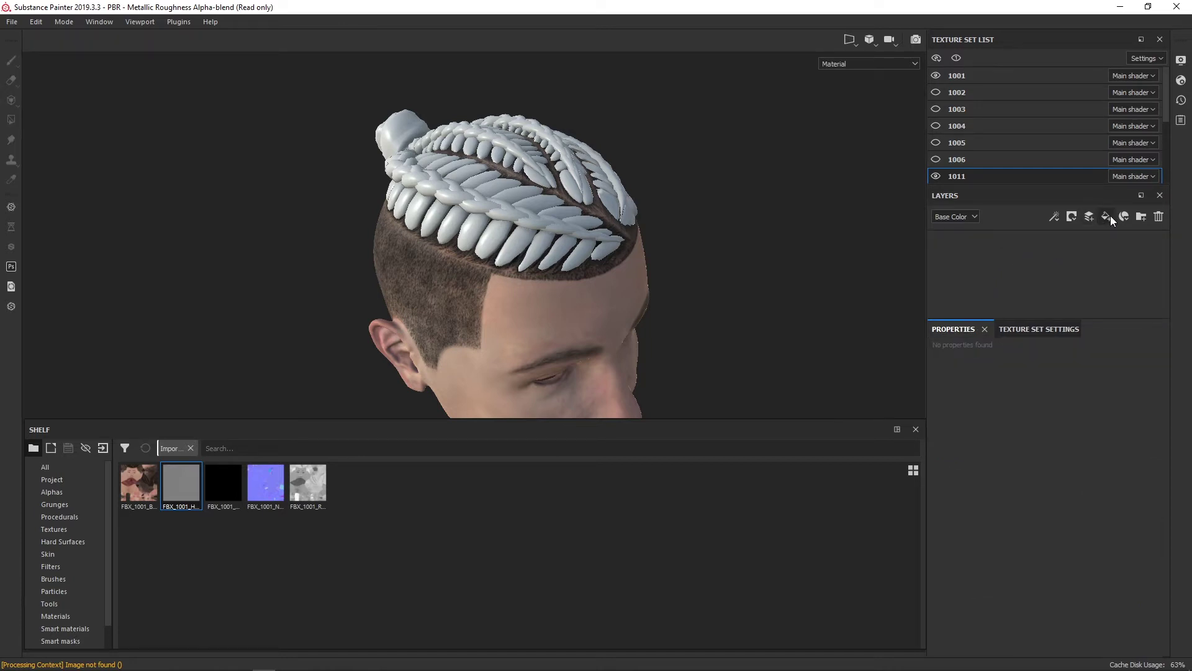
- Add a fill layer to set 1011 with every channel except colour disabled
{"action": "left_click", "coordinate": [1110, 216]}
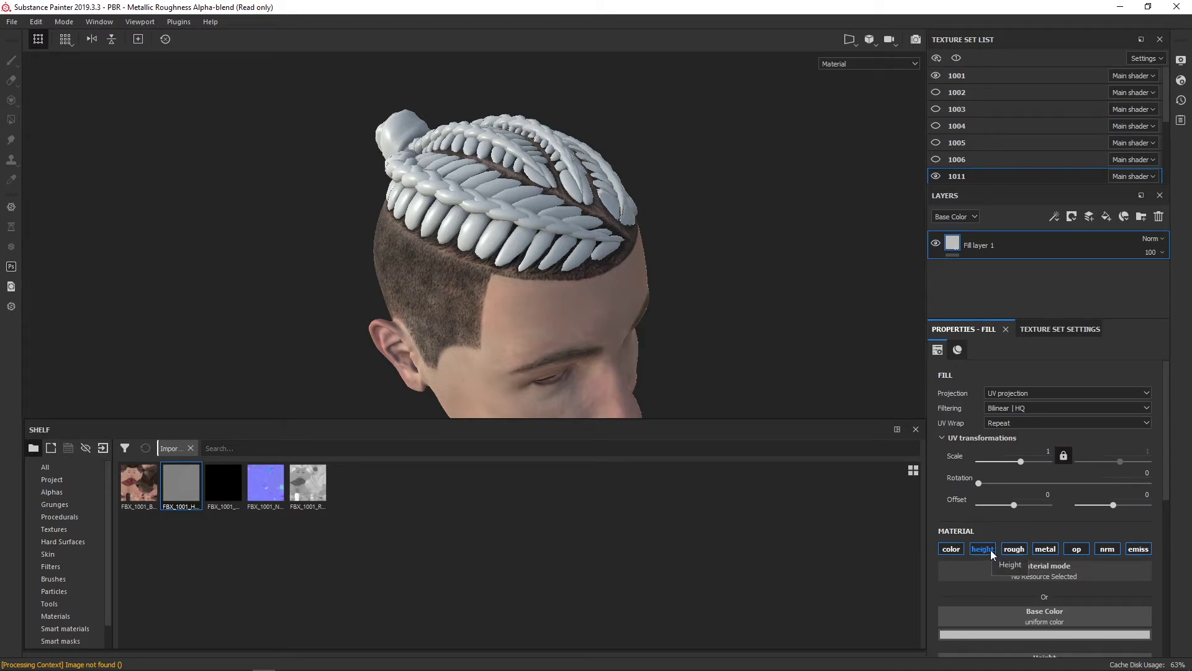
{"action": "left_click", "coordinate": [993, 548]}
{"action": "left_click", "coordinate": [1020, 552]}
{"action": "left_click", "coordinate": [1077, 550]}
{"action": "left_click", "coordinate": [1107, 550]}
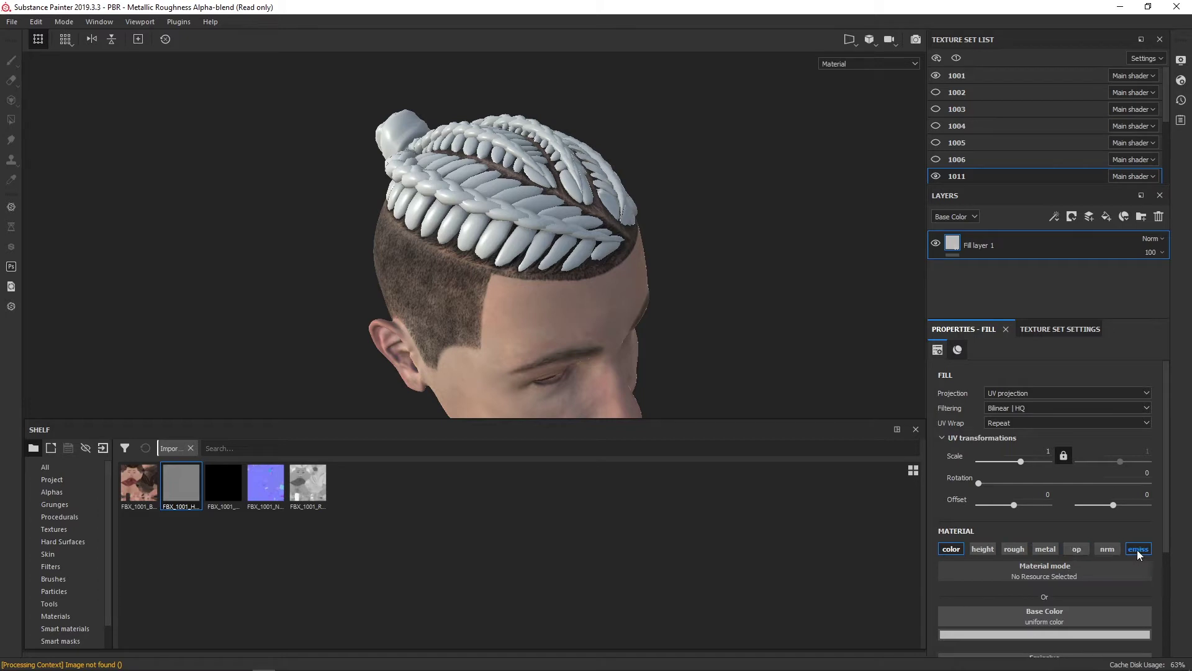
{"action": "left_click", "coordinate": [1017, 633]}
- Make the base colour a near-black dark brown and rename the layer BaseColor
{"action": "left_click_drag", "start_coordinate": [1025, 529], "coordinate": [1020, 598]}
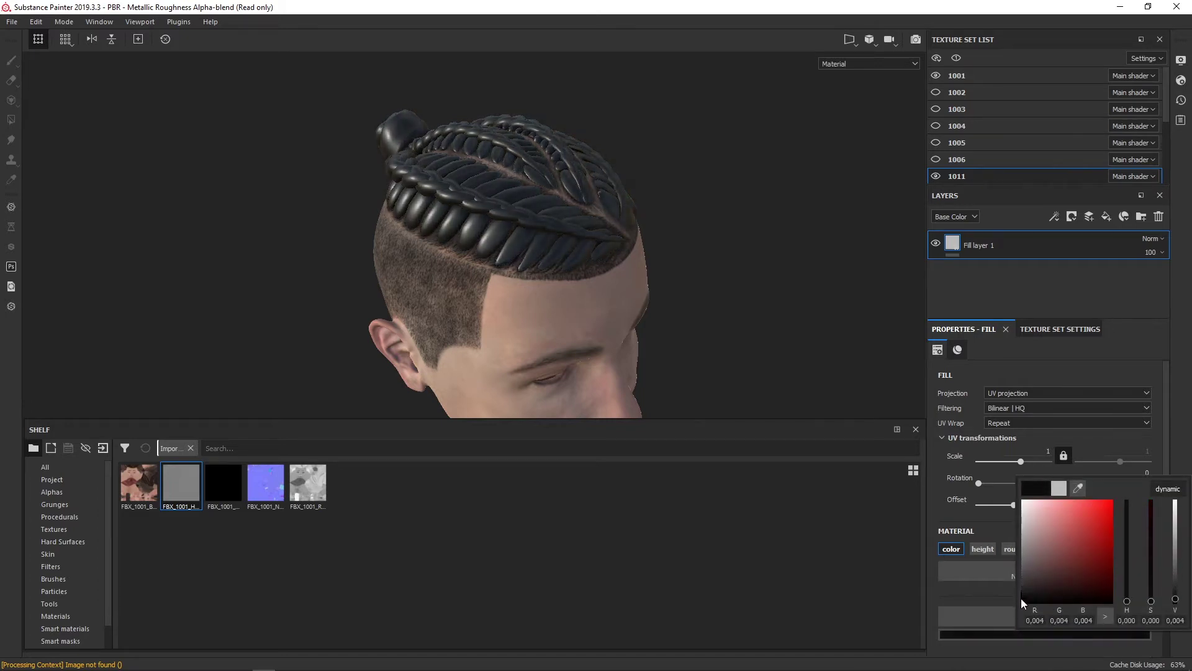
{"action": "left_click_drag", "start_coordinate": [1125, 585], "coordinate": [1126, 594]}
{"action": "left_click_drag", "start_coordinate": [1049, 593], "coordinate": [1060, 600]}
{"action": "mouse_move", "coordinate": [709, 329]}
{"action": "left_mouse_down", "text": "alt"}
{"action": "mouse_move", "coordinate": [819, 289]}
{"action": "mouse_move", "coordinate": [575, 280]}
{"action": "left_mouse_up", "text": "alt"}
{"action": "mouse_move", "coordinate": [576, 280]}
{"action": "right_mouse_down", "text": "shift"}
{"action": "mouse_move", "coordinate": [705, 292]}
{"action": "mouse_move", "coordinate": [633, 293]}
{"action": "mouse_move", "coordinate": [681, 298]}
{"action": "right_mouse_up", "text": "shift"}
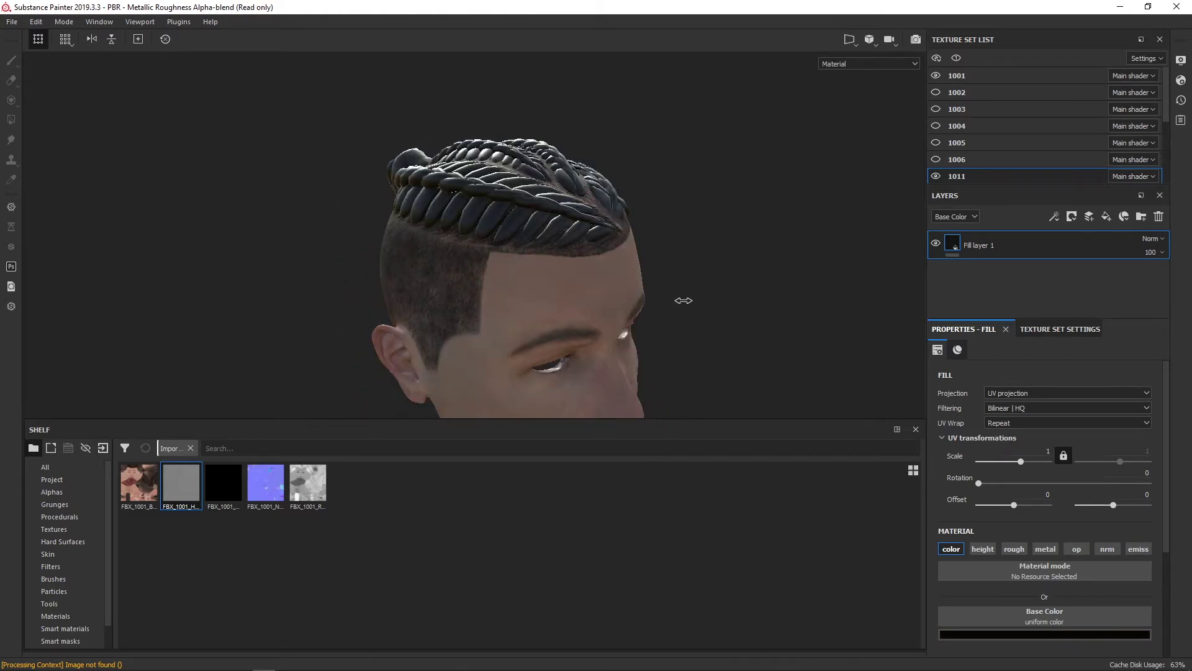
{"action": "double_click", "coordinate": [987, 248]}
{"action": "key", "text": "BackSpace"}
{"action": "type", "text": "BaseColor"}
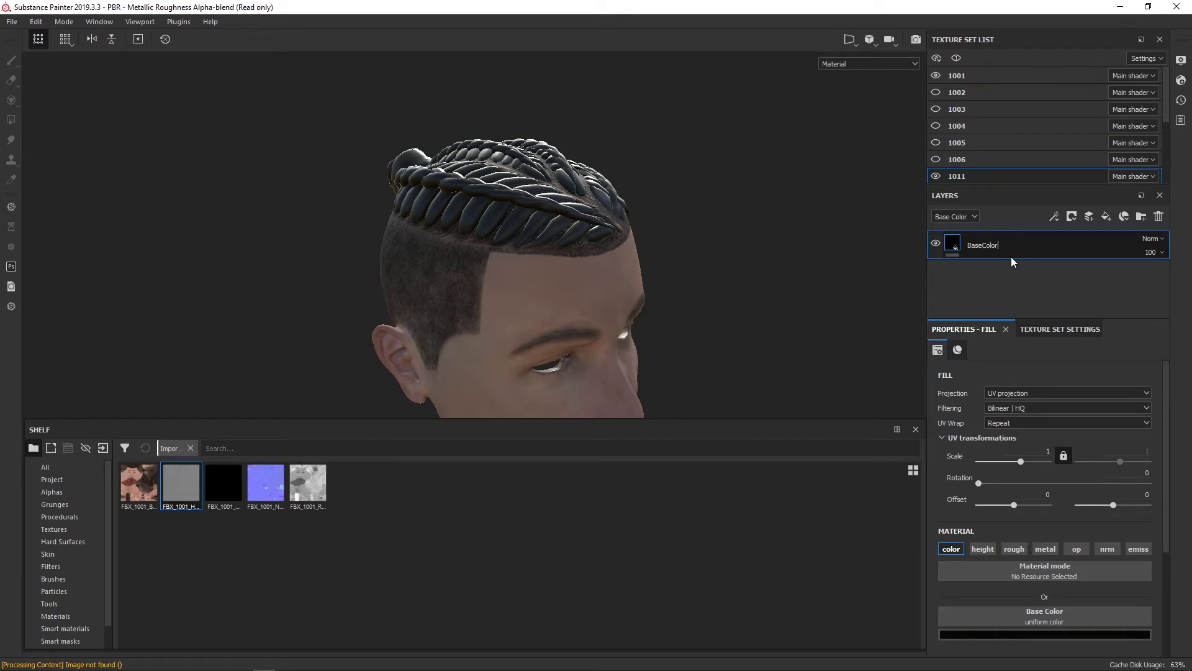
{"action": "key", "text": "Return"}
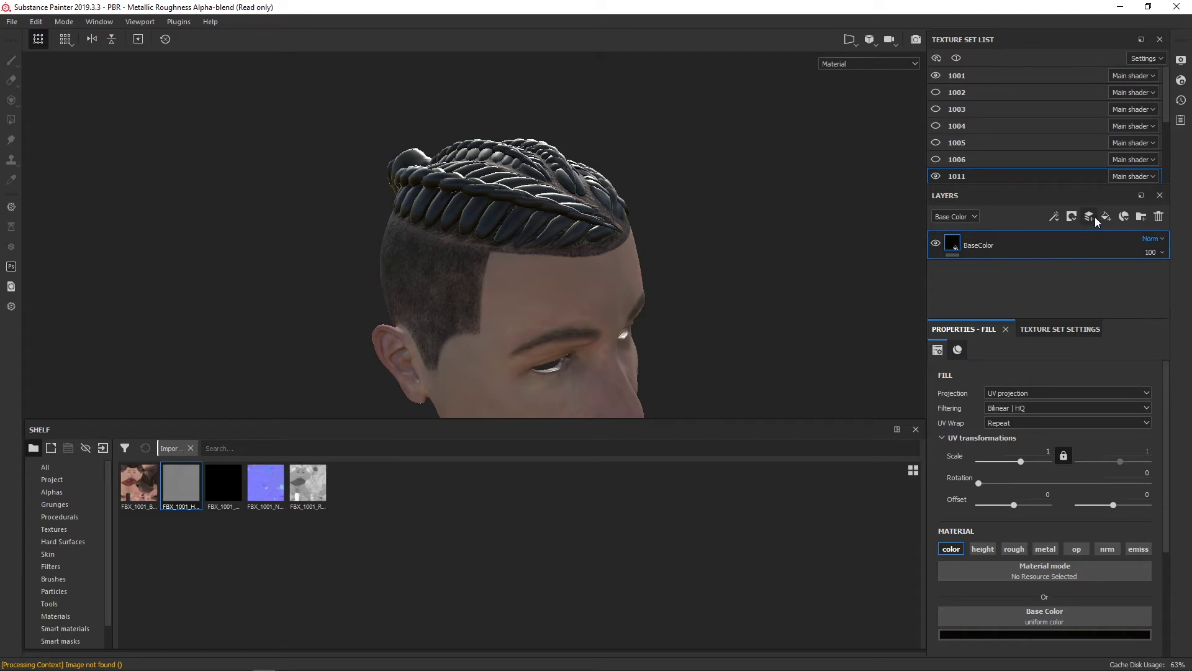
- Add a fill layer named Roughness above BaseColor
{"action": "left_click", "coordinate": [1102, 217]}
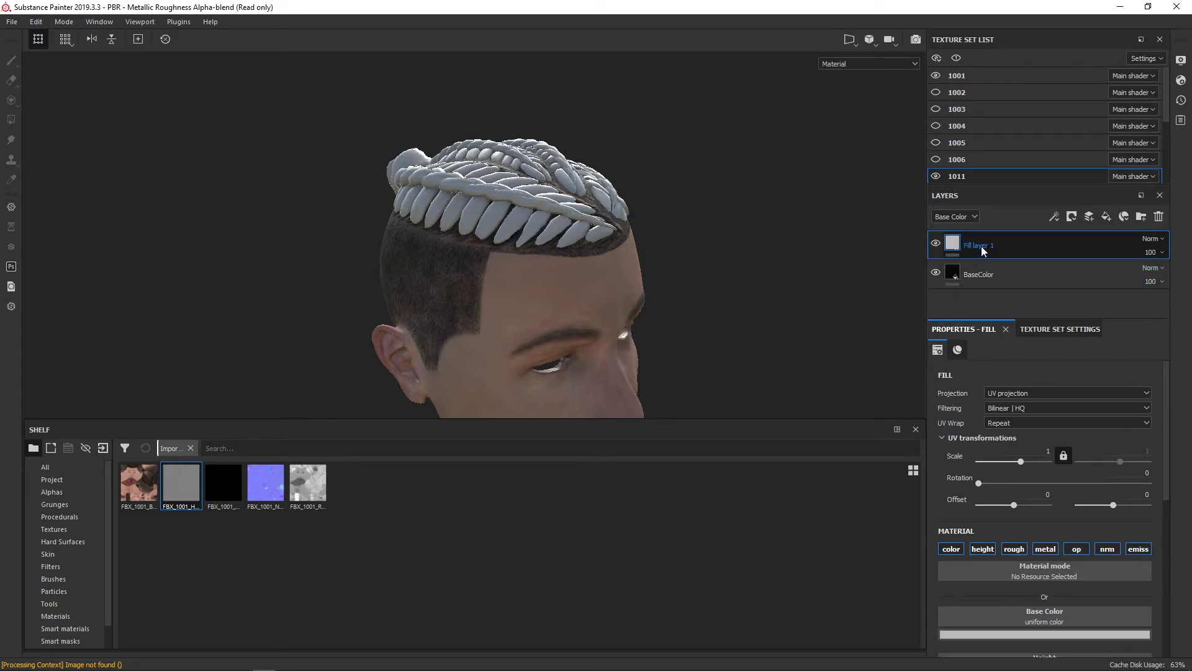
{"action": "double_click", "coordinate": [981, 245]}
{"action": "type", "text": "Roughness"}
{"action": "key", "text": "Return"}
- Make the Roughness layer roughness-only at a uniform 0.7368, then reselect BaseColor
{"action": "left_click", "coordinate": [950, 548]}
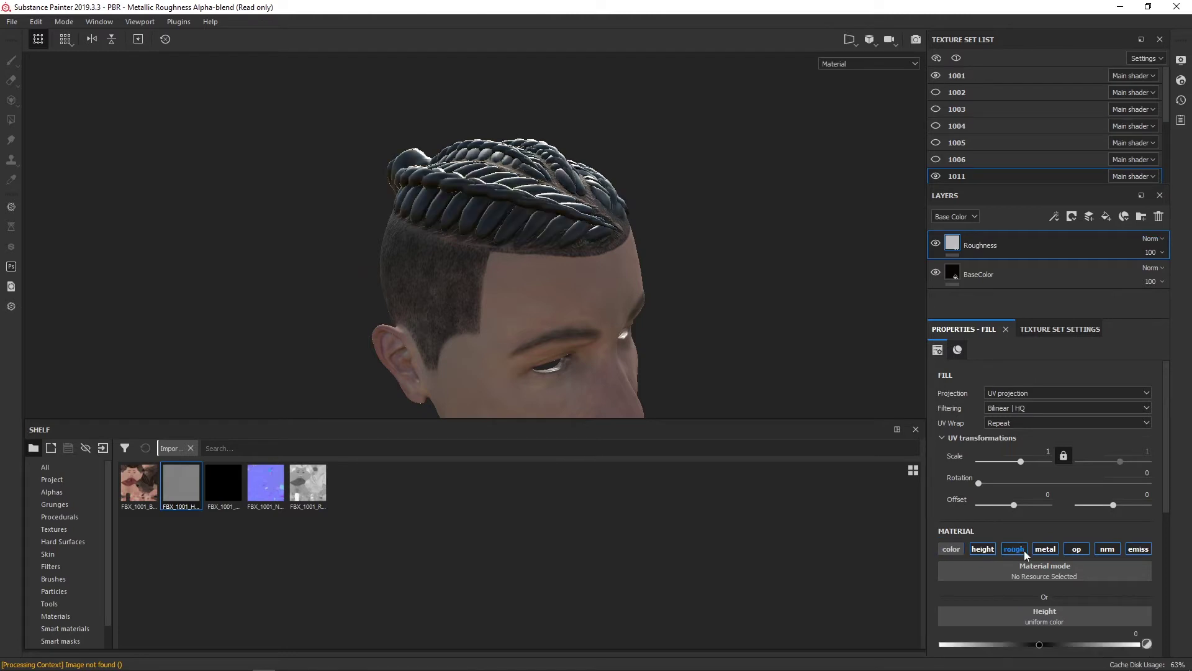
{"action": "left_click", "coordinate": [1038, 549]}
{"action": "left_click", "coordinate": [982, 549]}
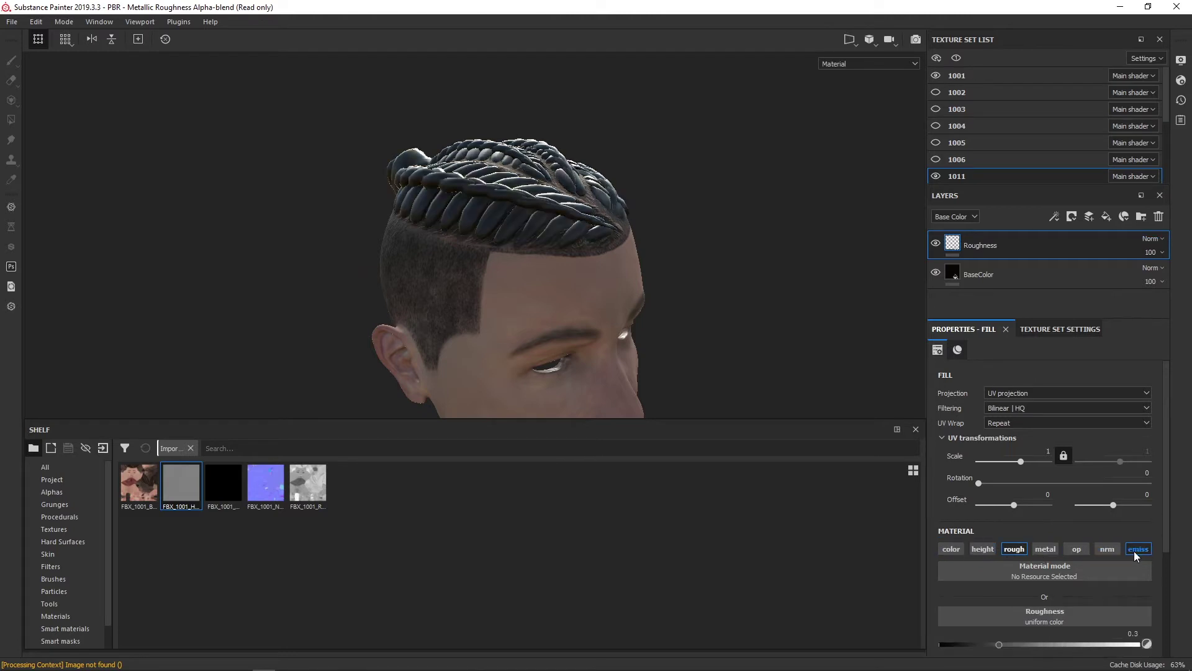
{"action": "left_click_drag", "start_coordinate": [1001, 644], "coordinate": [1087, 646]}
{"action": "mouse_move", "coordinate": [755, 334]}
{"action": "left_mouse_down", "text": "alt"}
{"action": "mouse_move", "coordinate": [562, 346]}
{"action": "mouse_move", "coordinate": [718, 349]}
{"action": "mouse_move", "coordinate": [615, 325]}
{"action": "mouse_move", "coordinate": [732, 314]}
{"action": "mouse_move", "coordinate": [638, 314]}
{"action": "mouse_move", "coordinate": [697, 333]}
{"action": "mouse_move", "coordinate": [762, 266]}
{"action": "mouse_move", "coordinate": [761, 308]}
{"action": "mouse_move", "coordinate": [714, 290]}
{"action": "mouse_move", "coordinate": [761, 299]}
{"action": "left_mouse_up", "text": "alt"}
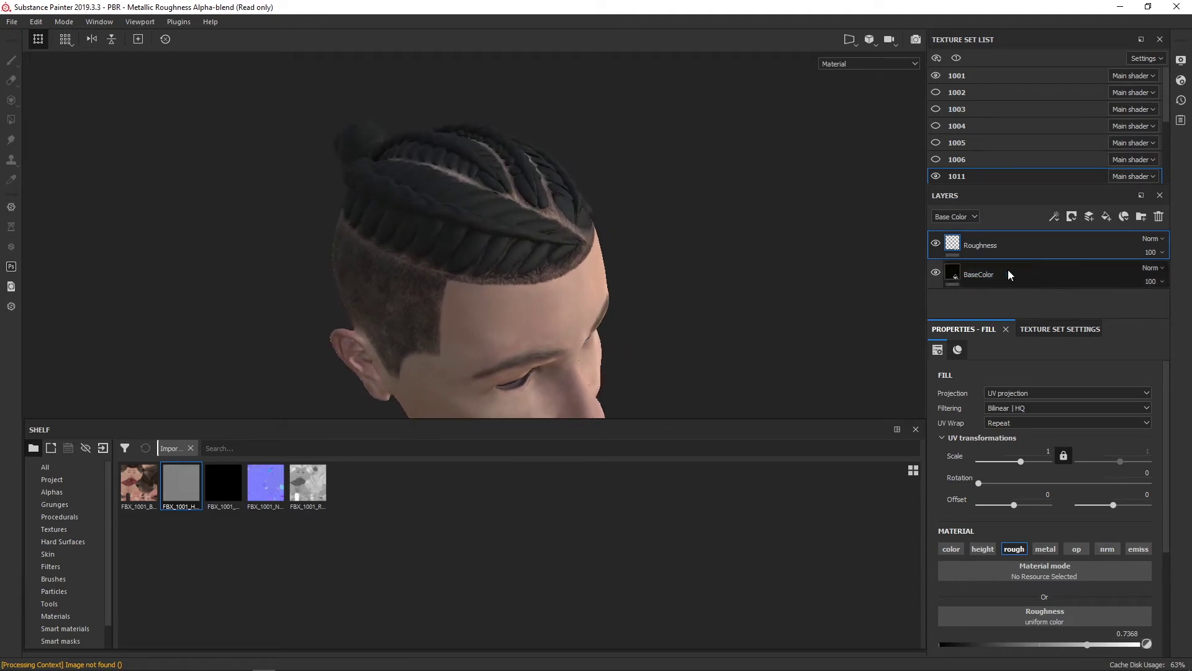
{"action": "left_click", "coordinate": [989, 277]}
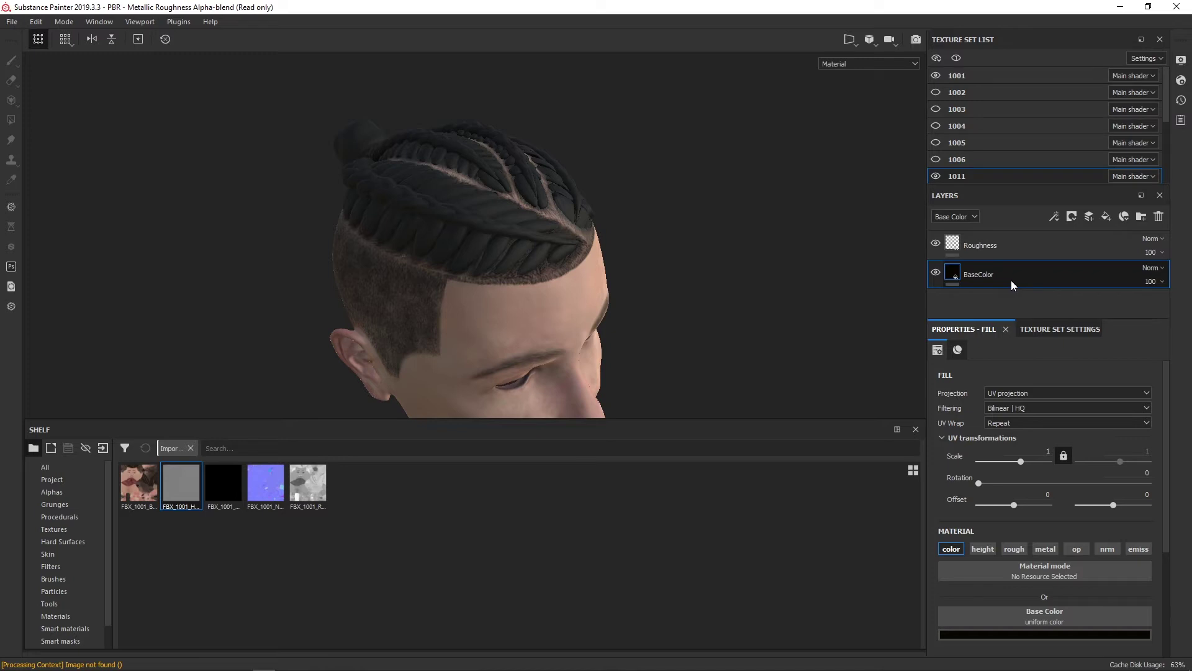
- Duplicate BaseColor and replace the copy's 'copy 1' name with Fibers_Layer1
{"action": "right_click", "coordinate": [1011, 281]}
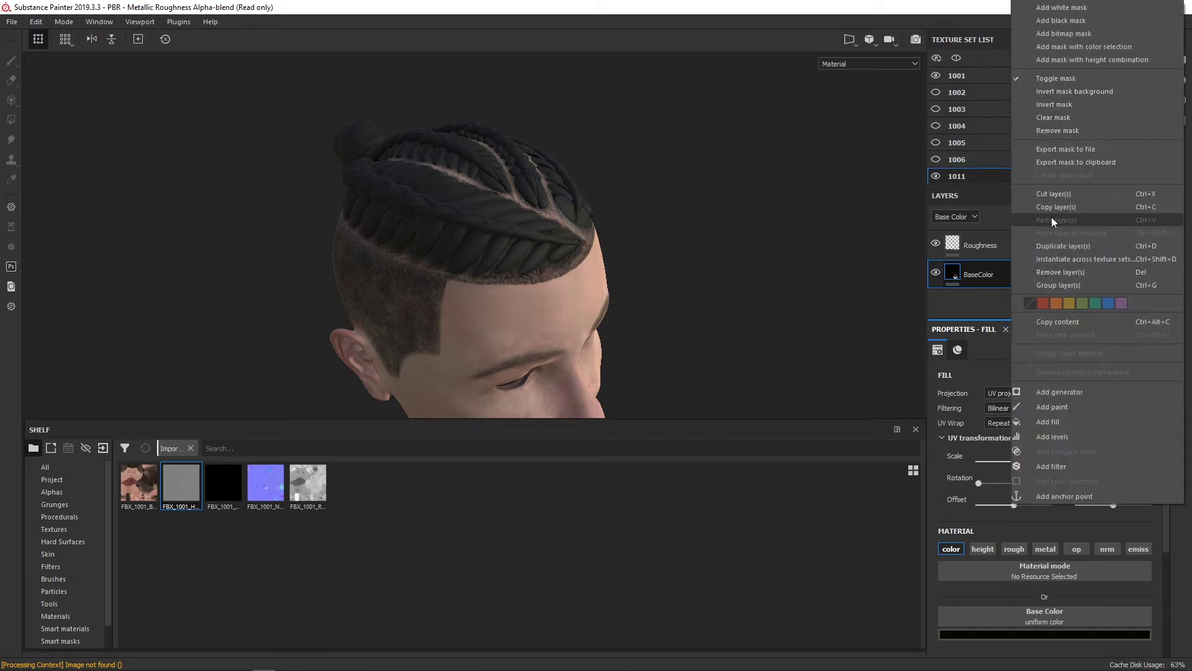
{"action": "left_click", "coordinate": [1052, 243]}
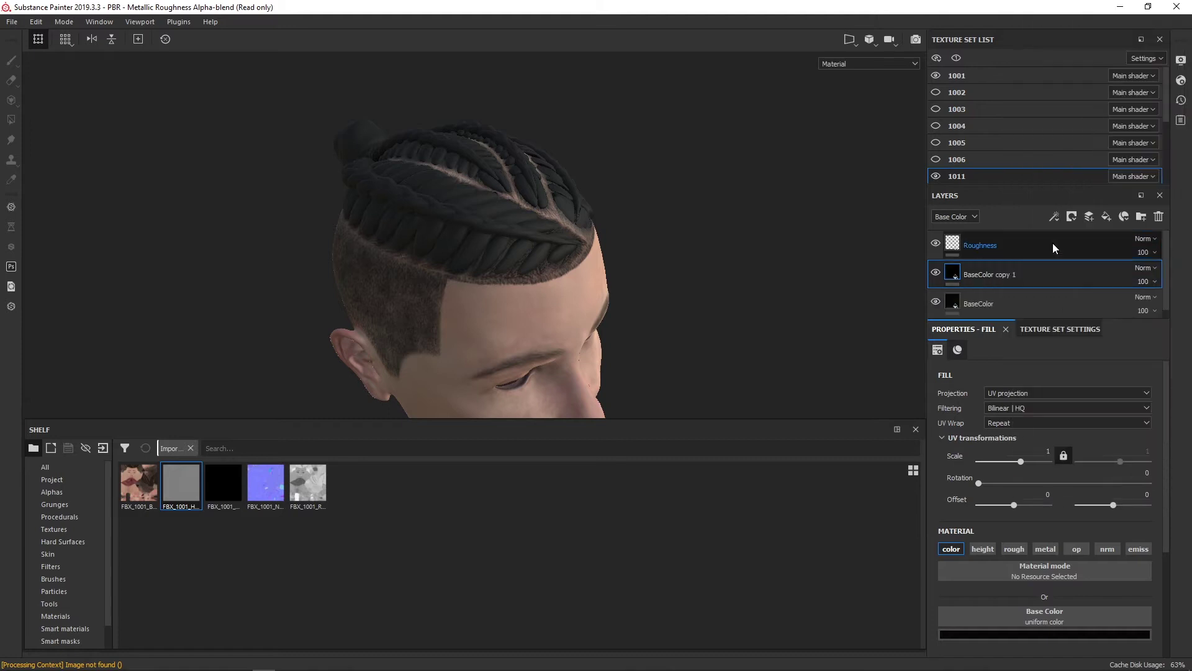
{"action": "right_click", "coordinate": [989, 273]}
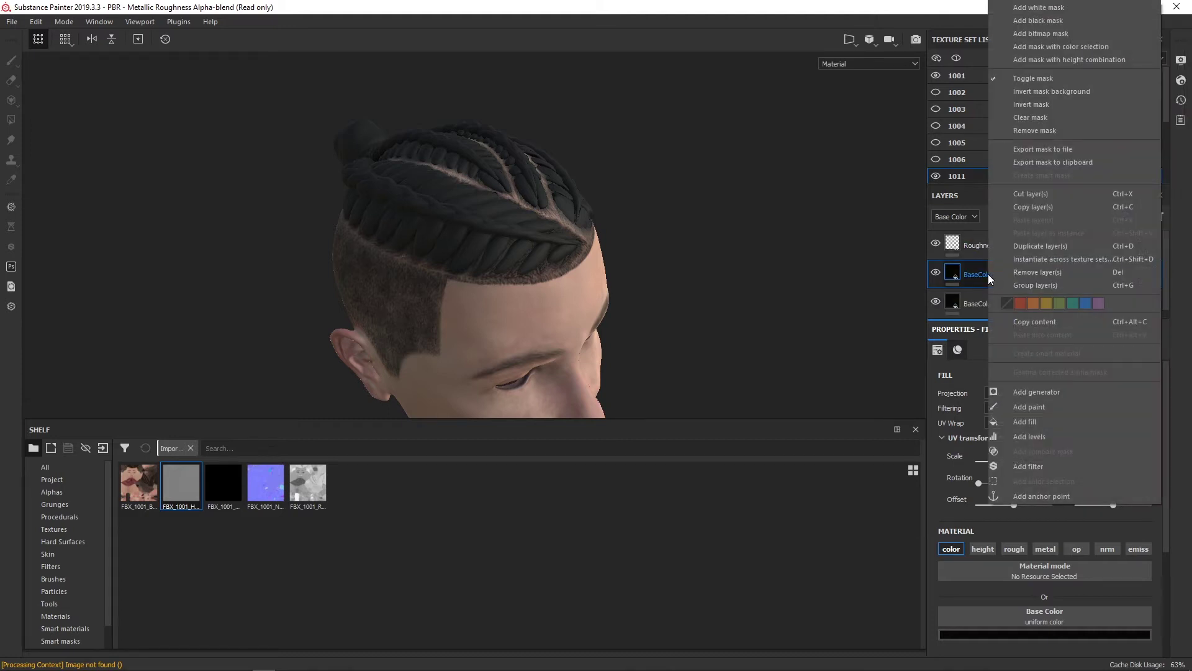
{"action": "left_click", "coordinate": [964, 271]}
{"action": "double_click", "coordinate": [963, 271]}
{"action": "left_click_drag", "start_coordinate": [1020, 273], "coordinate": [967, 273]}
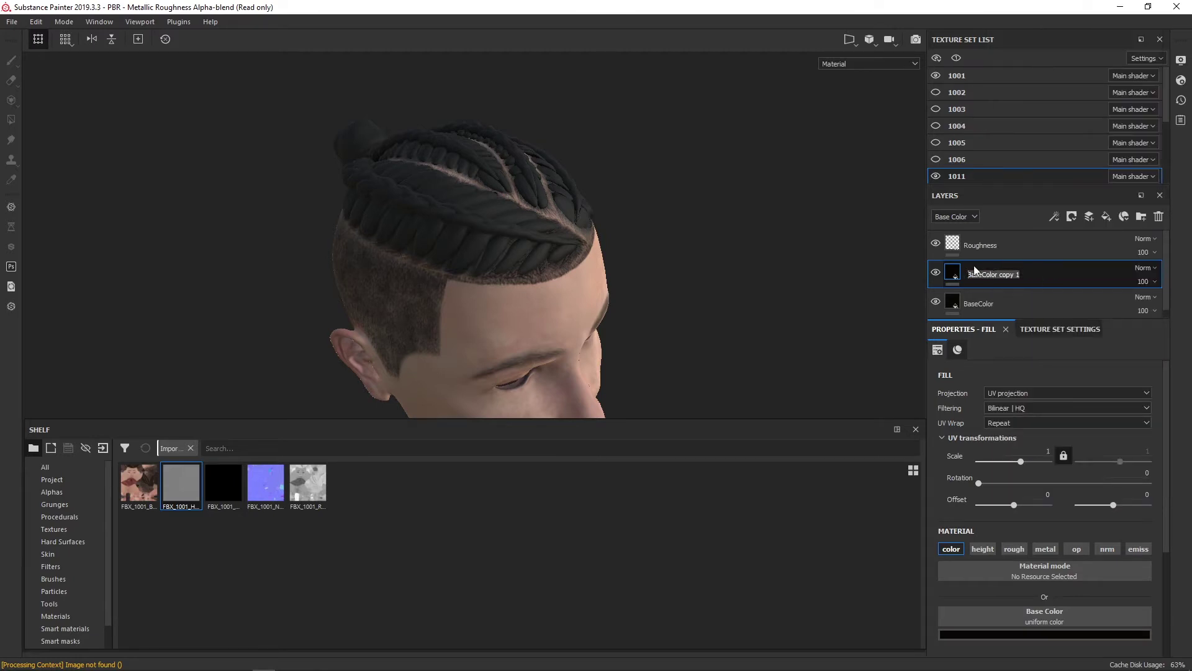
{"action": "type", "text": "Fibers_"}
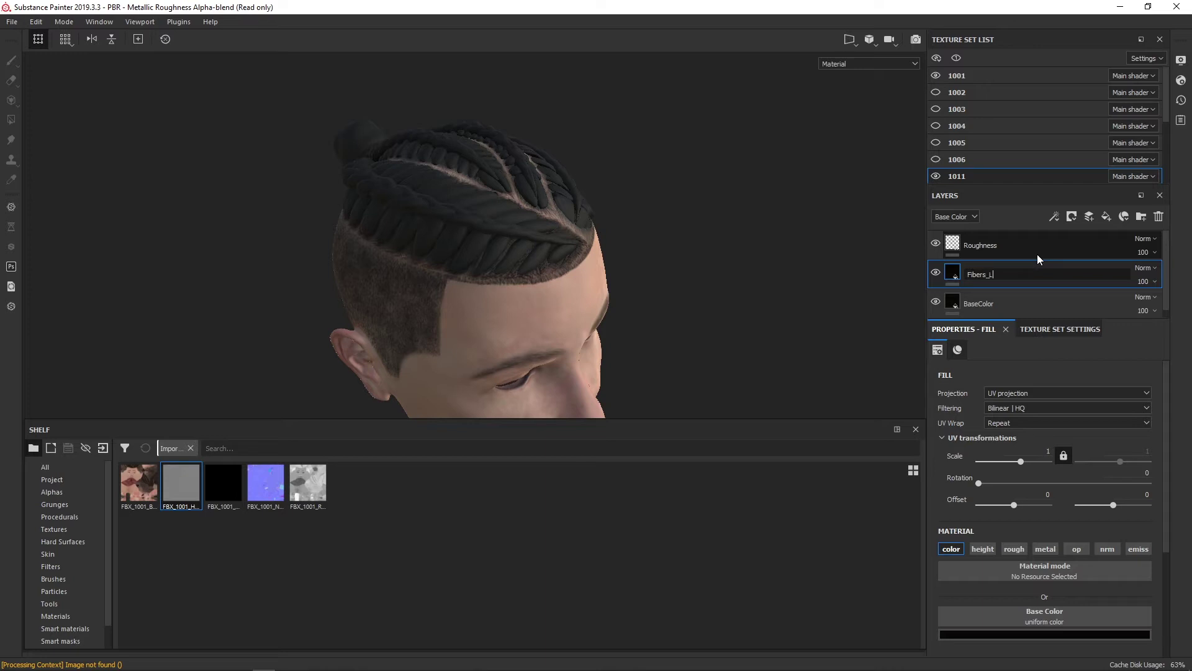
{"action": "type", "text": "Layer1"}
{"action": "key", "text": "Return"}
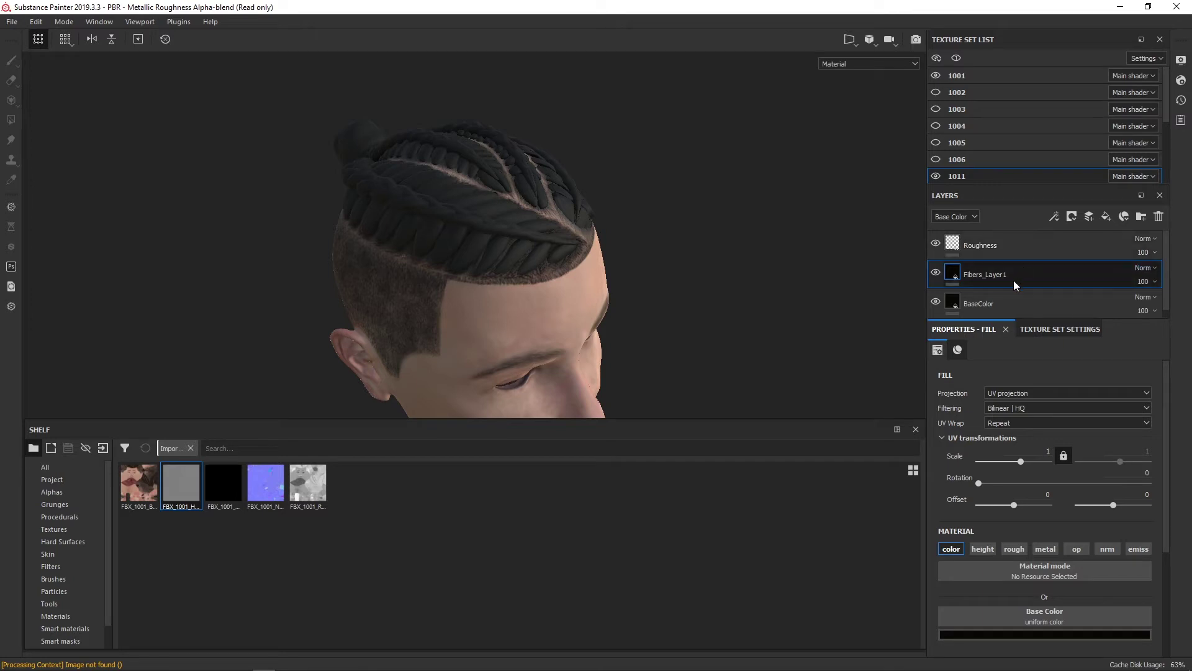
- Add a black mask to Fibers_Layer1 with a fill effect inside it
{"action": "right_click", "coordinate": [1000, 274]}
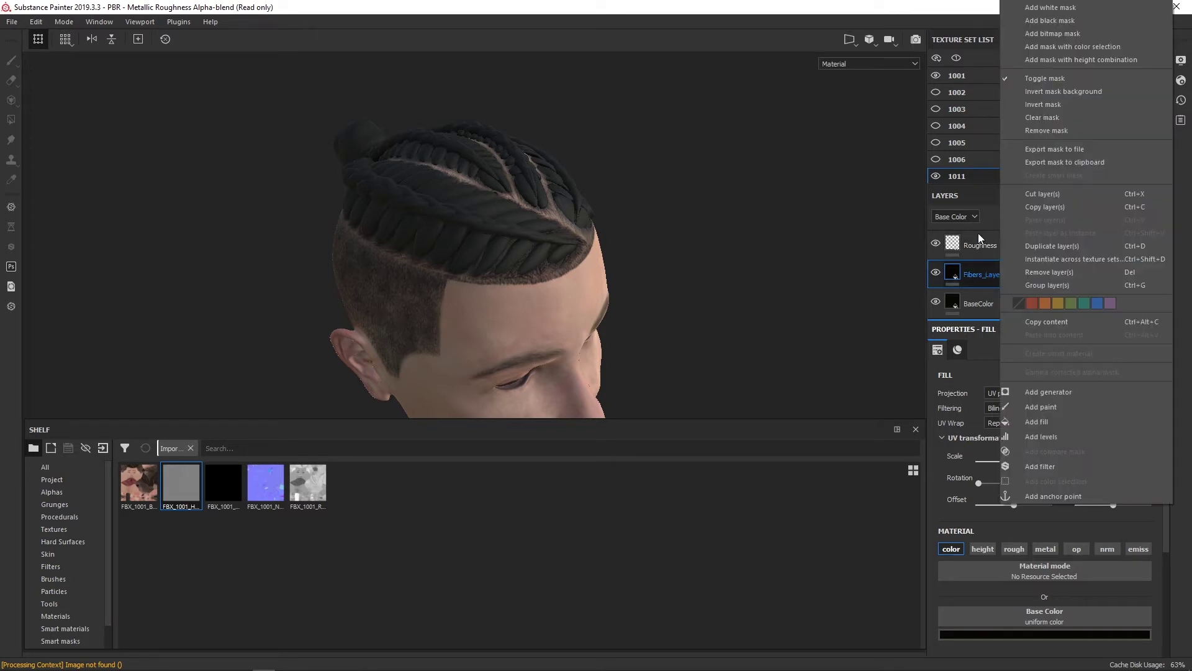
{"action": "left_click", "coordinate": [1064, 22]}
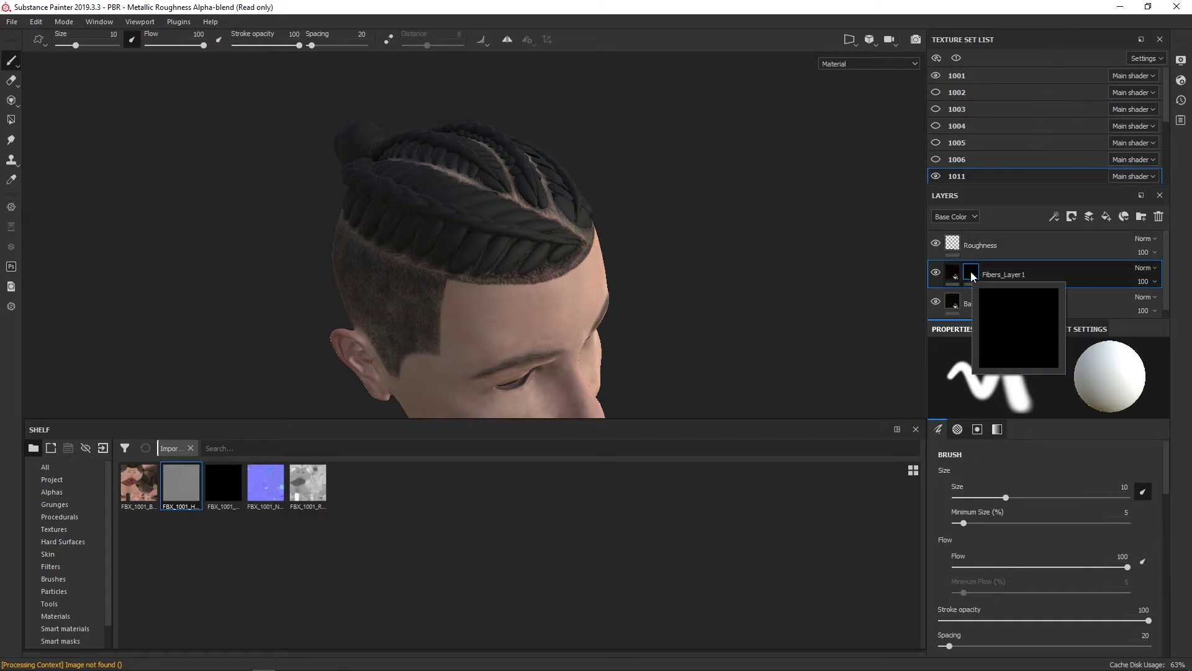
{"action": "right_click", "coordinate": [973, 276]}
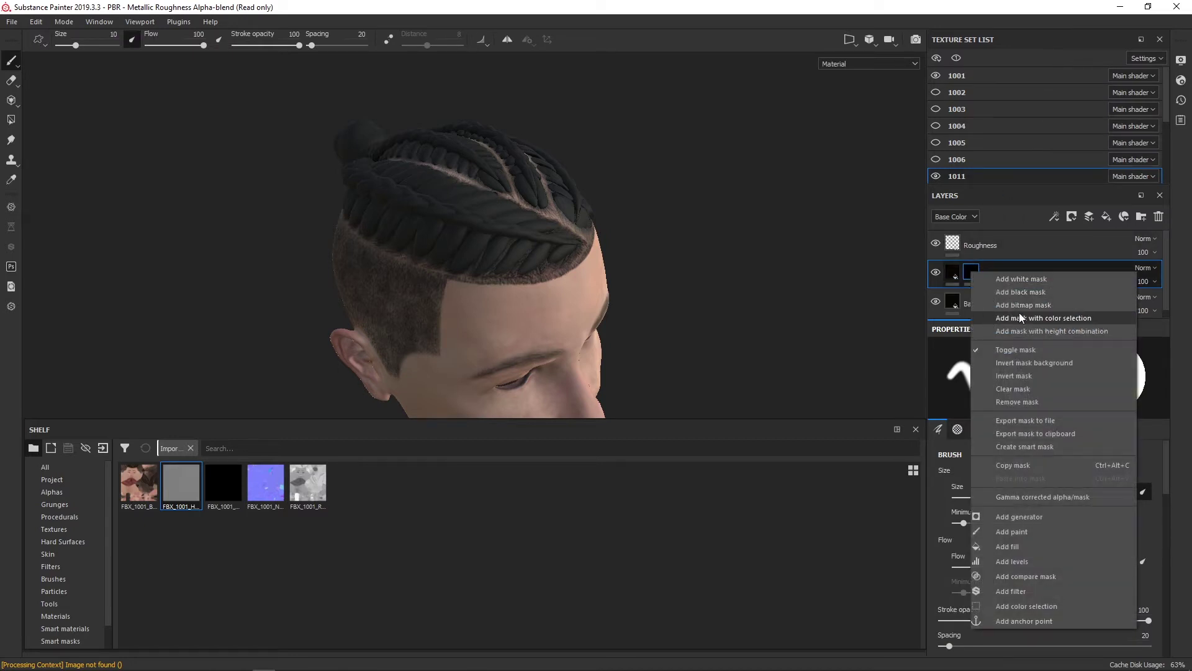
{"action": "left_click", "coordinate": [1007, 546]}
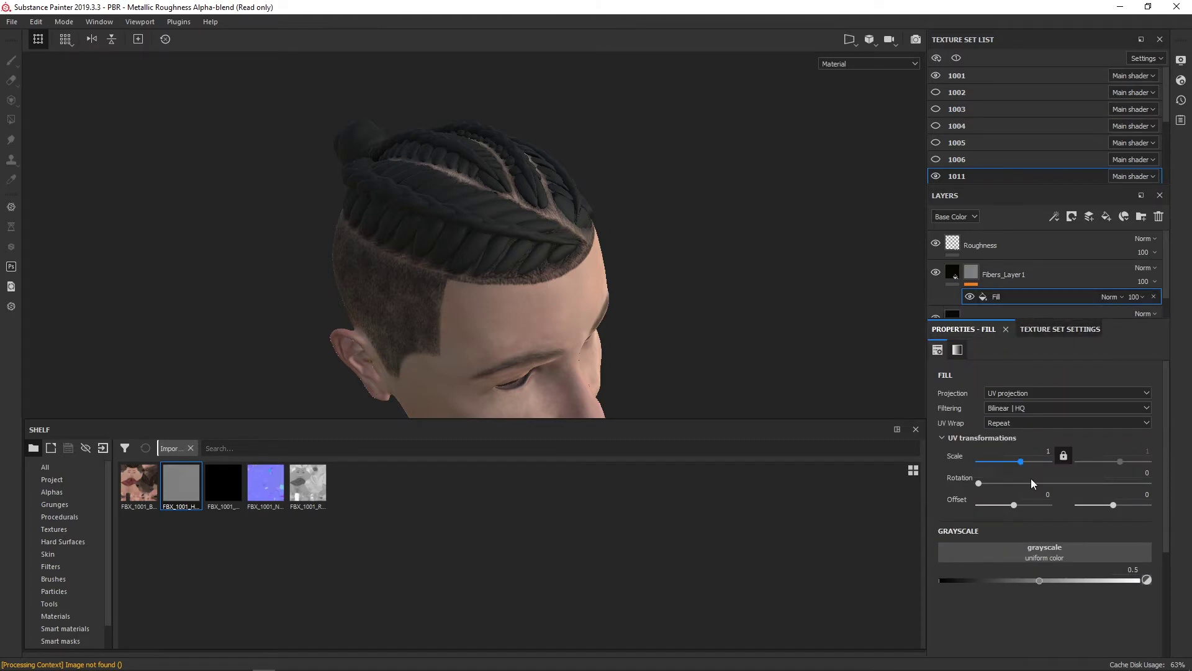
- Assign the Fur 1 texture as the mask fill's grayscale source
{"action": "left_click", "coordinate": [1026, 550]}
{"action": "key", "text": "BackSpace"}
{"action": "key", "text": "BackSpace"}
{"action": "key", "text": "BackSpace"}
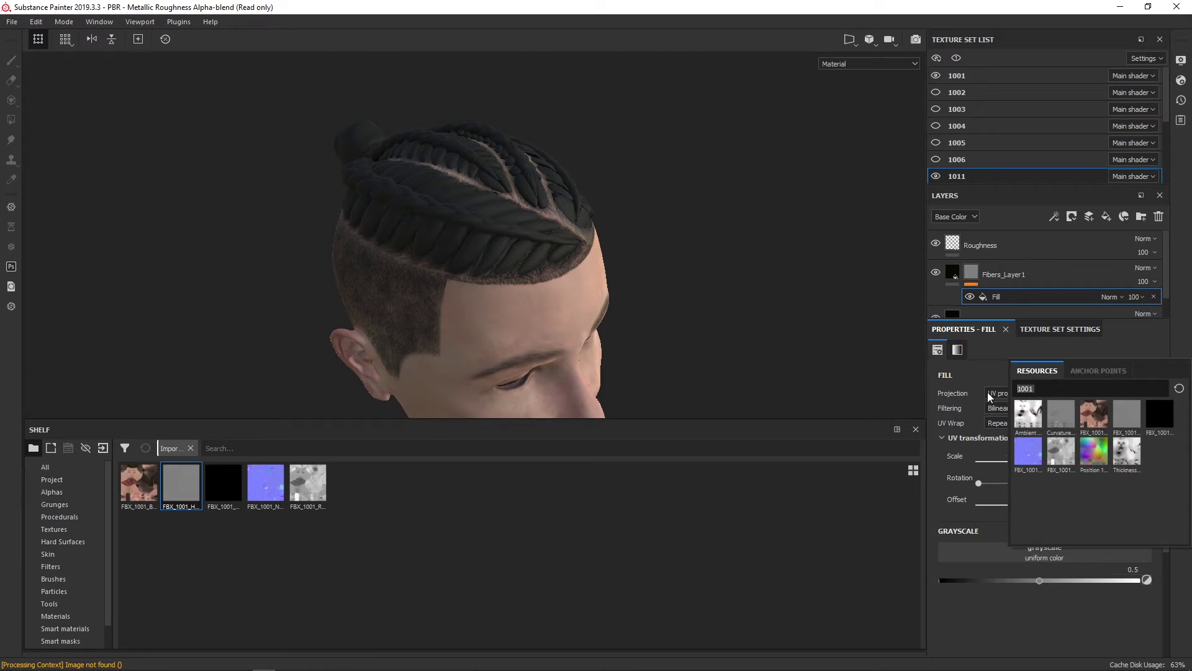
{"action": "type", "text": "fur"}
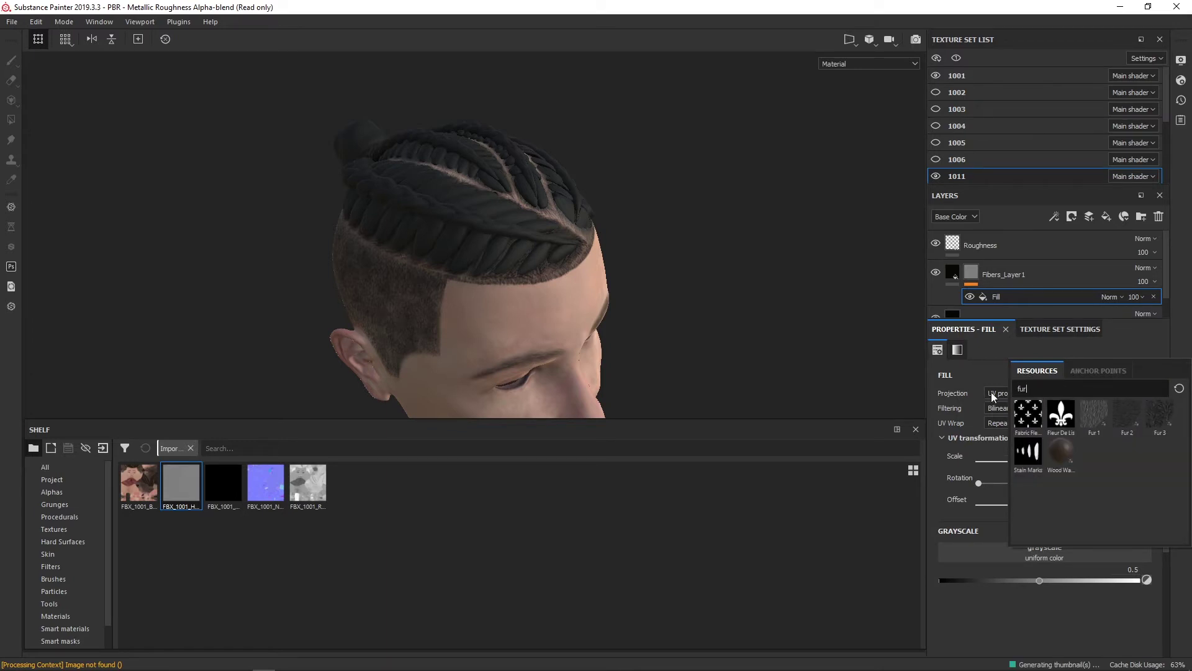
{"action": "type", "text": " 1"}
{"action": "left_click", "coordinate": [1032, 414]}
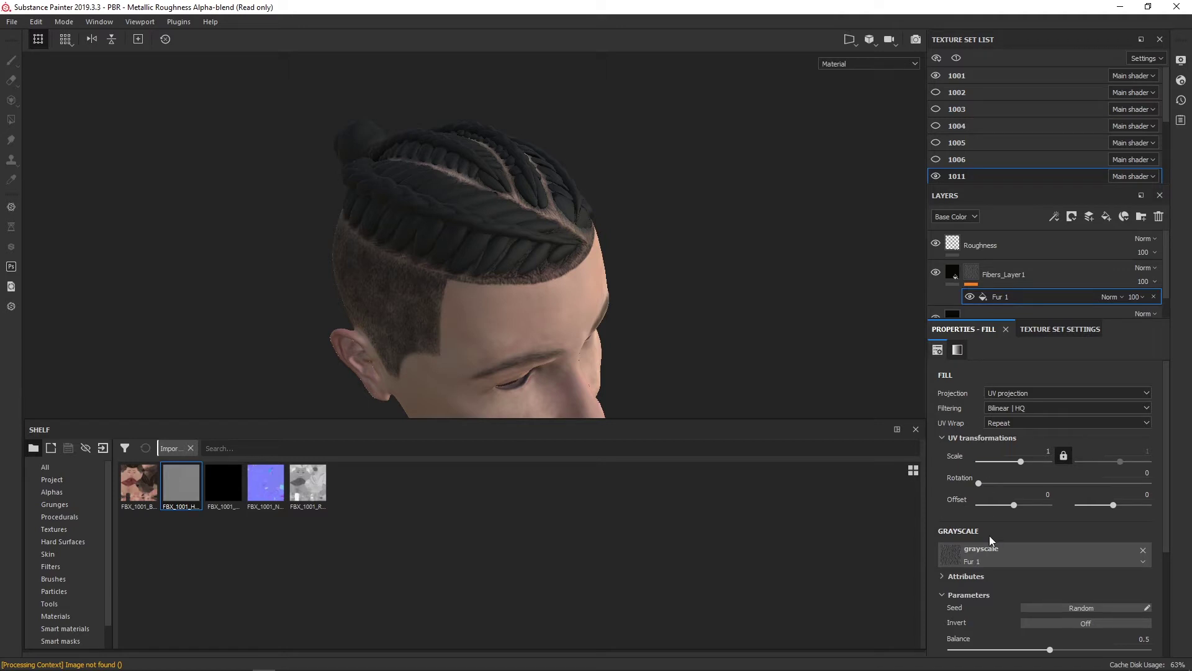
{"action": "left_click", "coordinate": [951, 271]}
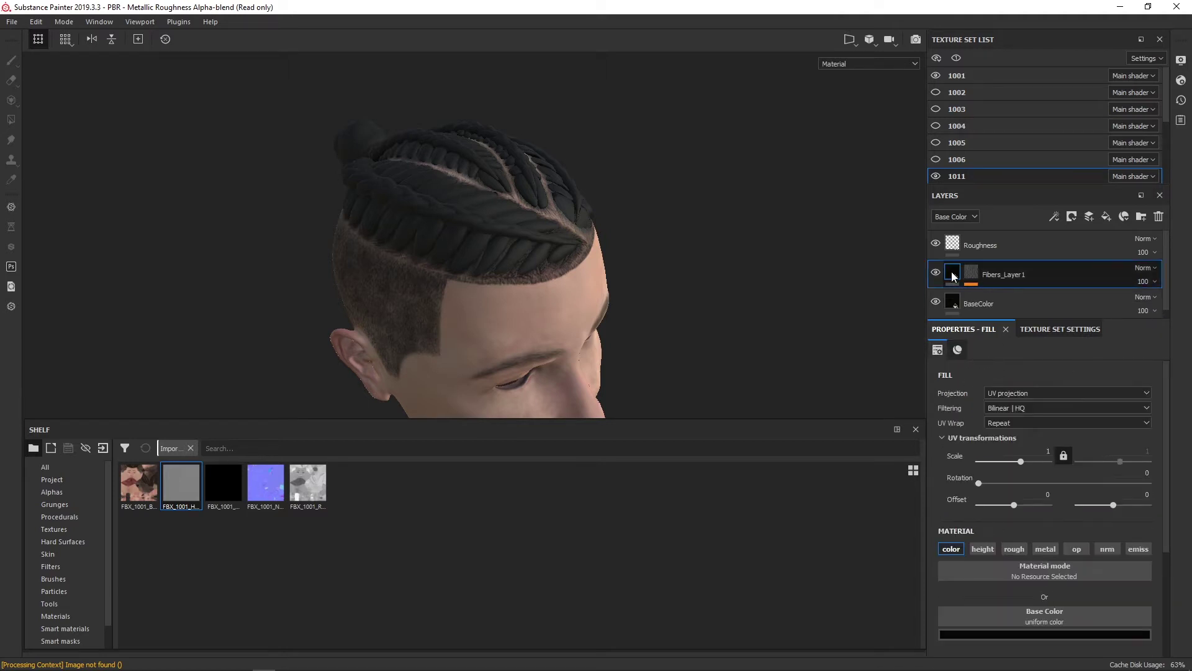
- Lighten Fibers_Layer1's base colour to very dark brown, undoing a trial UV scale change
{"action": "left_click", "coordinate": [1001, 634]}
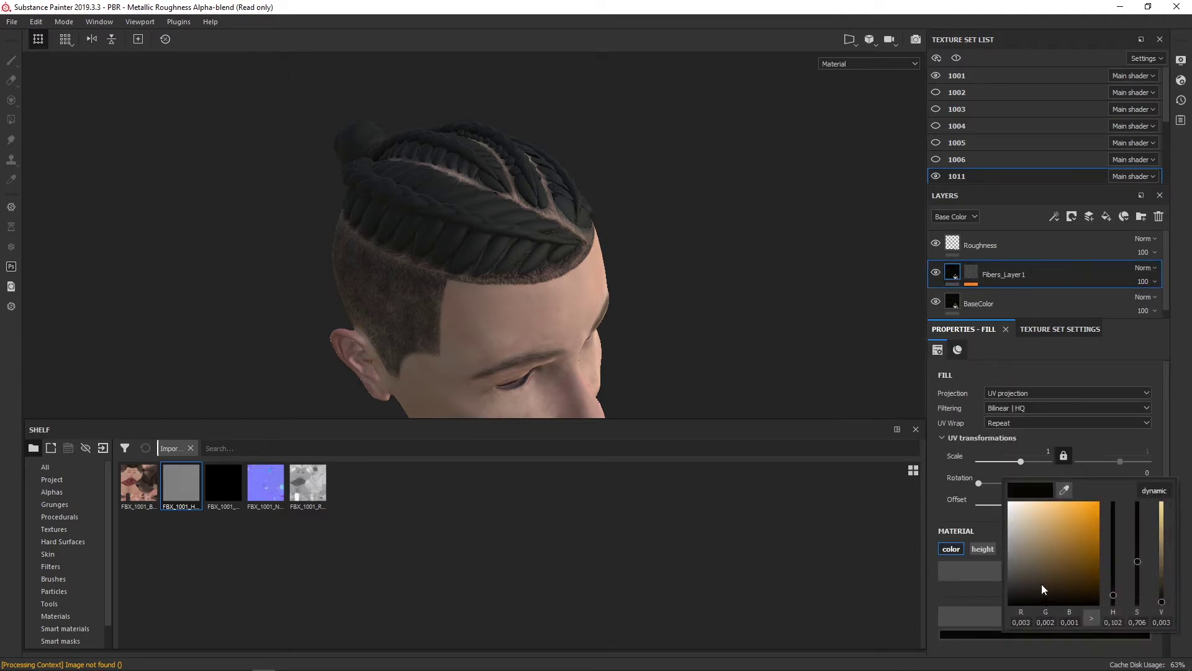
{"action": "mouse_move", "coordinate": [1049, 601]}
{"action": "left_mouse_down"}
{"action": "mouse_move", "coordinate": [1048, 575]}
{"action": "mouse_move", "coordinate": [1045, 591]}
{"action": "left_mouse_up"}
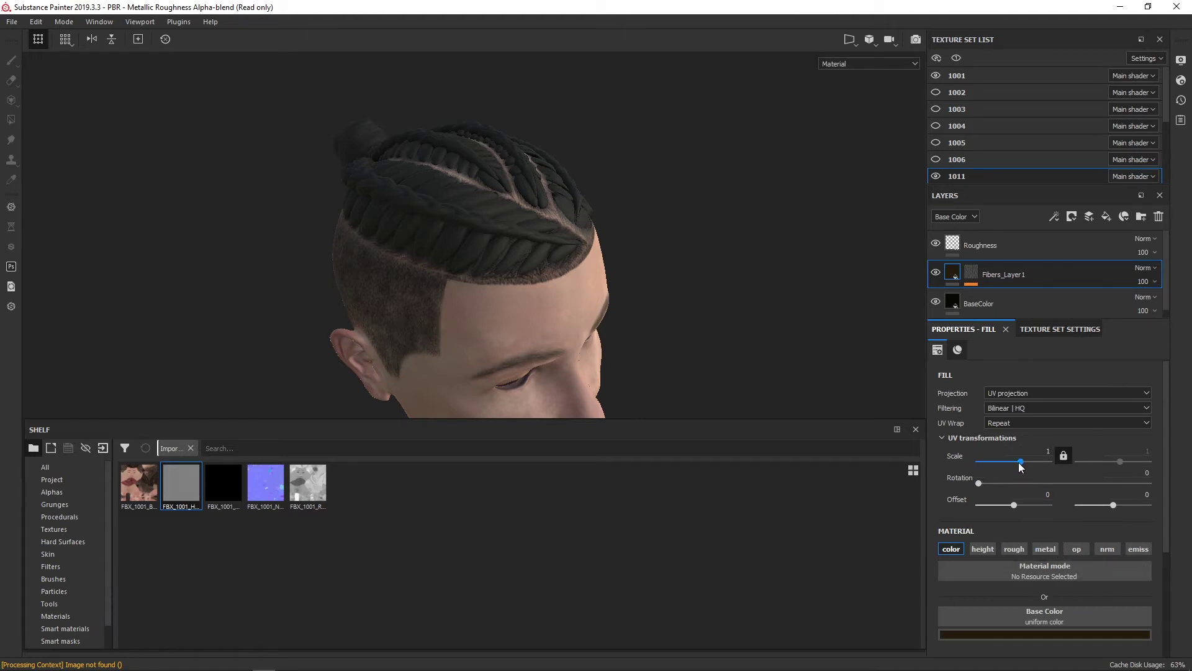
{"action": "left_click_drag", "start_coordinate": [1020, 461], "coordinate": [1039, 462]}
{"action": "key", "text": "ctrl+z"}
- Select the Fur 1 mask fill and test a larger UV scale, reverting it to 1
{"action": "left_click", "coordinate": [972, 273]}
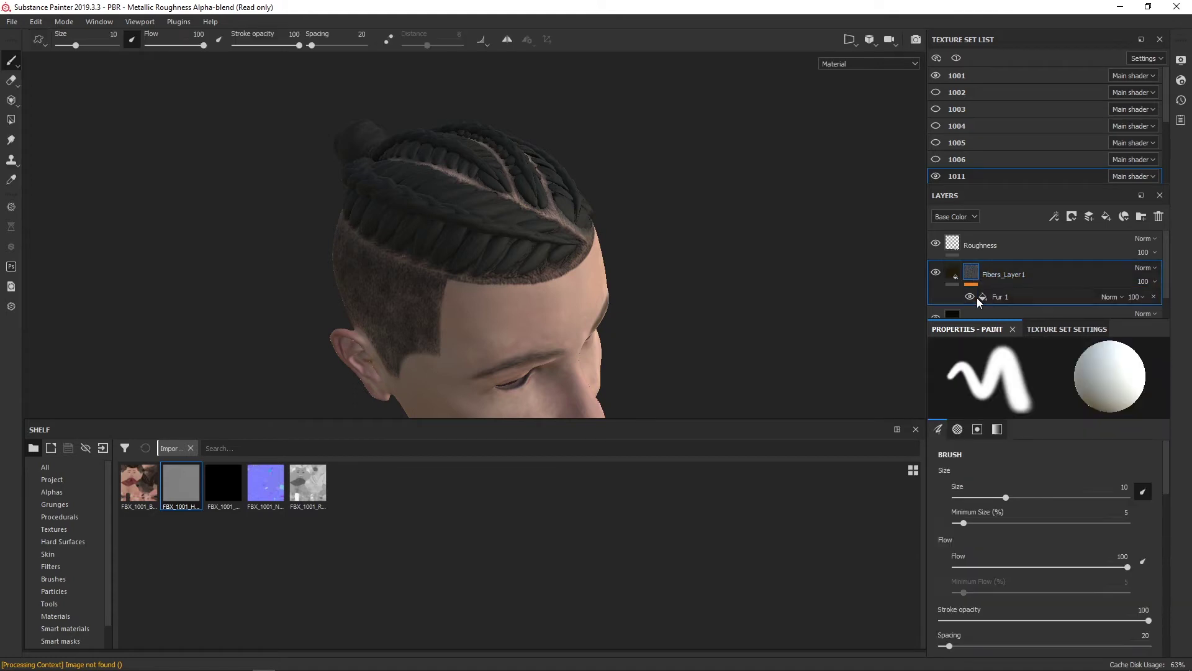
{"action": "left_click", "coordinate": [986, 297]}
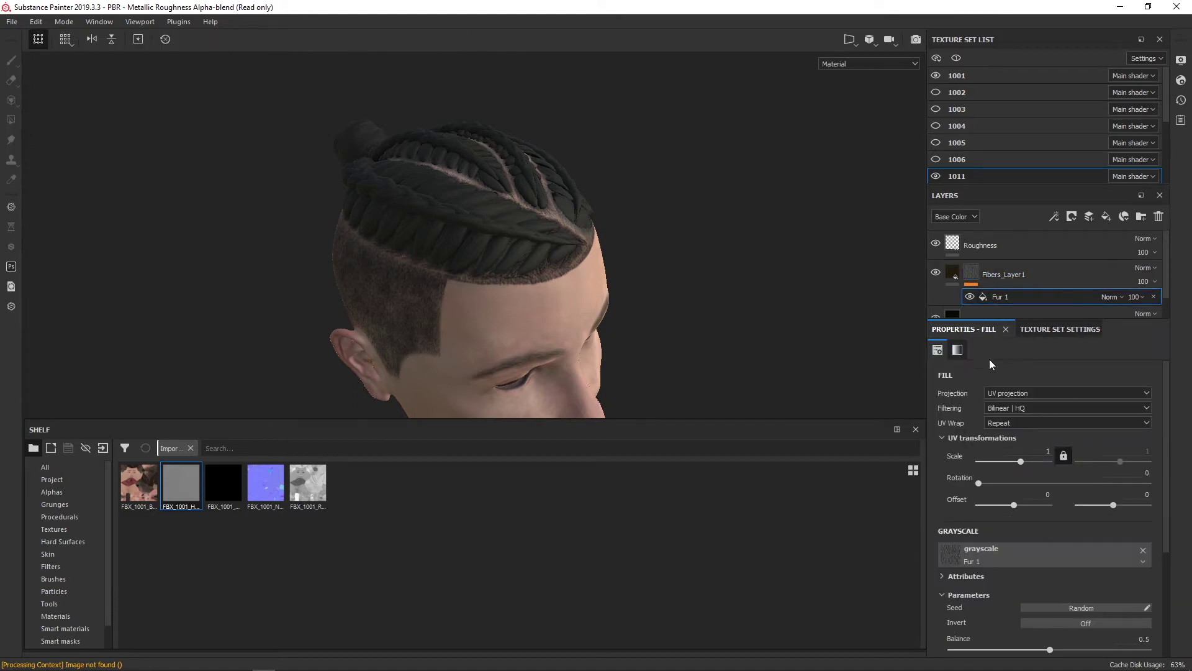
{"action": "left_click_drag", "start_coordinate": [1021, 460], "coordinate": [1037, 461]}
{"action": "left_click_drag", "start_coordinate": [483, 261], "coordinate": [473, 251], "text": "alt"}
{"action": "right_click_drag", "start_coordinate": [473, 251], "coordinate": [532, 263], "text": "alt"}
{"action": "key", "text": "ctrl+z"}
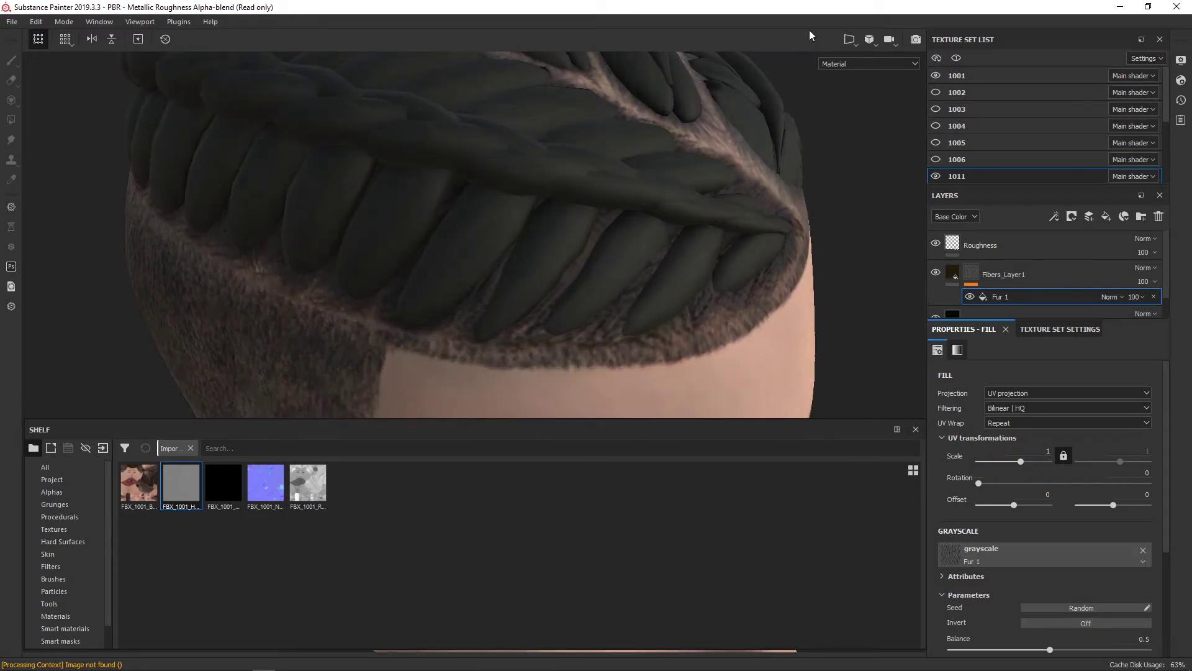
- Switch to the 2D-only UV view and set the Fur 1 UV scale to 6
{"action": "left_click", "coordinate": [855, 37]}
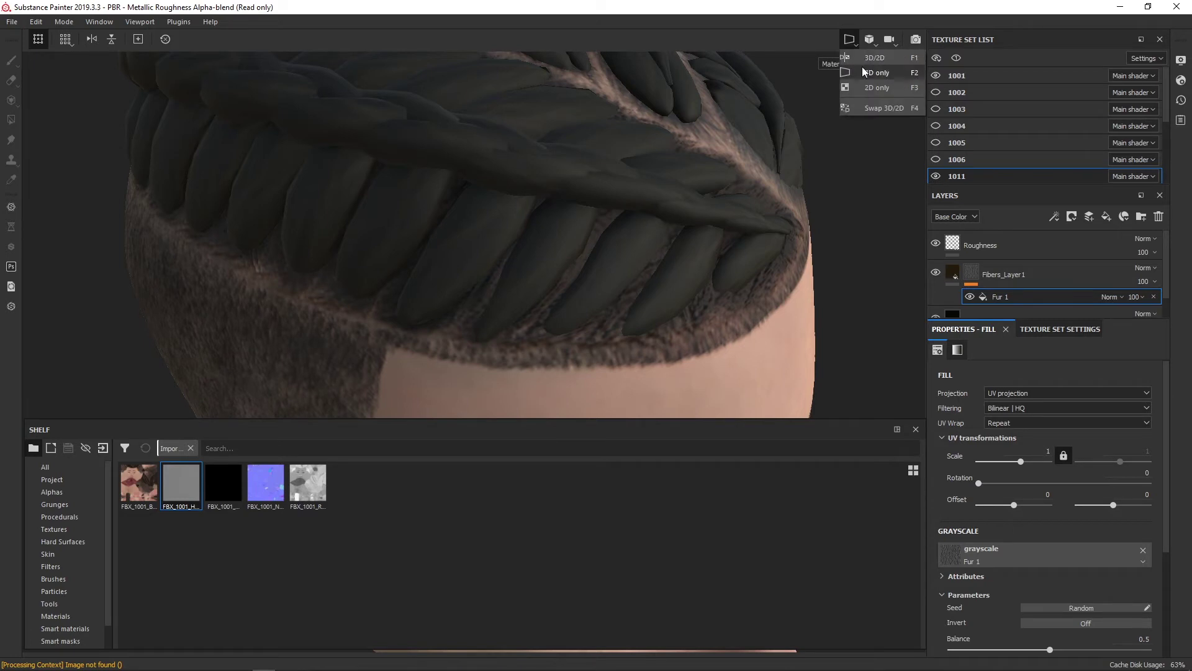
{"action": "left_click", "coordinate": [866, 86]}
{"action": "middle_click_drag", "start_coordinate": [824, 112], "coordinate": [596, 206], "text": "alt"}
{"action": "mouse_move", "coordinate": [596, 205]}
{"action": "right_mouse_down", "text": "alt"}
{"action": "mouse_move", "coordinate": [541, 111]}
{"action": "mouse_move", "coordinate": [322, 203]}
{"action": "mouse_move", "coordinate": [524, 112]}
{"action": "mouse_move", "coordinate": [613, 188]}
{"action": "mouse_move", "coordinate": [634, 231]}
{"action": "mouse_move", "coordinate": [851, 277]}
{"action": "right_mouse_up", "text": "alt"}
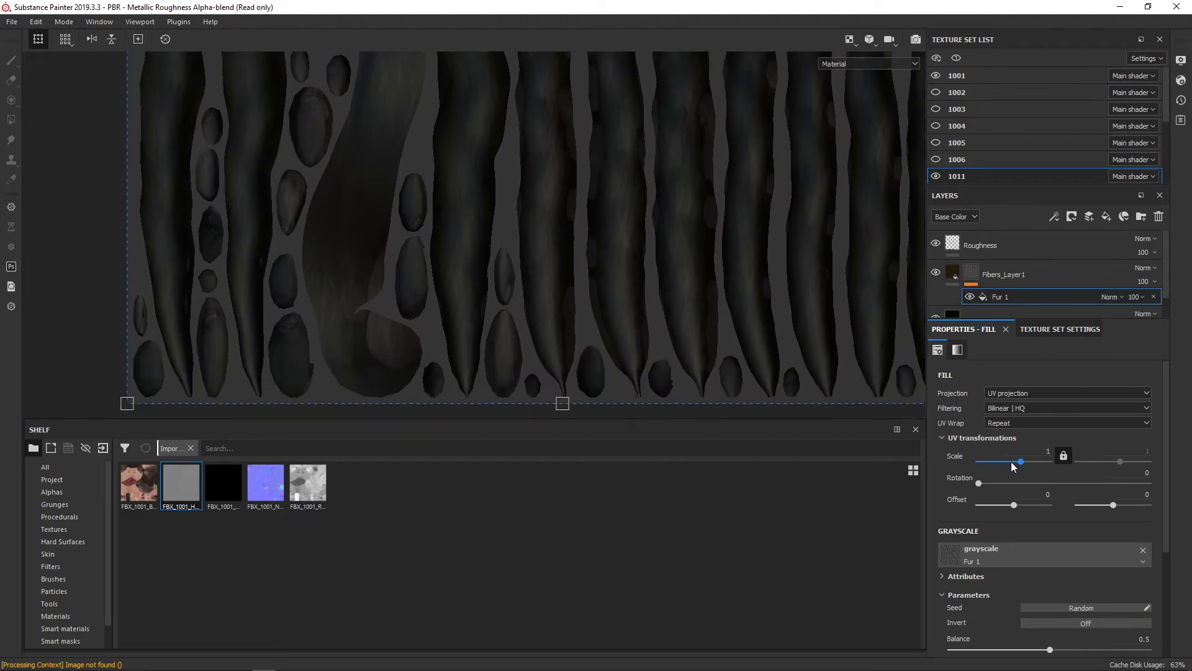
{"action": "left_click_drag", "start_coordinate": [1018, 461], "coordinate": [1023, 462]}
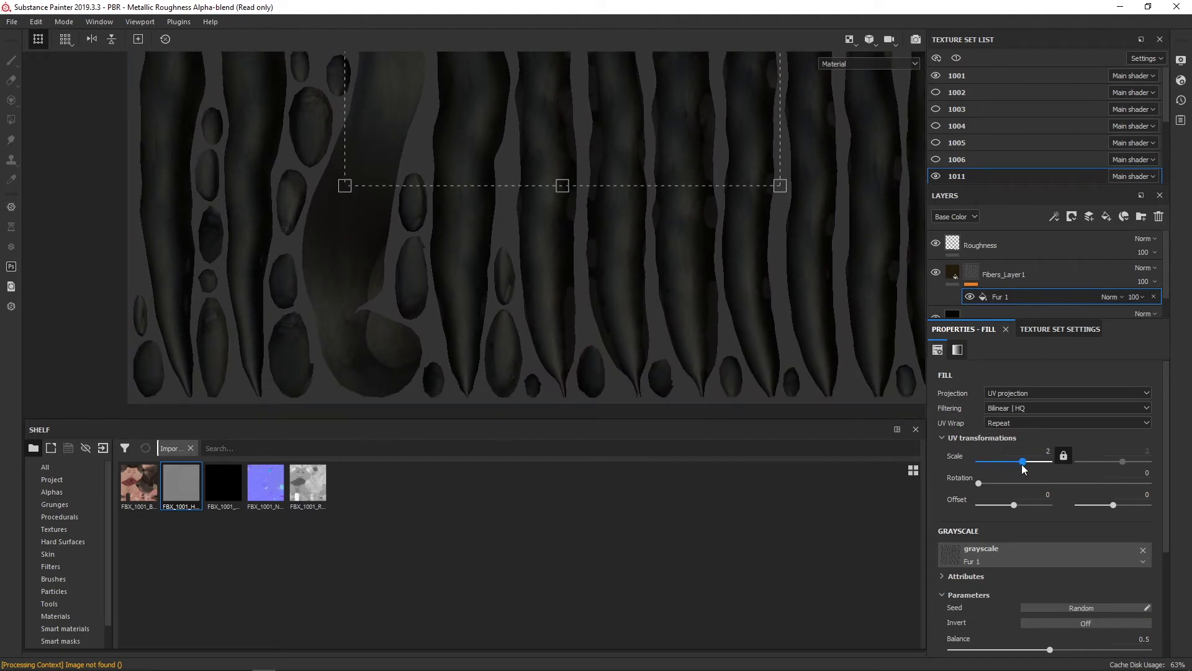
{"action": "double_click", "coordinate": [1028, 453]}
{"action": "type", "text": "6"}
{"action": "key", "text": "Return"}
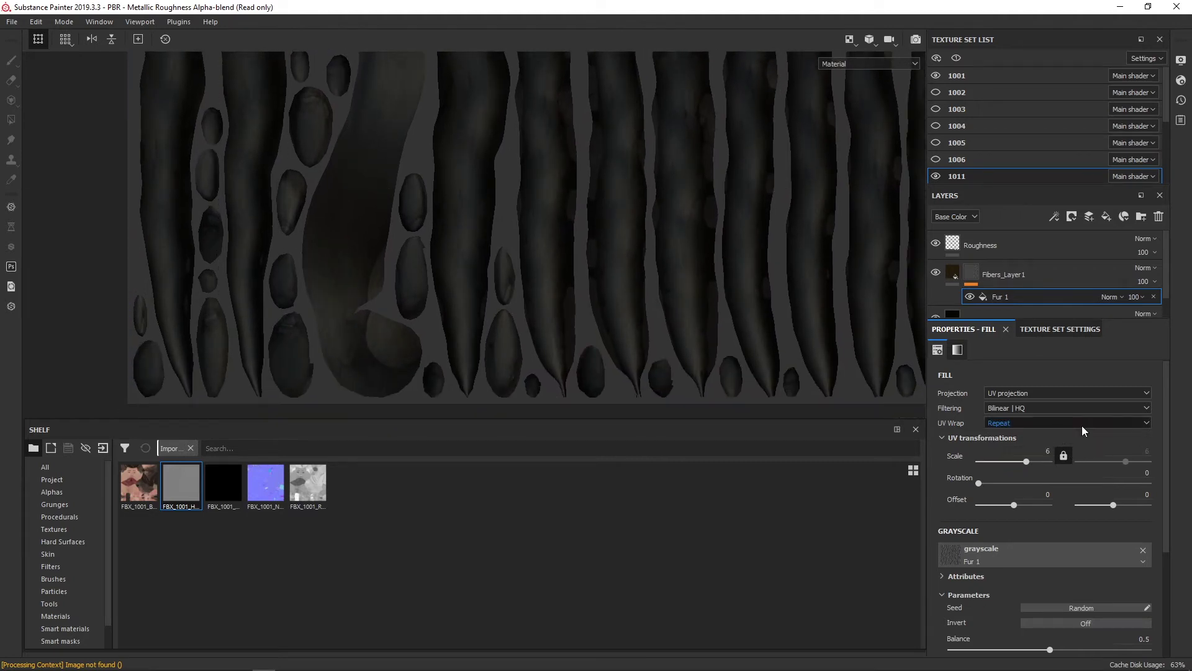
- Inspect the tiled UV layout, then return to the 3D-only face view
{"action": "right_click_drag", "start_coordinate": [593, 258], "coordinate": [601, 478], "text": "alt"}
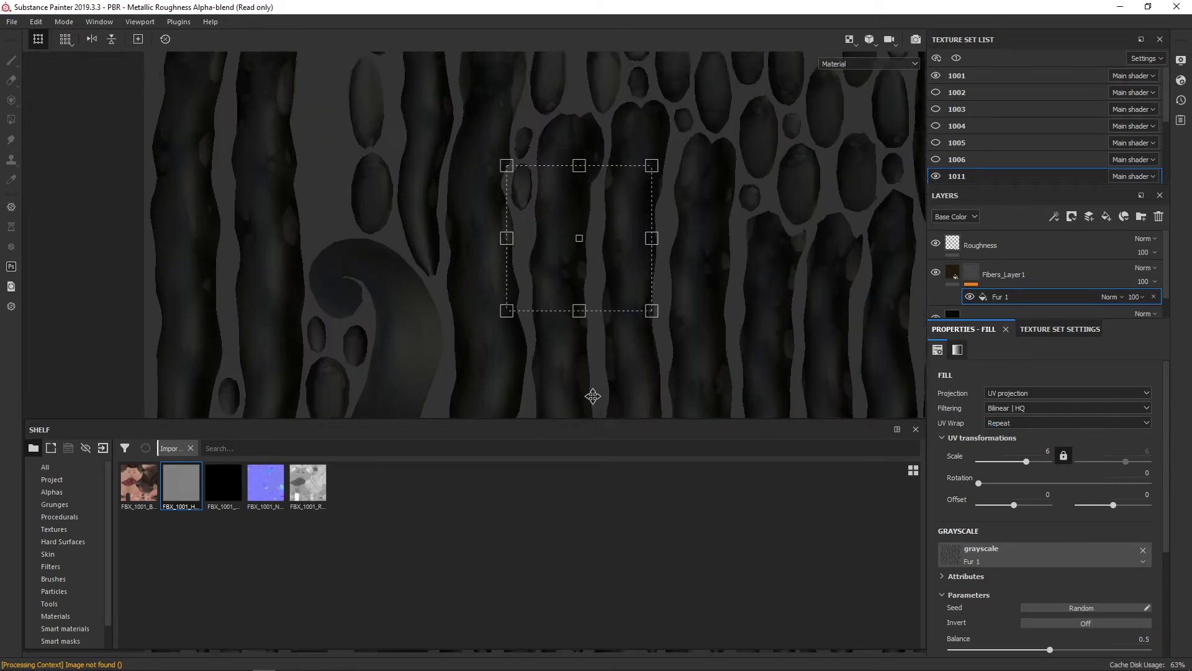
{"action": "middle_click_drag", "start_coordinate": [580, 266], "coordinate": [590, 266]}
{"action": "mouse_move", "coordinate": [590, 266]}
{"action": "right_mouse_down", "text": "alt"}
{"action": "mouse_move", "coordinate": [591, 435]}
{"action": "mouse_move", "coordinate": [590, 194]}
{"action": "mouse_move", "coordinate": [564, 151]}
{"action": "mouse_move", "coordinate": [639, 93]}
{"action": "right_mouse_up", "text": "alt"}
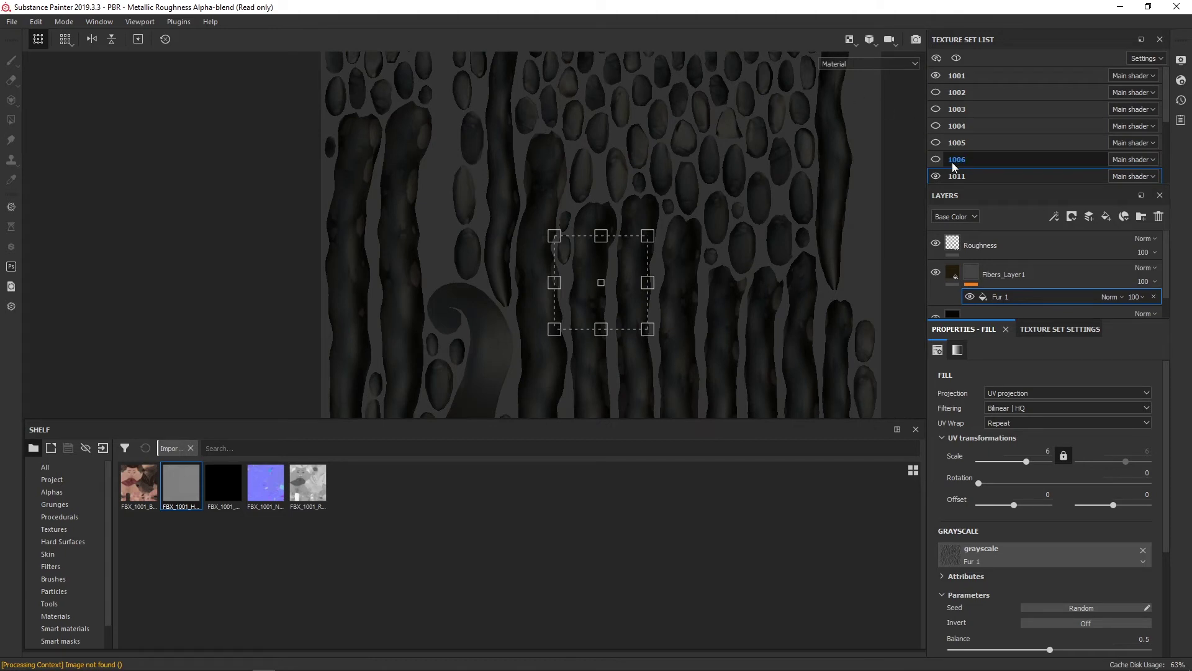
{"action": "left_click", "coordinate": [857, 38]}
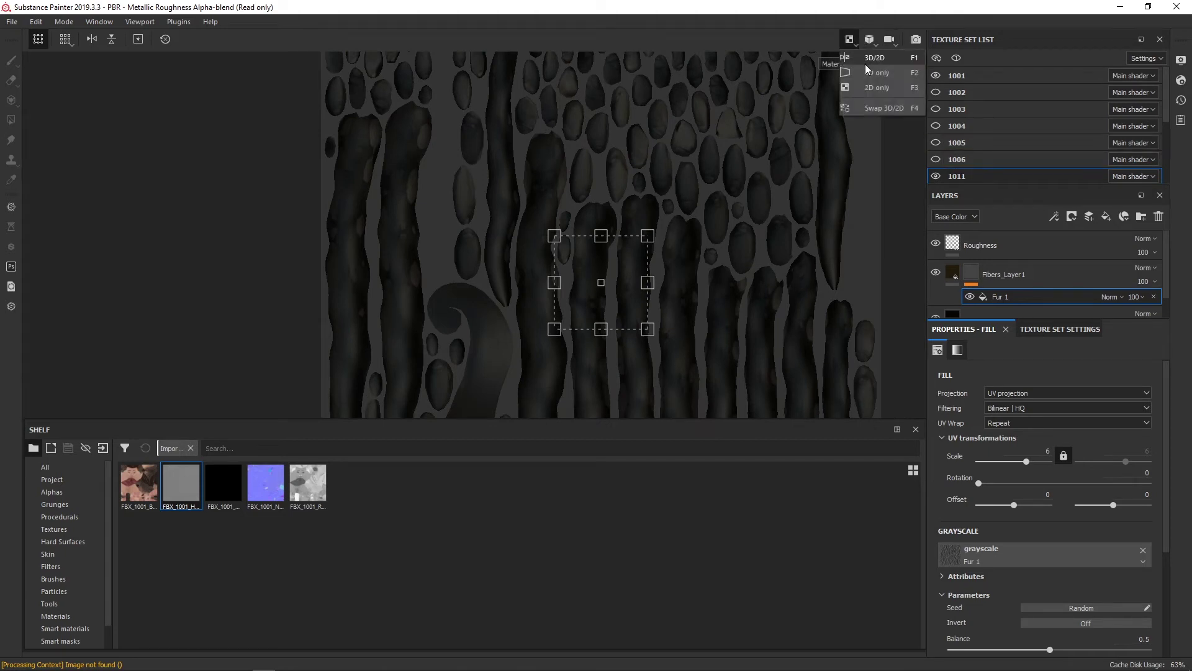
{"action": "left_click", "coordinate": [866, 79]}
{"action": "mouse_move", "coordinate": [750, 235]}
{"action": "left_mouse_down", "text": "alt"}
{"action": "mouse_move", "coordinate": [663, 54]}
{"action": "mouse_move", "coordinate": [697, 139]}
{"action": "mouse_move", "coordinate": [723, 112]}
{"action": "left_mouse_up", "text": "alt"}
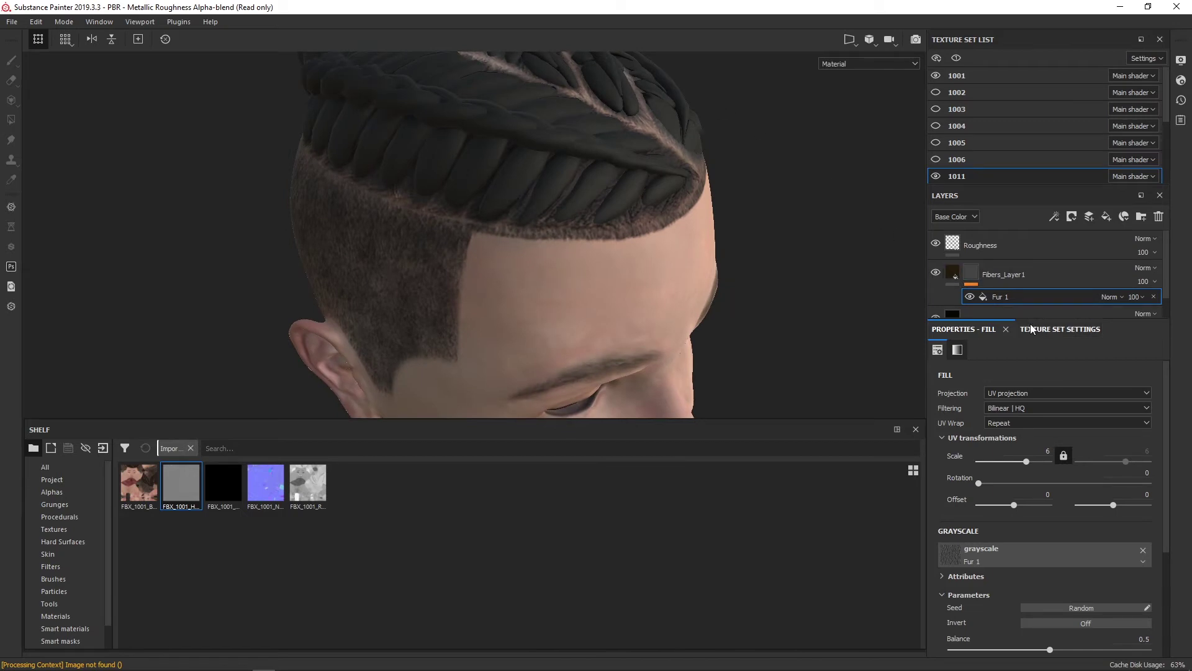
- Lighten Fibers_Layer1's base colour to a greenish brown and check the head's right side
{"action": "left_click", "coordinate": [955, 279]}
{"action": "left_click", "coordinate": [996, 634]}
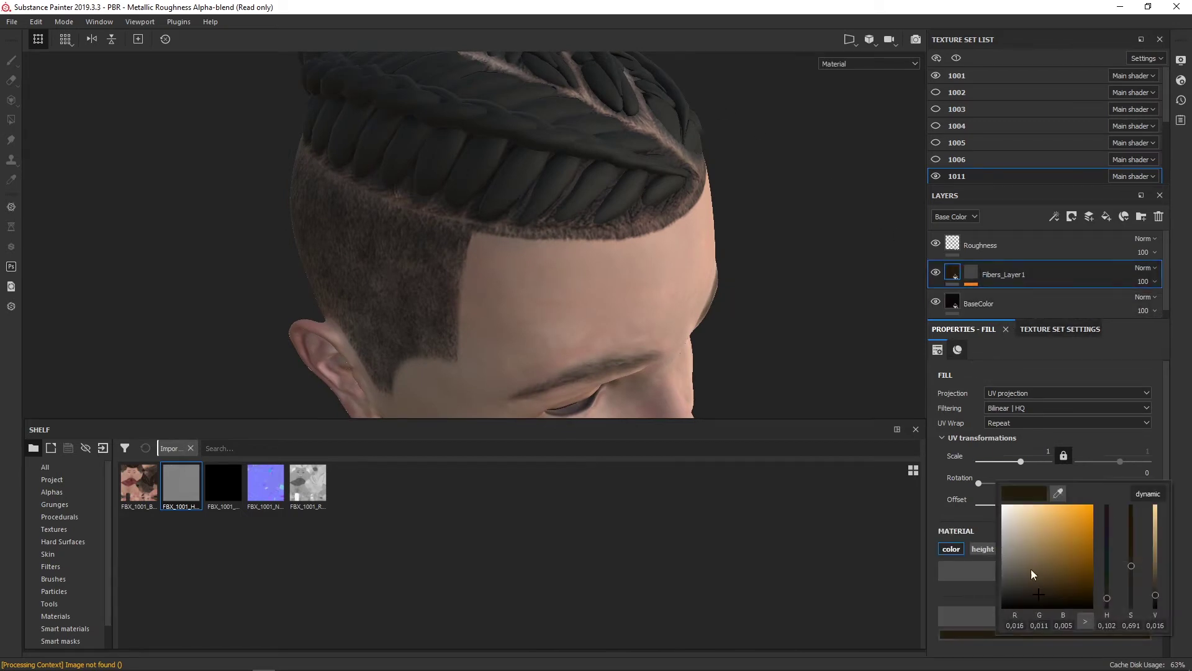
{"action": "left_click", "coordinate": [1039, 598]}
{"action": "mouse_move", "coordinate": [1038, 598]}
{"action": "left_mouse_down"}
{"action": "mouse_move", "coordinate": [1033, 561]}
{"action": "mouse_move", "coordinate": [1039, 587]}
{"action": "left_mouse_up"}
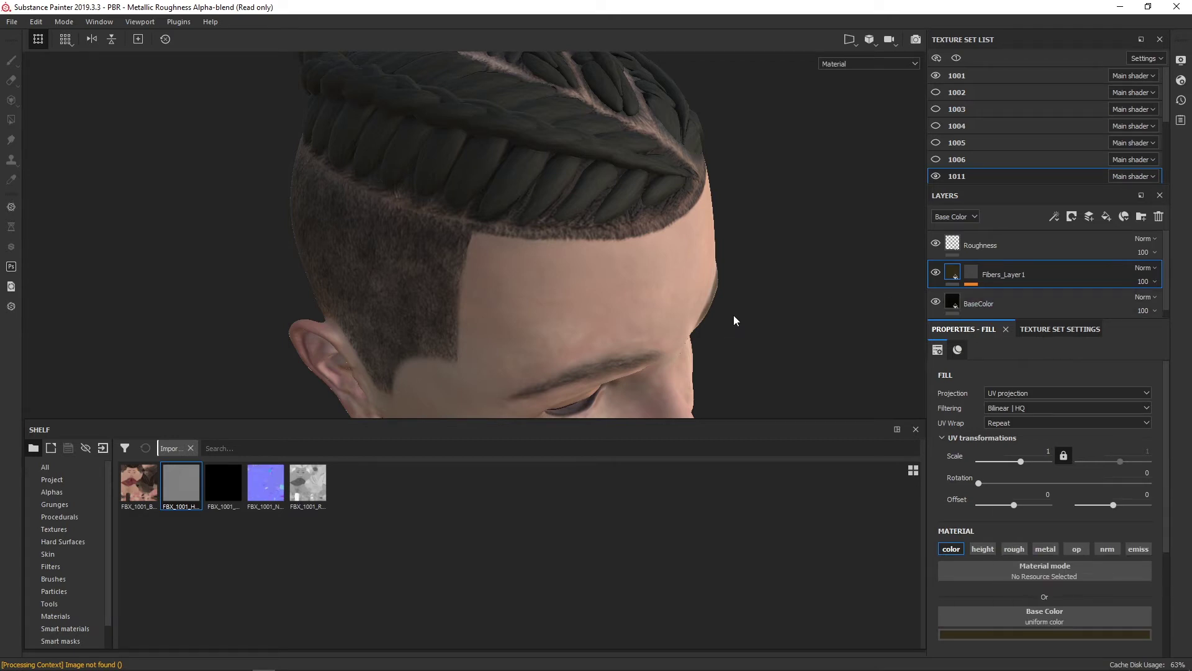
{"action": "mouse_move", "coordinate": [739, 315]}
{"action": "left_mouse_down", "text": "alt"}
{"action": "mouse_move", "coordinate": [687, 338]}
{"action": "mouse_move", "coordinate": [426, 300]}
{"action": "mouse_move", "coordinate": [370, 337]}
{"action": "mouse_move", "coordinate": [271, 314]}
{"action": "mouse_move", "coordinate": [657, 300]}
{"action": "mouse_move", "coordinate": [580, 213]}
{"action": "mouse_move", "coordinate": [745, 283]}
{"action": "left_mouse_up", "text": "alt"}
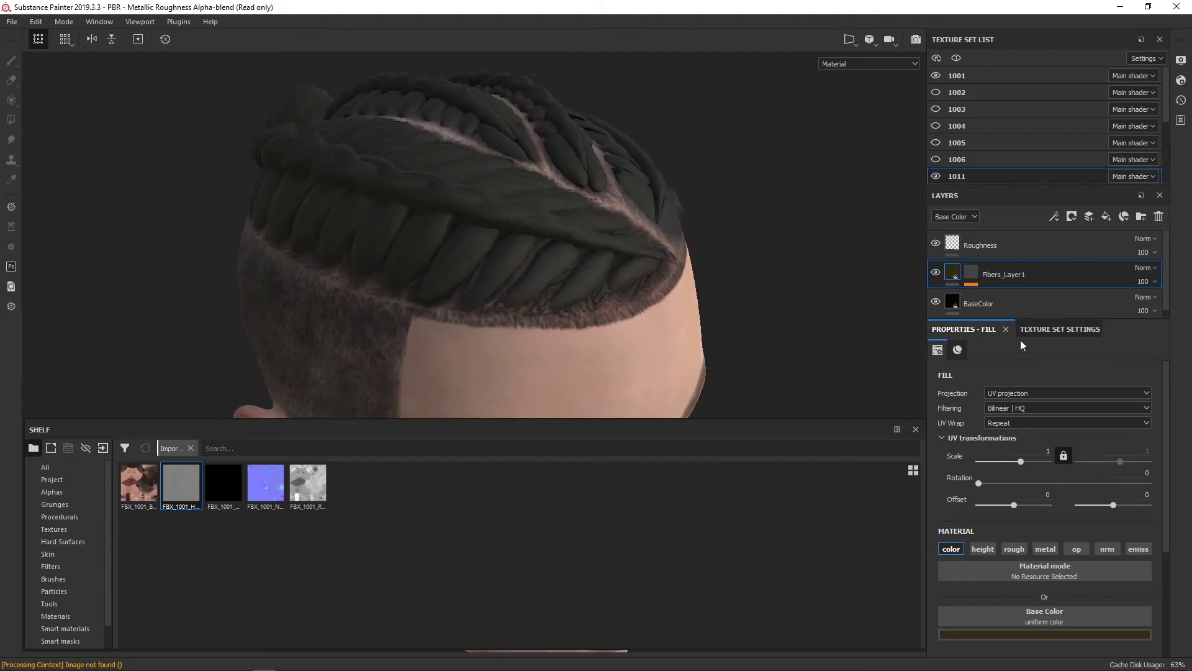
- Fine-tune the fibre colour to a saturated near-black brown and close the picker
{"action": "left_click", "coordinate": [1055, 635]}
{"action": "left_click_drag", "start_coordinate": [1060, 591], "coordinate": [1060, 598]}
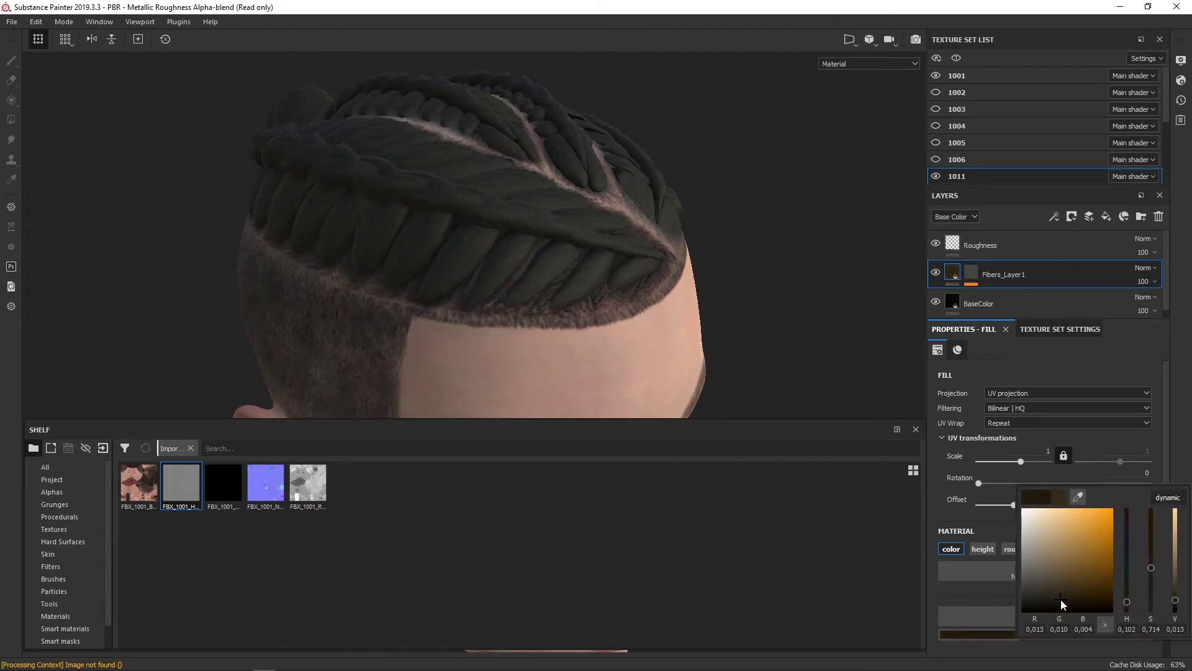
{"action": "left_click", "coordinate": [1057, 598]}
{"action": "left_click", "coordinate": [1053, 594]}
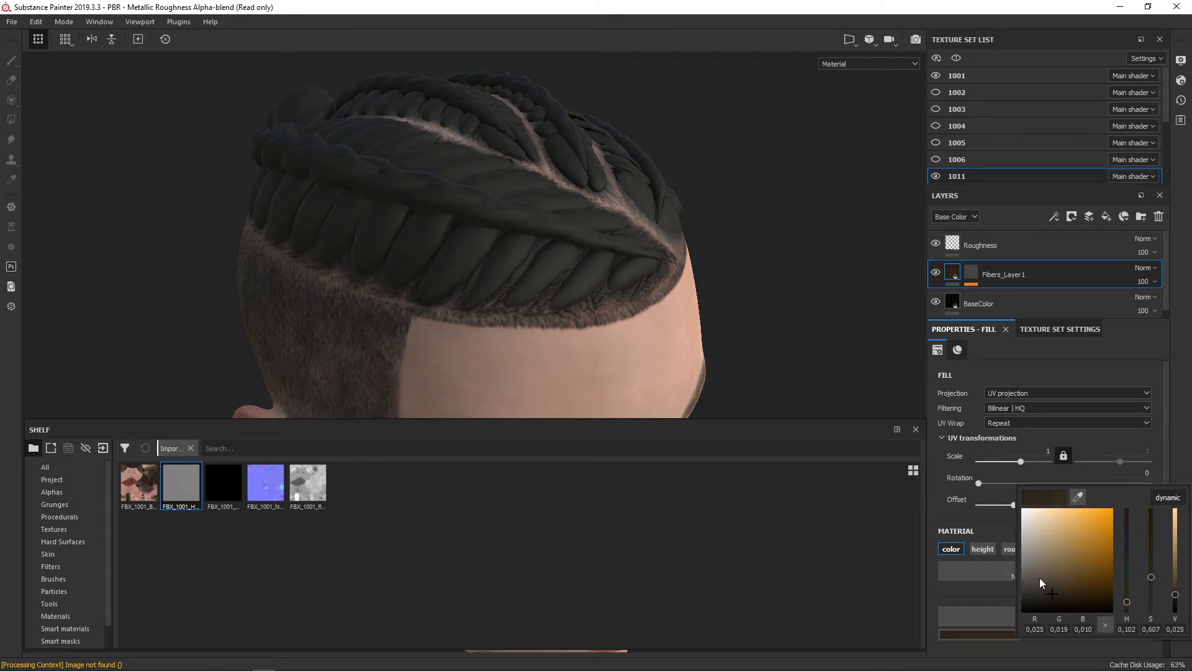
{"action": "left_click", "coordinate": [1060, 591]}
{"action": "left_click", "coordinate": [1008, 368]}
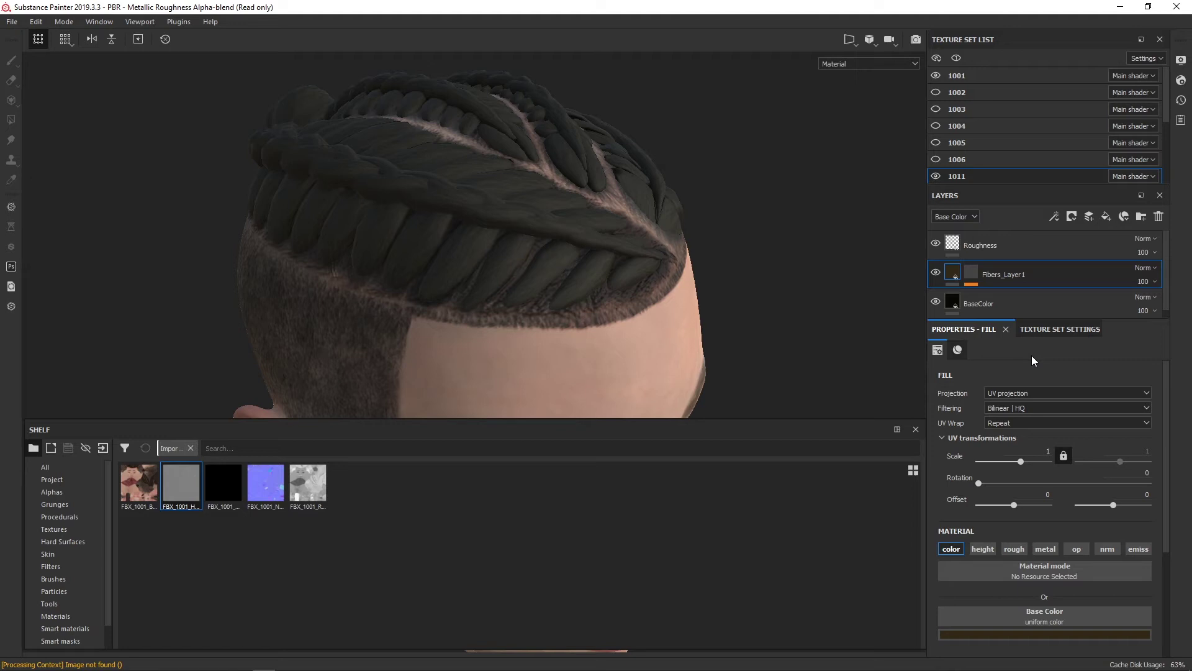
- Duplicate Fibers_Layer1 and rename the copy Fibers_Layer2
{"action": "right_click", "coordinate": [1018, 277]}
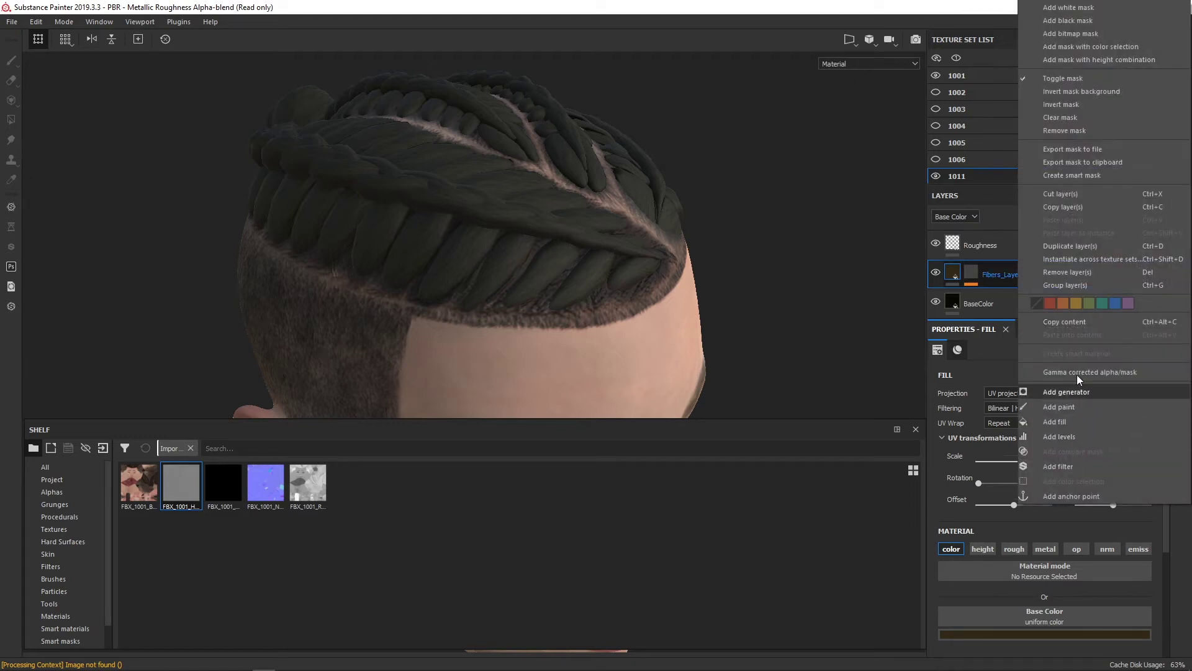
{"action": "left_click", "coordinate": [1073, 245]}
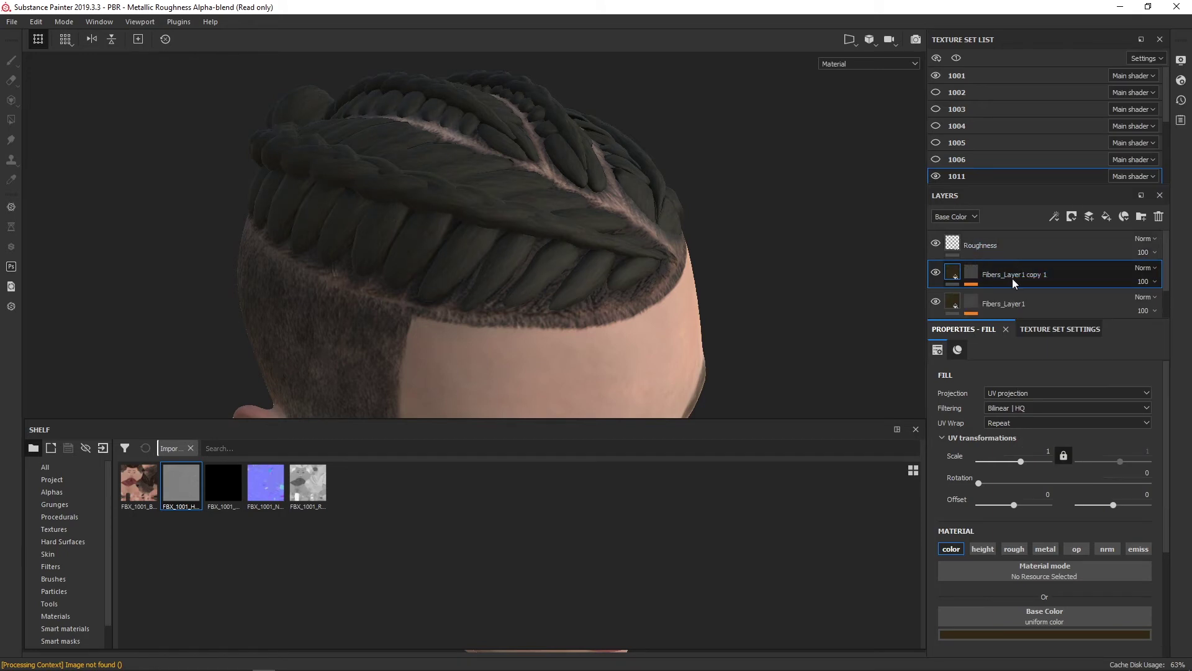
{"action": "double_click", "coordinate": [1036, 277]}
{"action": "left_click_drag", "start_coordinate": [1051, 275], "coordinate": [1026, 274]}
{"action": "key", "text": "BackSpace"}
{"action": "type", "text": "2"}
{"action": "key", "text": "Return"}
- Give Fibers_Layer2 a slightly lighter brown base colour and check the braids
{"action": "left_click", "coordinate": [957, 276]}
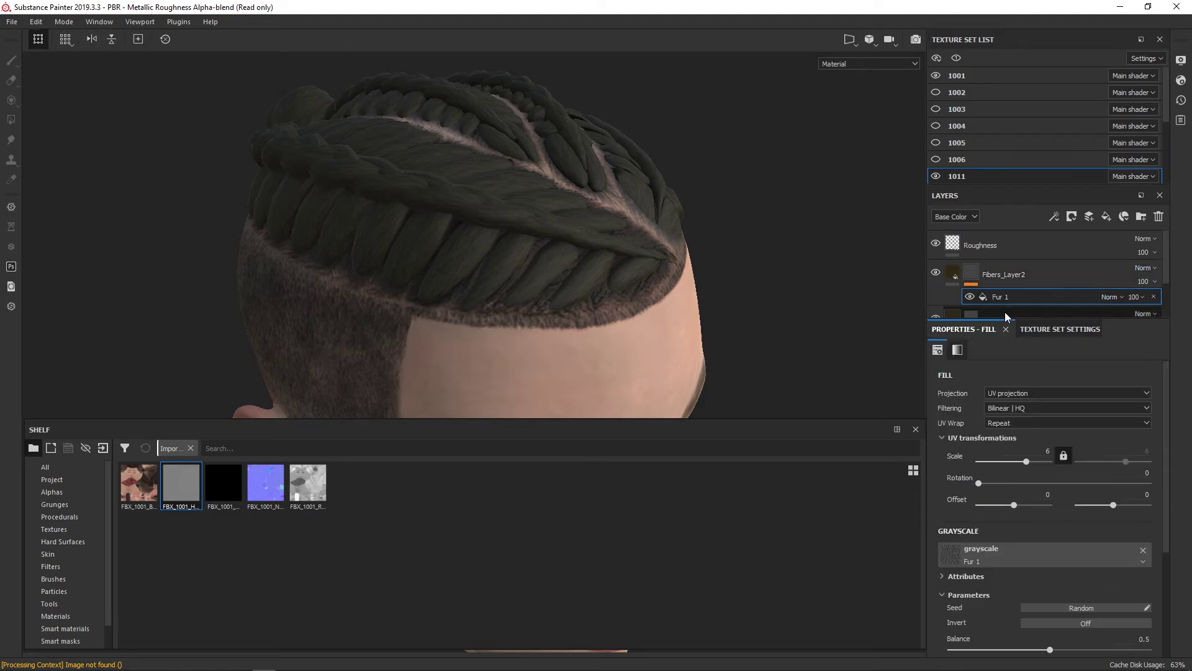
{"action": "left_click", "coordinate": [956, 274]}
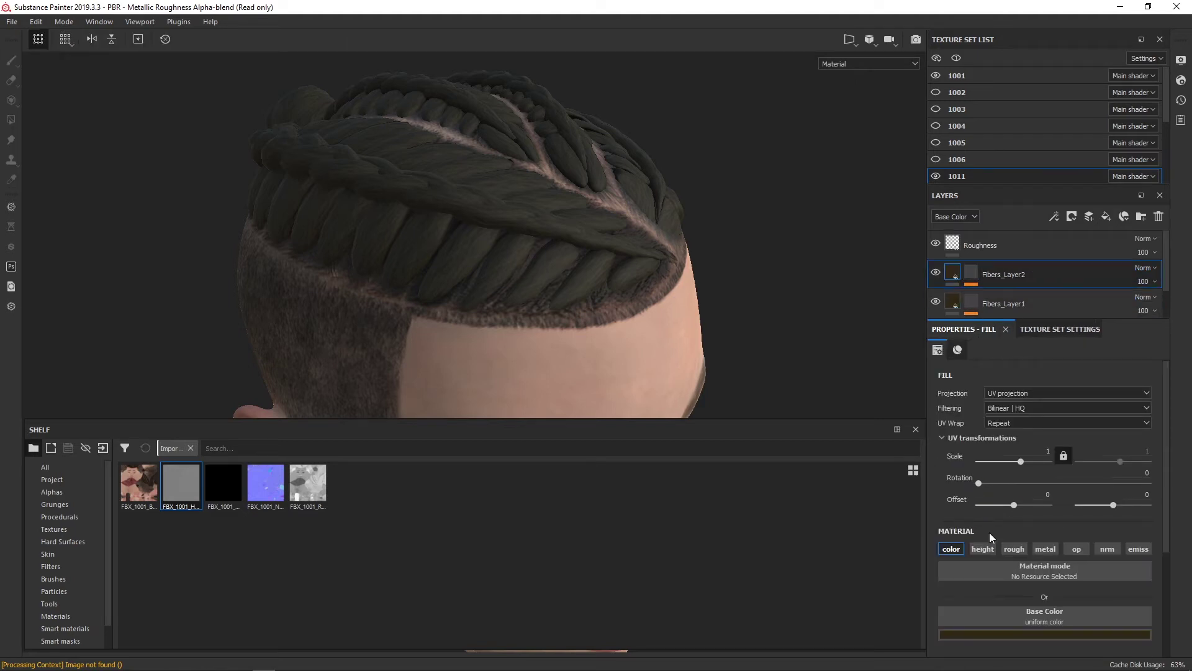
{"action": "left_click", "coordinate": [997, 633]}
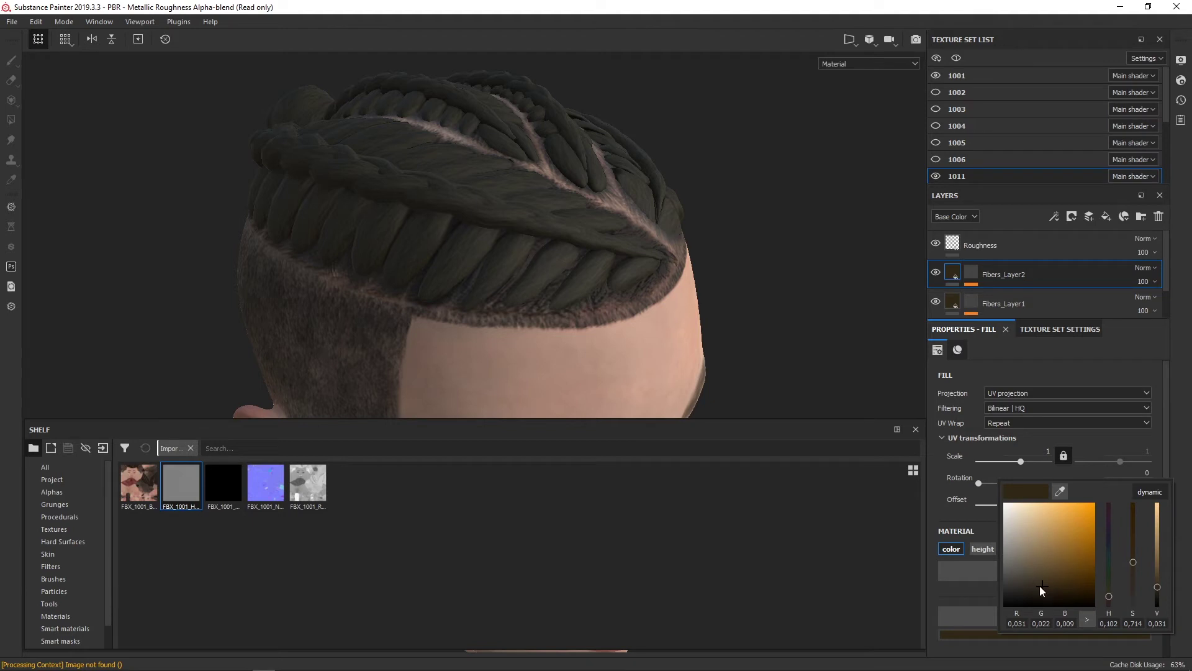
{"action": "left_click_drag", "start_coordinate": [1041, 588], "coordinate": [1034, 584]}
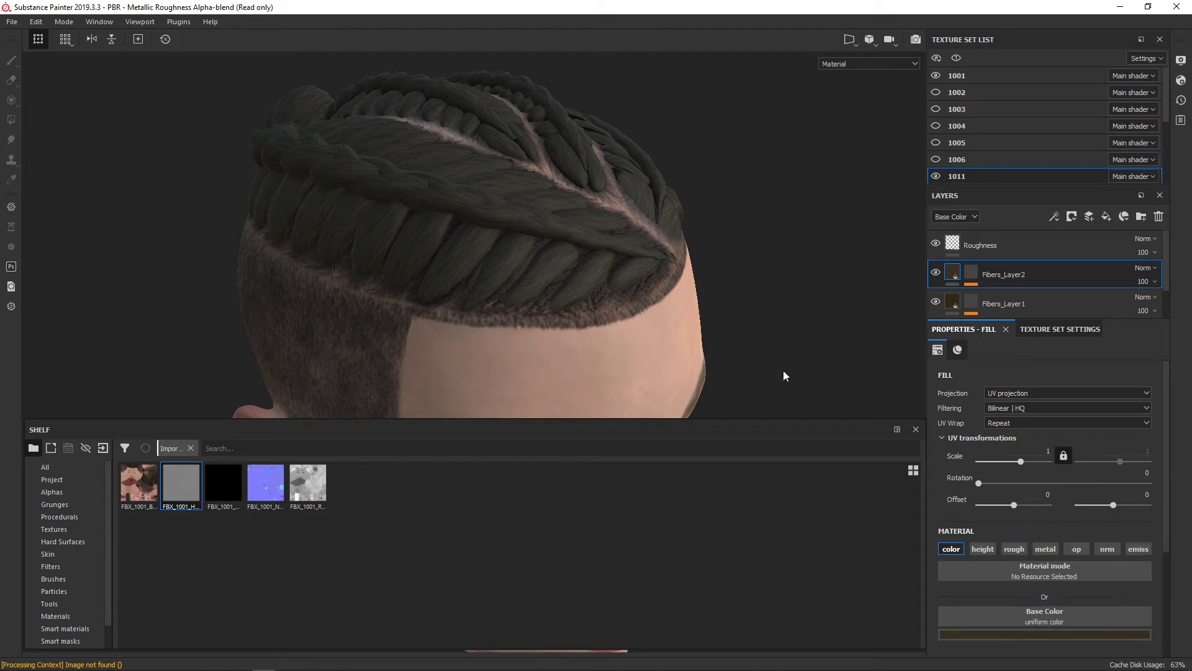
{"action": "mouse_move", "coordinate": [783, 370]}
{"action": "left_mouse_down", "text": "alt"}
{"action": "mouse_move", "coordinate": [381, 229]}
{"action": "mouse_move", "coordinate": [370, 202]}
{"action": "mouse_move", "coordinate": [400, 137]}
{"action": "mouse_move", "coordinate": [362, 133]}
{"action": "mouse_move", "coordinate": [714, 234]}
{"action": "mouse_move", "coordinate": [469, 226]}
{"action": "left_mouse_up", "text": "alt"}
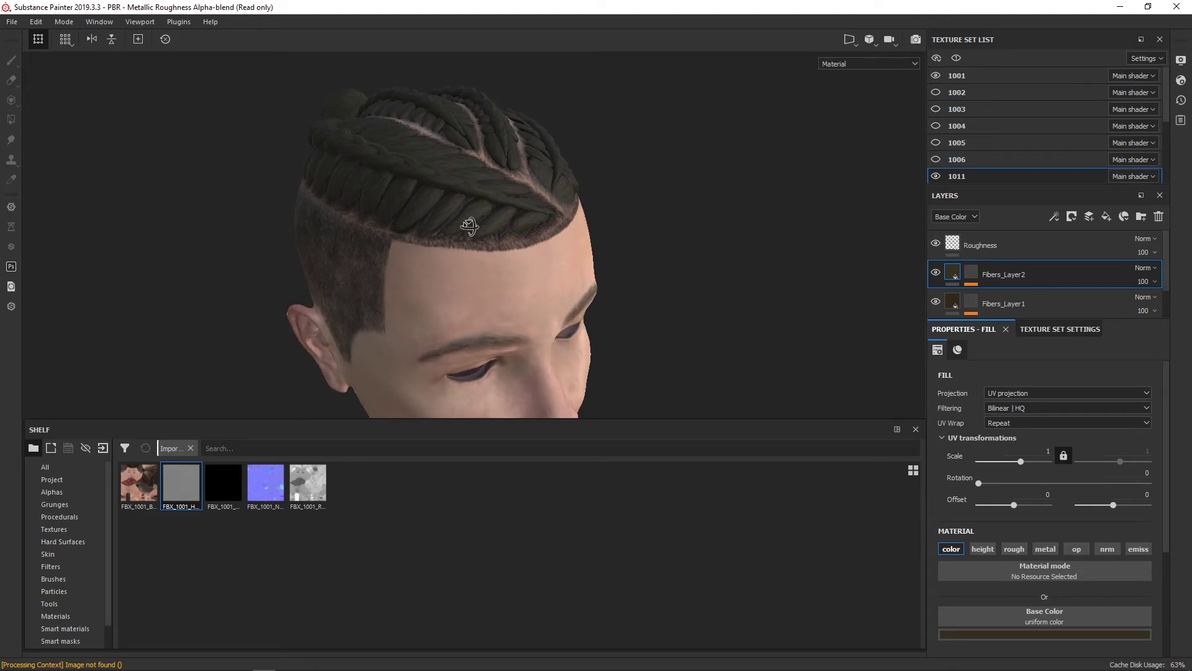
{"action": "mouse_move", "coordinate": [555, 270]}
{"action": "left_mouse_down", "text": "alt"}
{"action": "mouse_move", "coordinate": [528, 256]}
{"action": "mouse_move", "coordinate": [582, 266]}
{"action": "left_mouse_up", "text": "alt"}
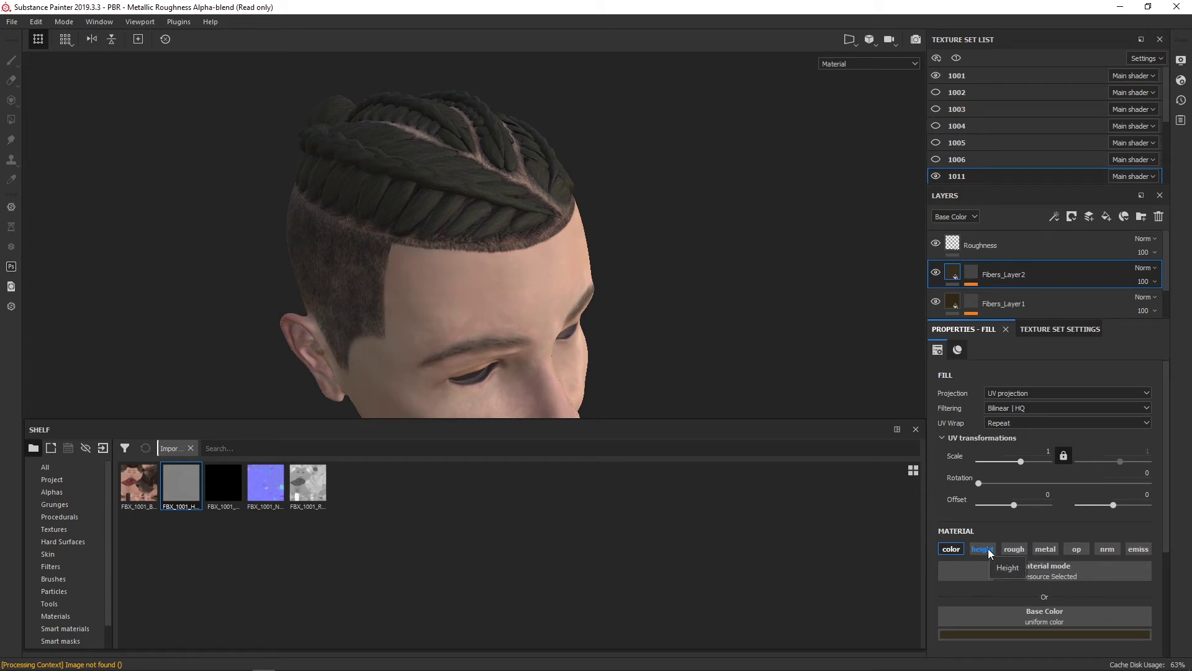
- Enable the height channel on Fibers_Layer2 and set its height to 0.2136
{"action": "left_click", "coordinate": [988, 549]}
{"action": "left_click_drag", "start_coordinate": [740, 261], "coordinate": [801, 273], "text": "alt"}
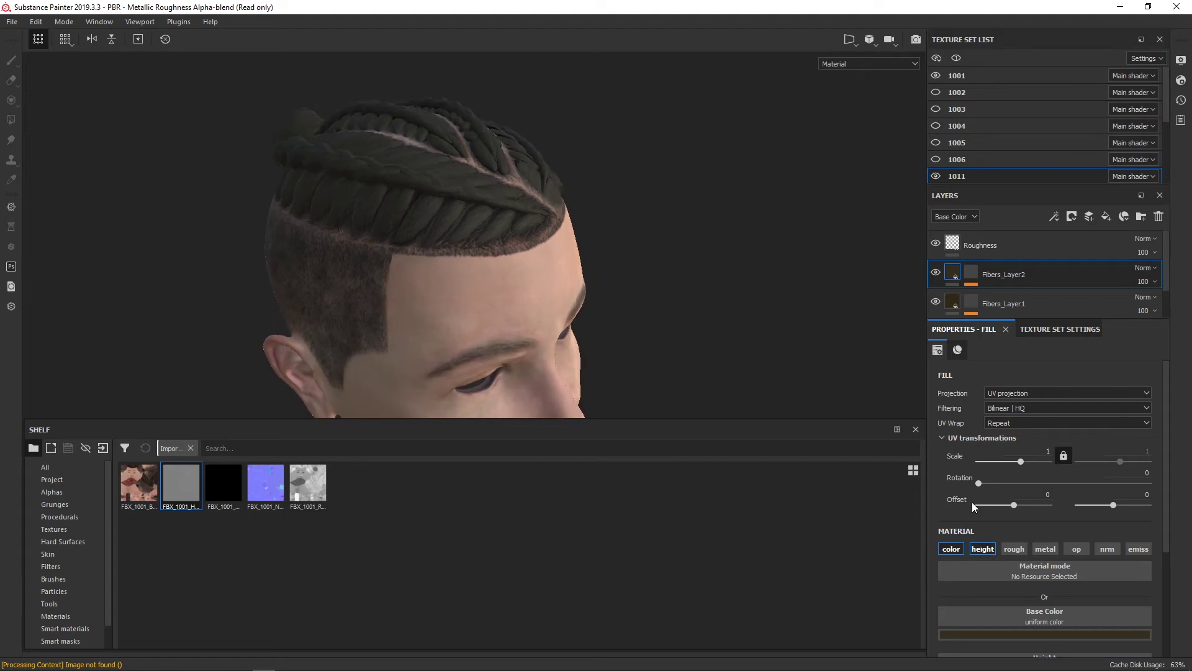
{"action": "scroll", "coordinate": [984, 516], "scroll_direction": "down", "scroll_amount": 1}
{"action": "scroll", "coordinate": [986, 514], "scroll_direction": "down", "scroll_amount": 2}
{"action": "left_click_drag", "start_coordinate": [1034, 572], "coordinate": [1063, 582]}
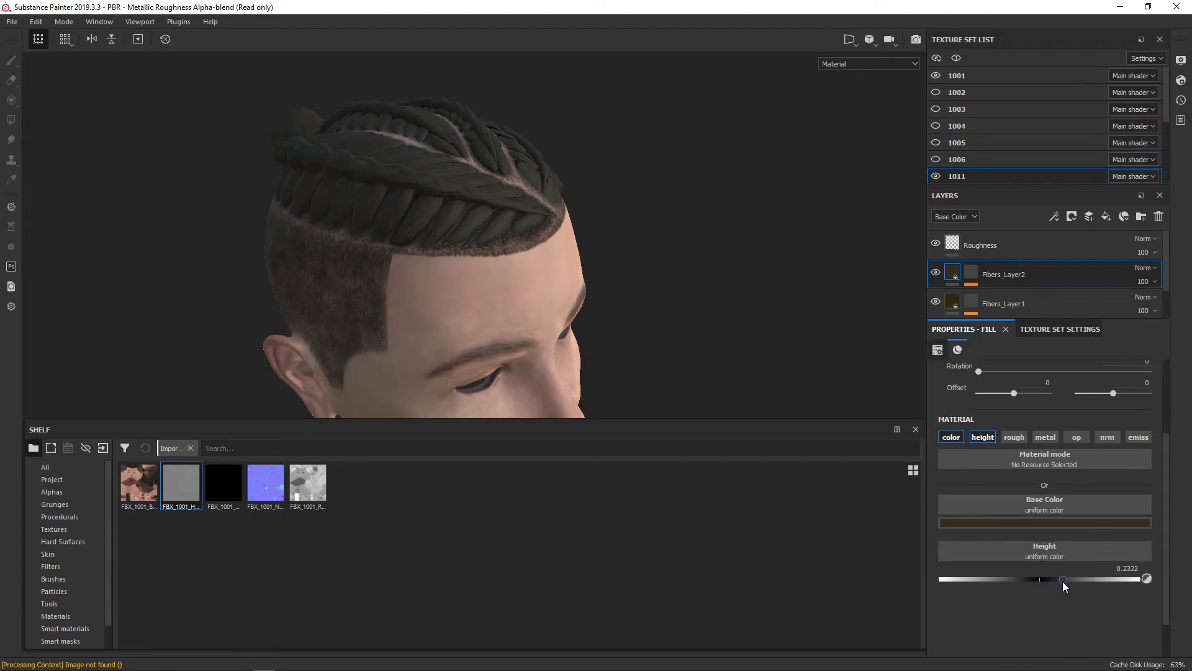
{"action": "mouse_move", "coordinate": [732, 260]}
{"action": "left_mouse_down", "text": "alt"}
{"action": "mouse_move", "coordinate": [631, 221]}
{"action": "mouse_move", "coordinate": [676, 348]}
{"action": "mouse_move", "coordinate": [689, 314]}
{"action": "mouse_move", "coordinate": [665, 311]}
{"action": "mouse_move", "coordinate": [697, 314]}
{"action": "mouse_move", "coordinate": [675, 318]}
{"action": "left_mouse_up", "text": "alt"}
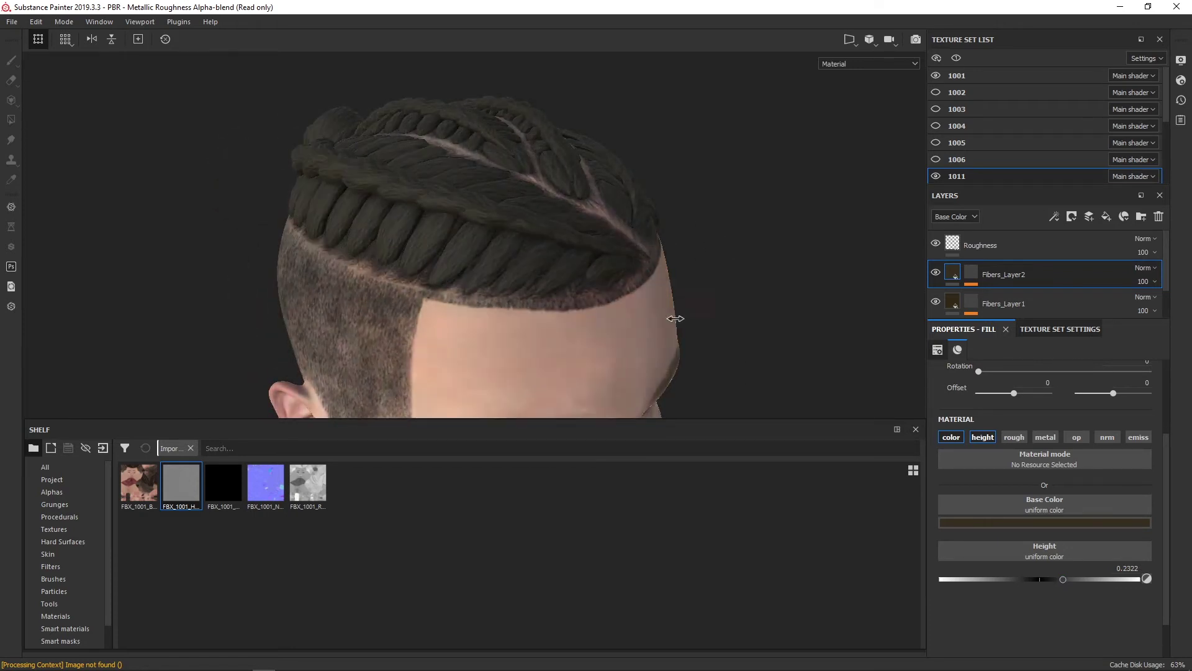
{"action": "left_click", "coordinate": [1063, 580]}
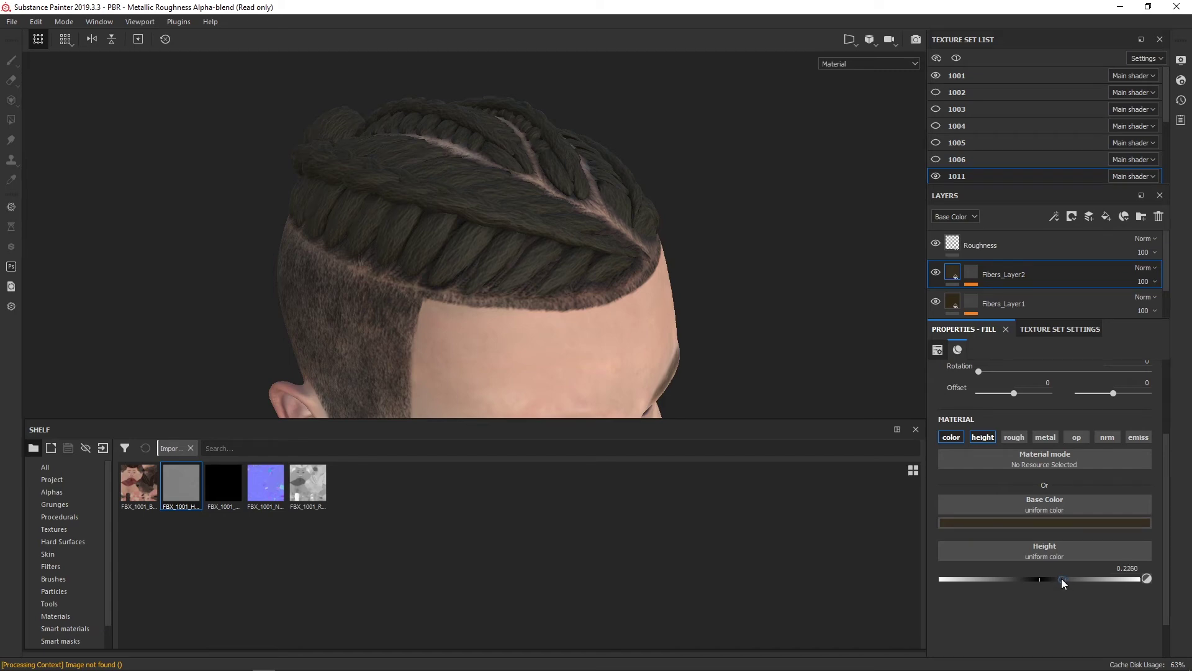
- Darken Fibers_Layer2's base colour to a near-black brown and review the braids
{"action": "left_click", "coordinate": [1044, 521]}
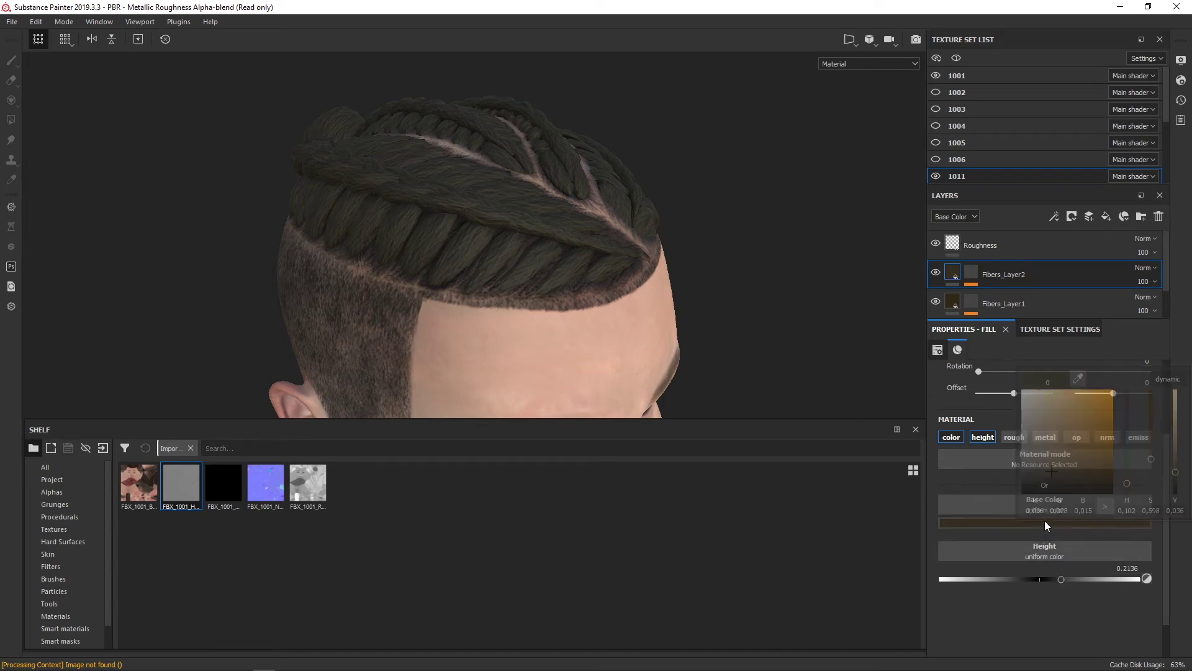
{"action": "left_click", "coordinate": [1048, 477]}
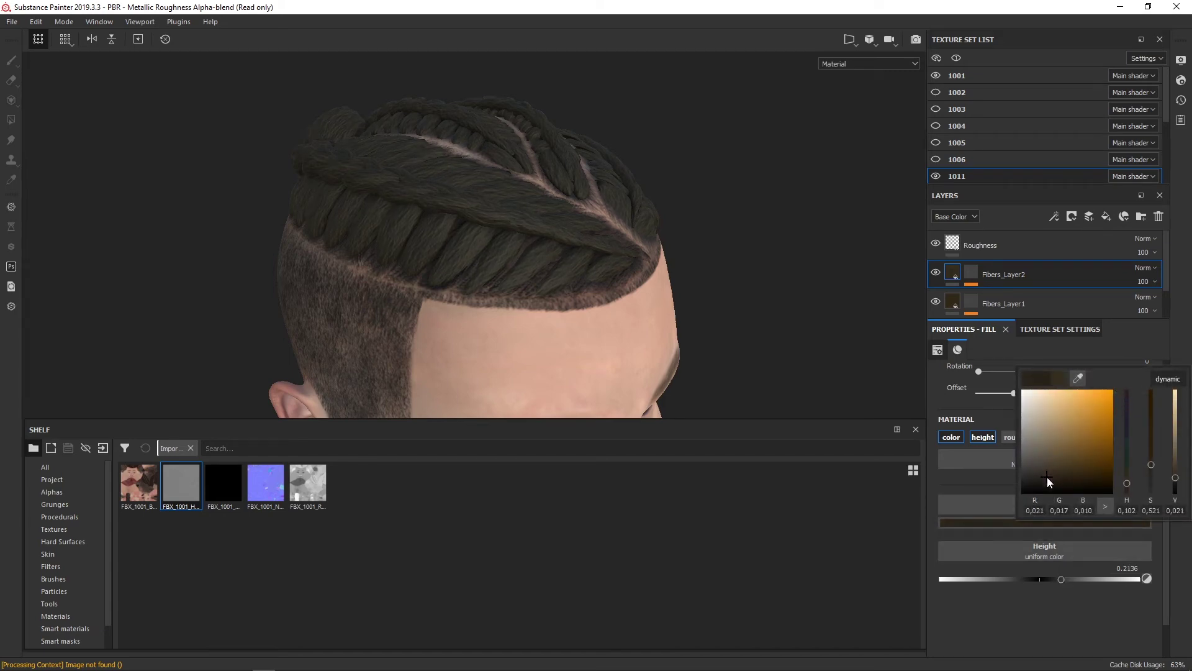
{"action": "mouse_move", "coordinate": [348, 205]}
{"action": "left_mouse_down", "text": "alt"}
{"action": "mouse_move", "coordinate": [431, 309]}
{"action": "mouse_move", "coordinate": [394, 319]}
{"action": "mouse_move", "coordinate": [305, 302]}
{"action": "left_mouse_up", "text": "alt"}
{"action": "mouse_move", "coordinate": [399, 292]}
{"action": "left_mouse_down", "text": "alt"}
{"action": "mouse_move", "coordinate": [547, 188]}
{"action": "mouse_move", "coordinate": [506, 223]}
{"action": "mouse_move", "coordinate": [426, 176]}
{"action": "mouse_move", "coordinate": [457, 138]}
{"action": "mouse_move", "coordinate": [497, 149]}
{"action": "left_mouse_up", "text": "alt"}
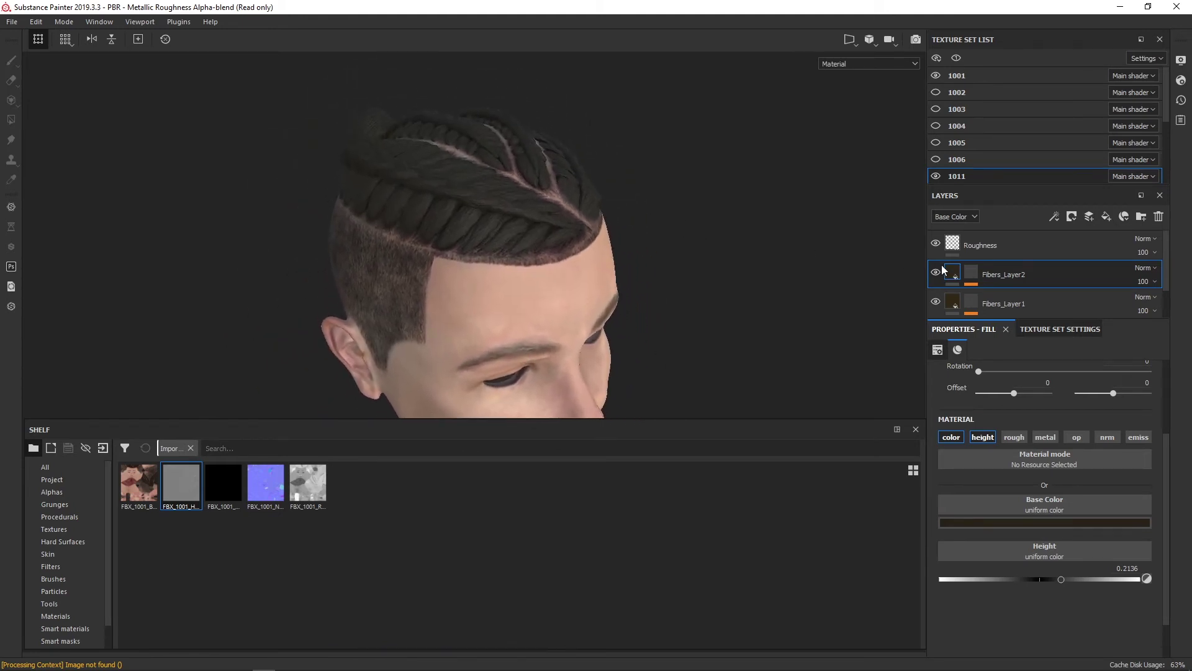
- Append _Height to the Fibers_Layer2 name, making it Fibers_Layer2_Height
{"action": "right_click", "coordinate": [1013, 277]}
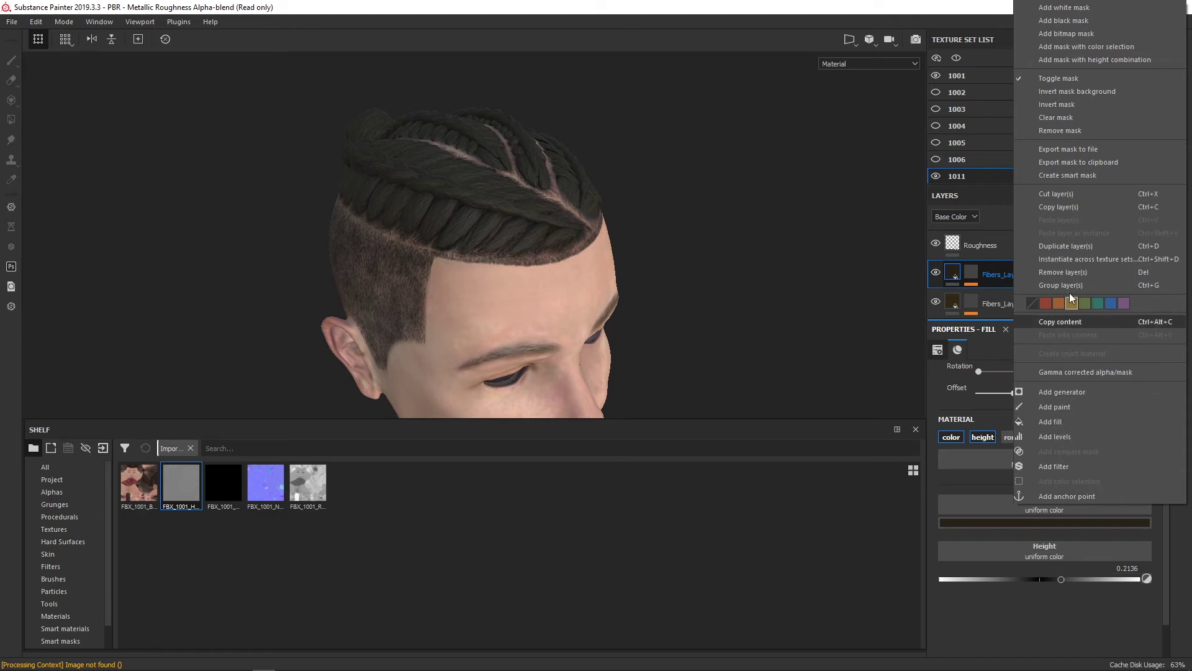
{"action": "left_click", "coordinate": [1004, 274]}
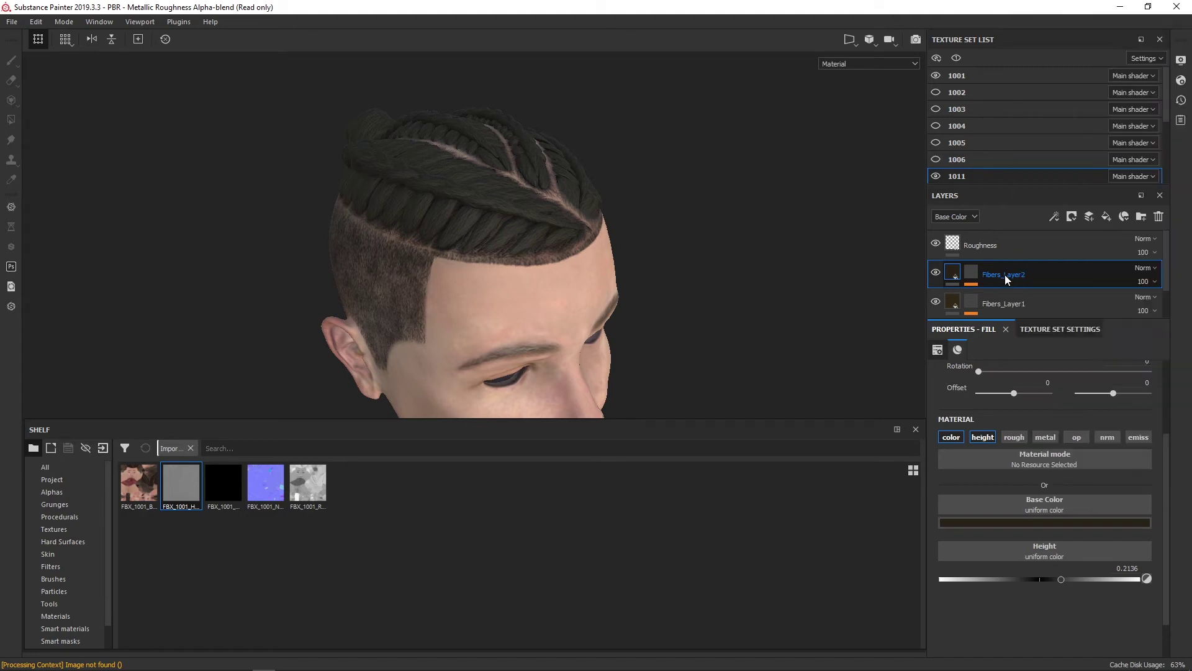
{"action": "double_click", "coordinate": [1004, 274]}
{"action": "type", "text": "eight"}
{"action": "key", "text": "Return"}
{"action": "left_click", "coordinate": [1018, 298]}
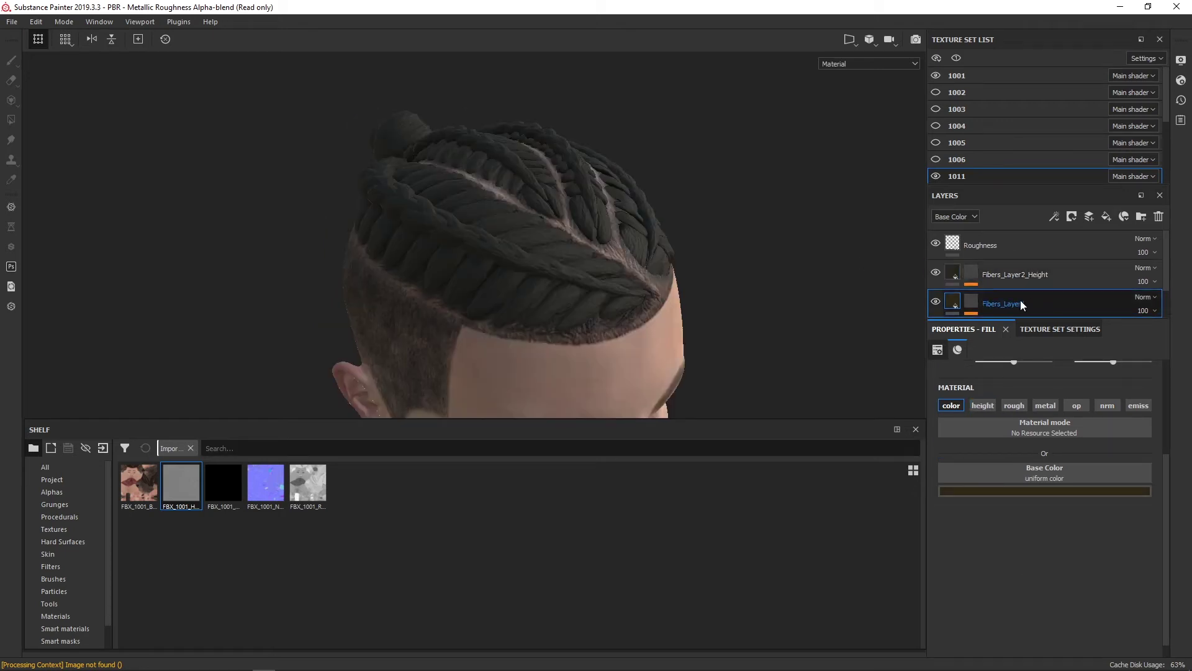
- Duplicate Fibers_Layer1, move the copy above Fibers_Layer2_Height, and name it Fibers_Layer3
{"action": "right_click", "coordinate": [1004, 305]}
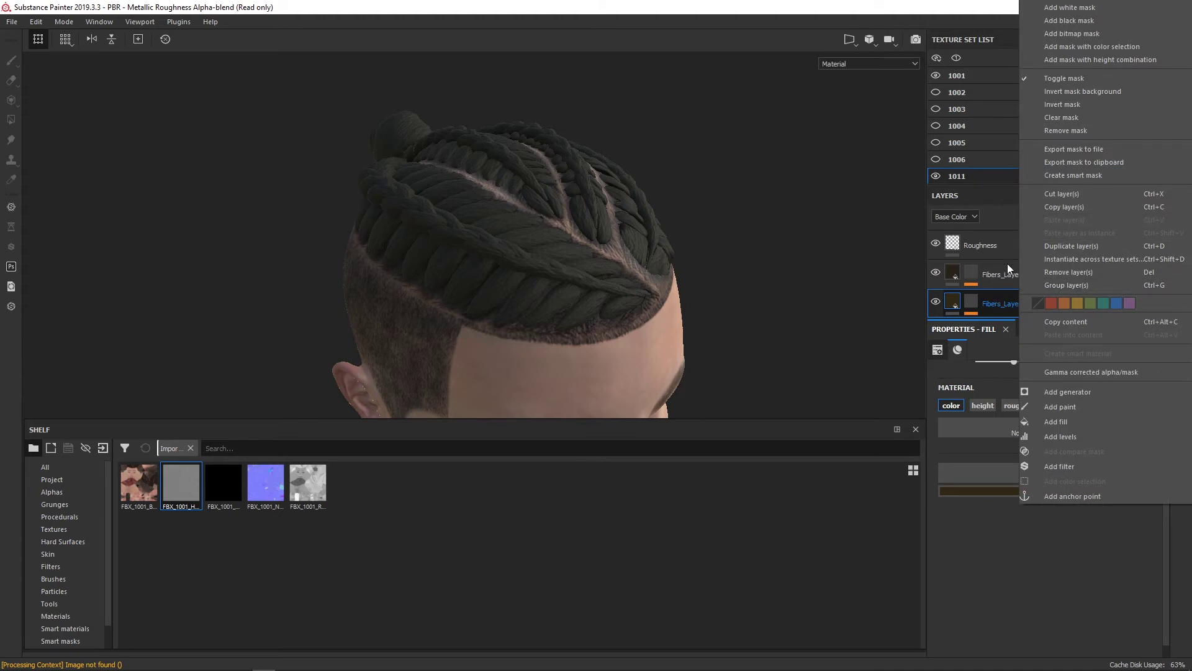
{"action": "left_click", "coordinate": [1072, 246]}
{"action": "scroll", "coordinate": [1035, 303], "scroll_direction": "down", "scroll_amount": 1}
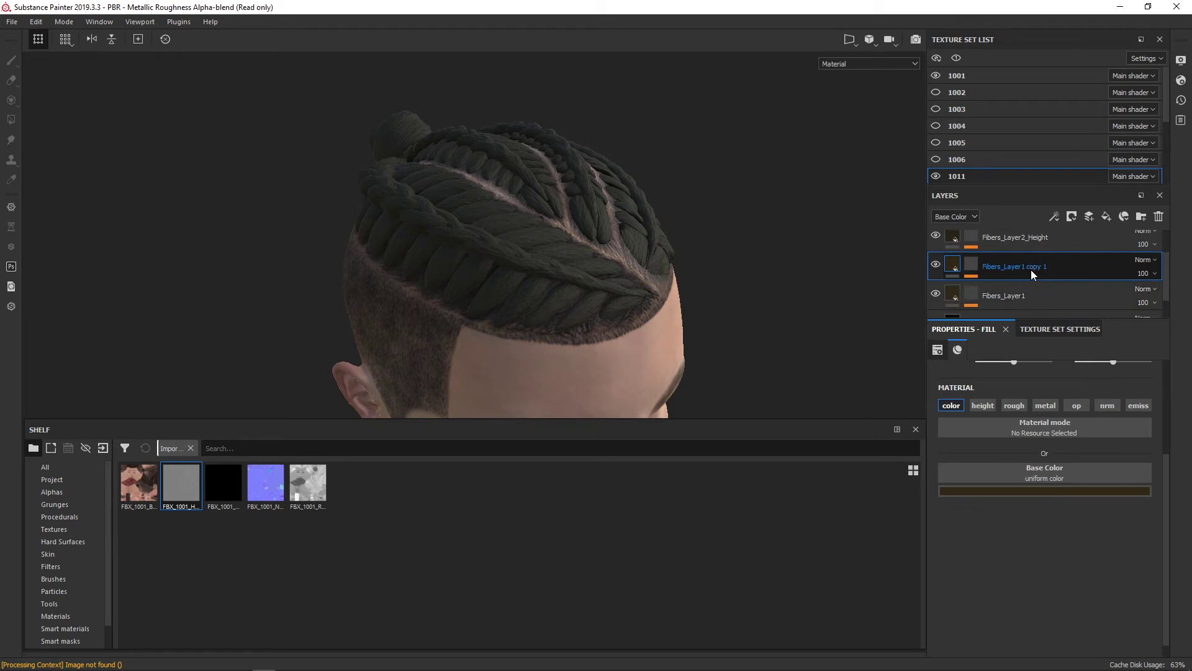
{"action": "scroll", "coordinate": [1030, 269], "scroll_direction": "up", "scroll_amount": 1}
{"action": "mouse_move", "coordinate": [1030, 284]}
{"action": "left_mouse_down"}
{"action": "mouse_move", "coordinate": [1027, 264]}
{"action": "mouse_move", "coordinate": [1025, 274]}
{"action": "left_mouse_up"}
{"action": "double_click", "coordinate": [1028, 277]}
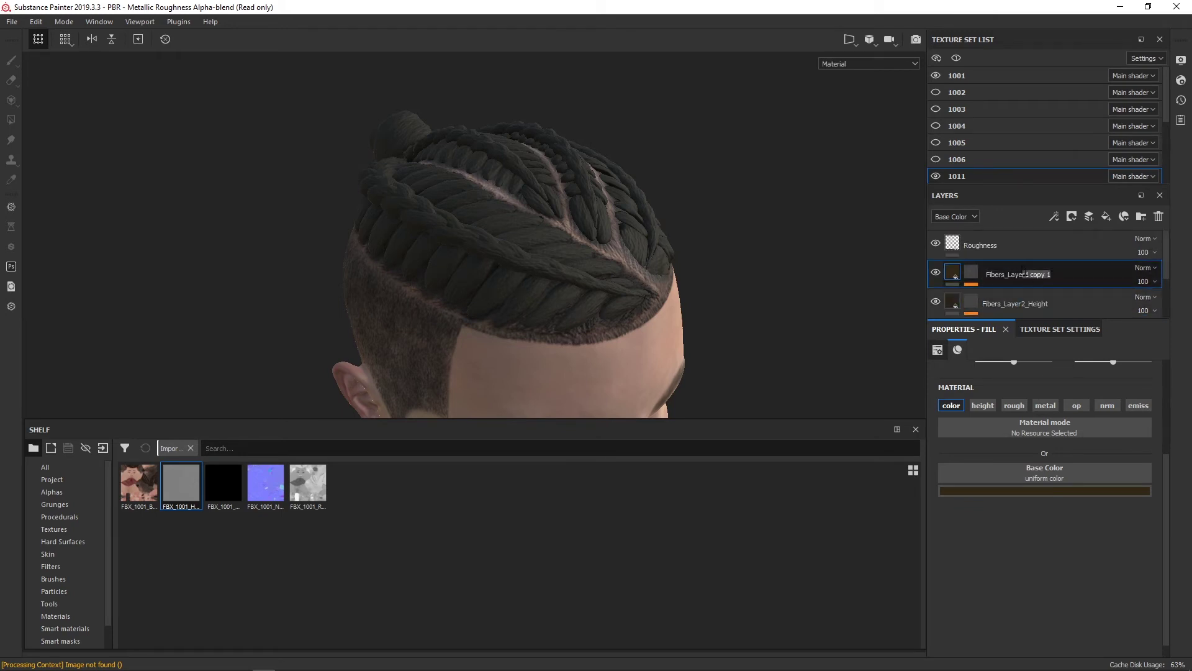
{"action": "type", "text": "3"}
{"action": "key", "text": "Return"}
- Give Fibers_Layer3 a grey, near-neutral base colour
{"action": "mouse_move", "coordinate": [745, 273]}
{"action": "left_mouse_down", "text": "alt"}
{"action": "mouse_move", "coordinate": [717, 278]}
{"action": "mouse_move", "coordinate": [730, 213]}
{"action": "mouse_move", "coordinate": [736, 226]}
{"action": "left_mouse_up", "text": "alt"}
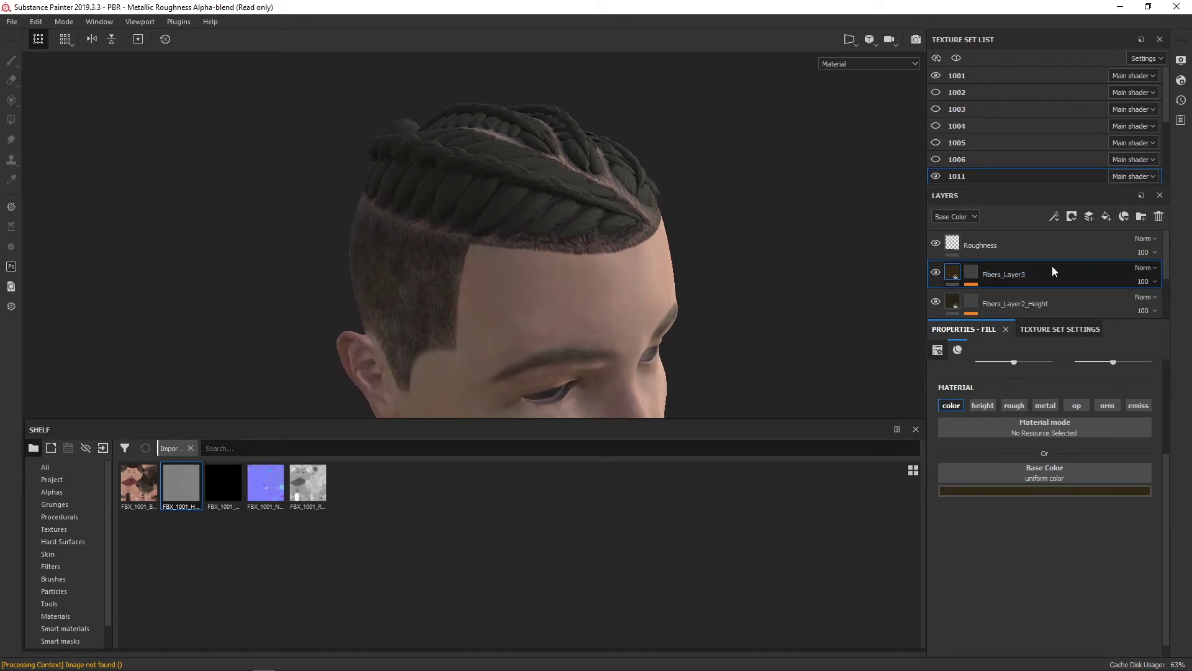
{"action": "left_click", "coordinate": [955, 276]}
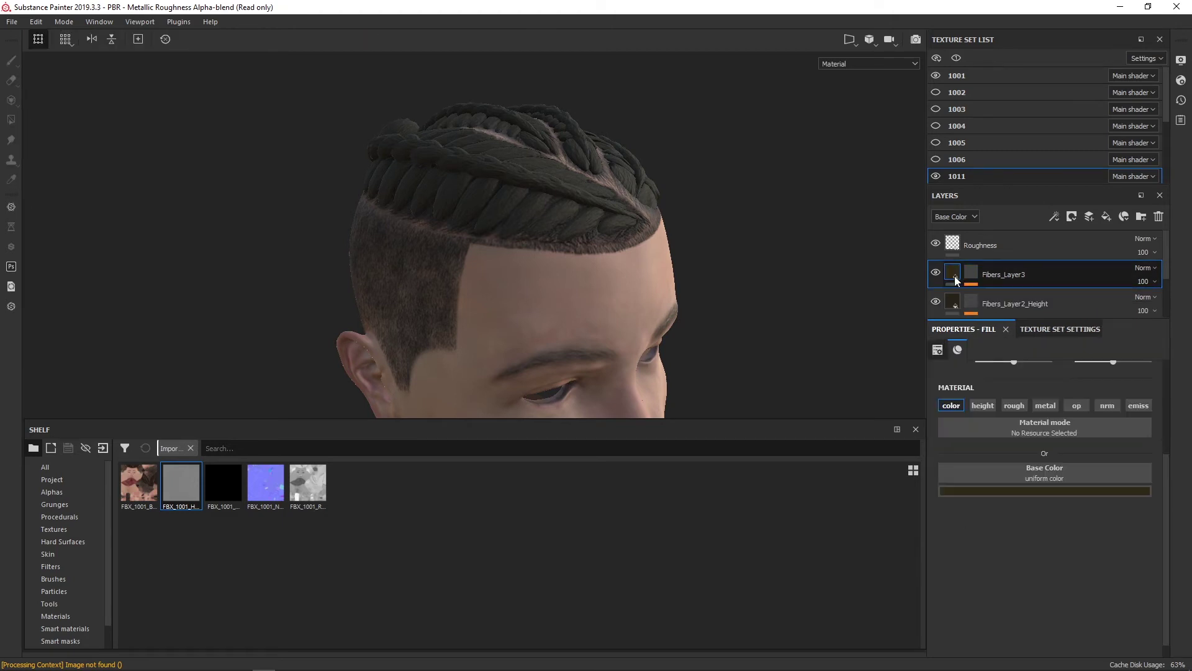
{"action": "left_click", "coordinate": [1019, 490]}
{"action": "mouse_move", "coordinate": [1060, 596]}
{"action": "left_mouse_down"}
{"action": "mouse_move", "coordinate": [1026, 590]}
{"action": "mouse_move", "coordinate": [1016, 560]}
{"action": "mouse_move", "coordinate": [1023, 612]}
{"action": "mouse_move", "coordinate": [1025, 603]}
{"action": "left_mouse_up"}
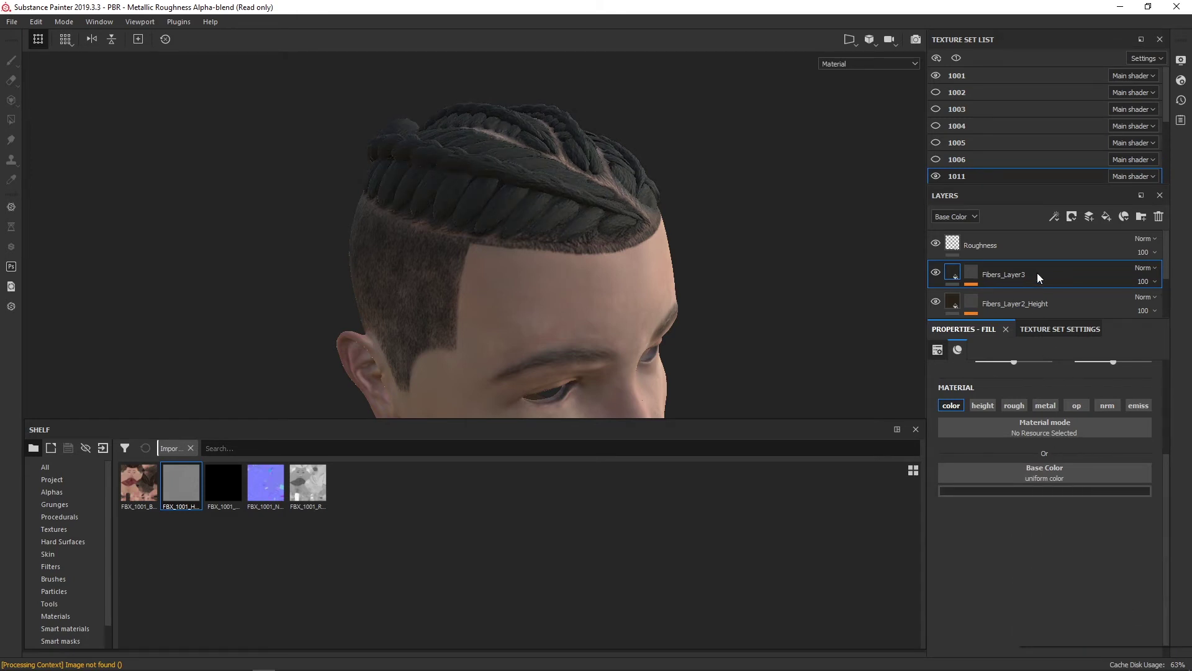
- Enable height on Fibers_Layer3 and tune it to about 0.2446 while orbiting the braids
{"action": "left_click", "coordinate": [986, 406]}
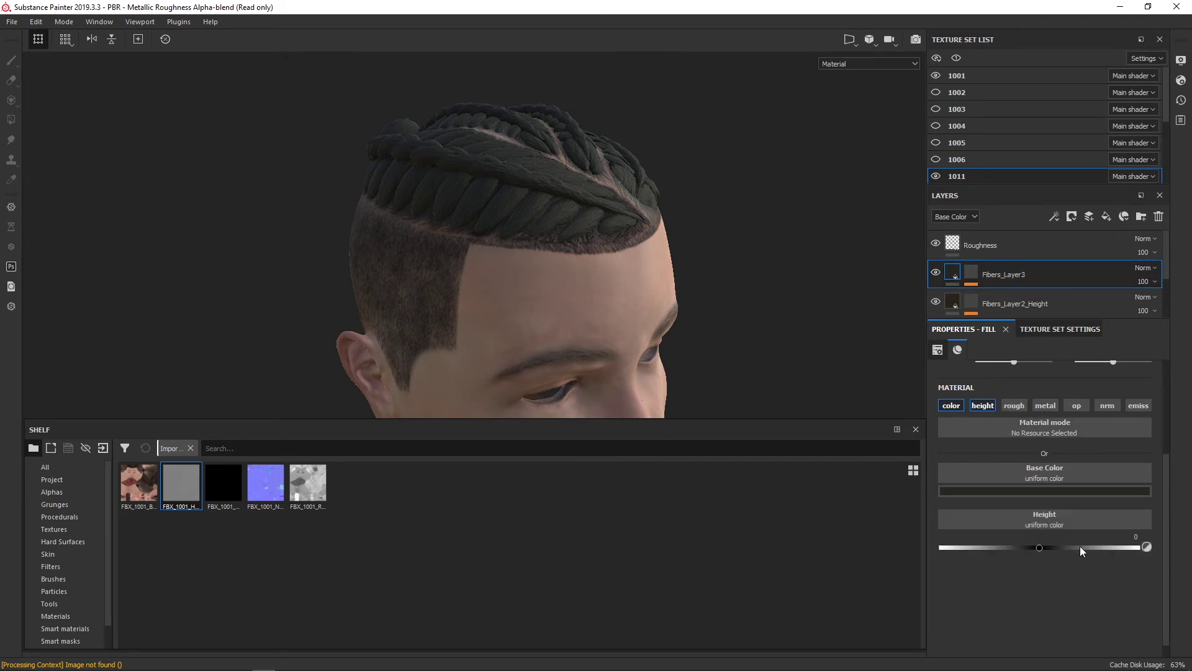
{"action": "left_click_drag", "start_coordinate": [744, 221], "coordinate": [765, 291], "text": "alt"}
{"action": "mouse_move", "coordinate": [765, 290]}
{"action": "right_mouse_down", "text": "alt"}
{"action": "mouse_move", "coordinate": [706, 270]}
{"action": "mouse_move", "coordinate": [744, 279]}
{"action": "right_mouse_up", "text": "alt"}
{"action": "mouse_move", "coordinate": [1038, 548]}
{"action": "left_mouse_down"}
{"action": "mouse_move", "coordinate": [1078, 549]}
{"action": "mouse_move", "coordinate": [1039, 547]}
{"action": "left_mouse_up"}
{"action": "mouse_move", "coordinate": [724, 234]}
{"action": "left_mouse_down", "text": "alt"}
{"action": "mouse_move", "coordinate": [487, 207]}
{"action": "mouse_move", "coordinate": [535, 225]}
{"action": "mouse_move", "coordinate": [636, 194]}
{"action": "mouse_move", "coordinate": [482, 149]}
{"action": "mouse_move", "coordinate": [394, 192]}
{"action": "left_mouse_up", "text": "alt"}
{"action": "right_click_drag", "start_coordinate": [393, 191], "coordinate": [511, 173], "text": "alt"}
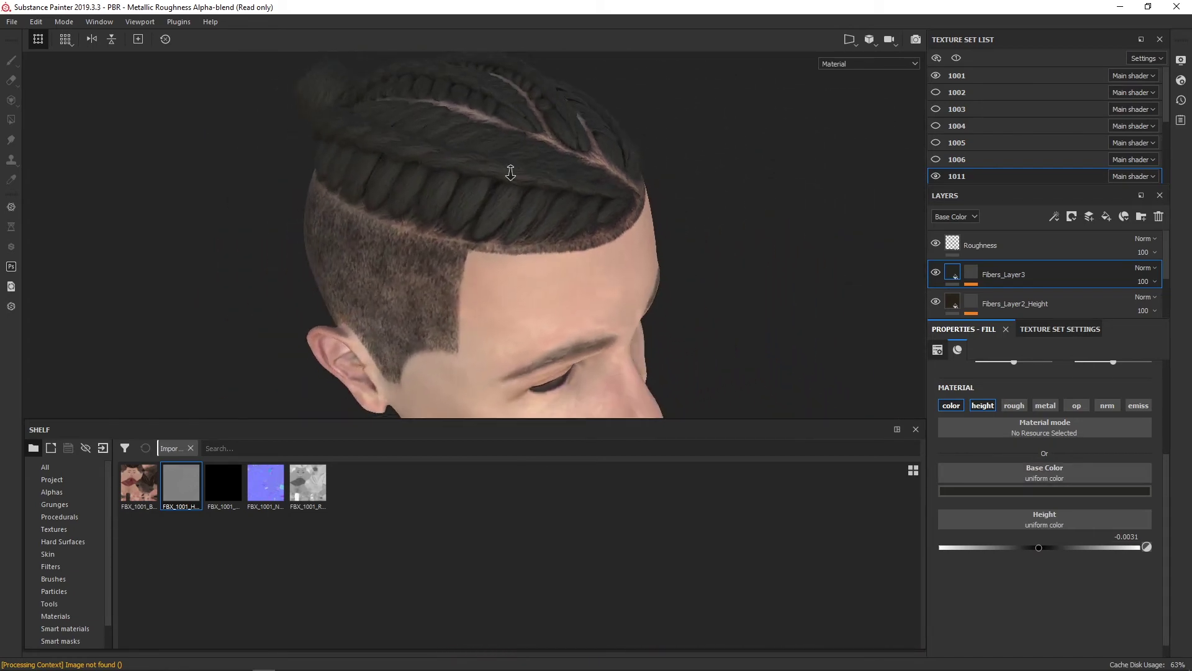
{"action": "mouse_move", "coordinate": [510, 172]}
{"action": "left_mouse_down", "text": "alt"}
{"action": "mouse_move", "coordinate": [519, 252]}
{"action": "mouse_move", "coordinate": [426, 248]}
{"action": "mouse_move", "coordinate": [389, 261]}
{"action": "mouse_move", "coordinate": [489, 255]}
{"action": "mouse_move", "coordinate": [335, 245]}
{"action": "mouse_move", "coordinate": [402, 226]}
{"action": "left_mouse_up", "text": "alt"}
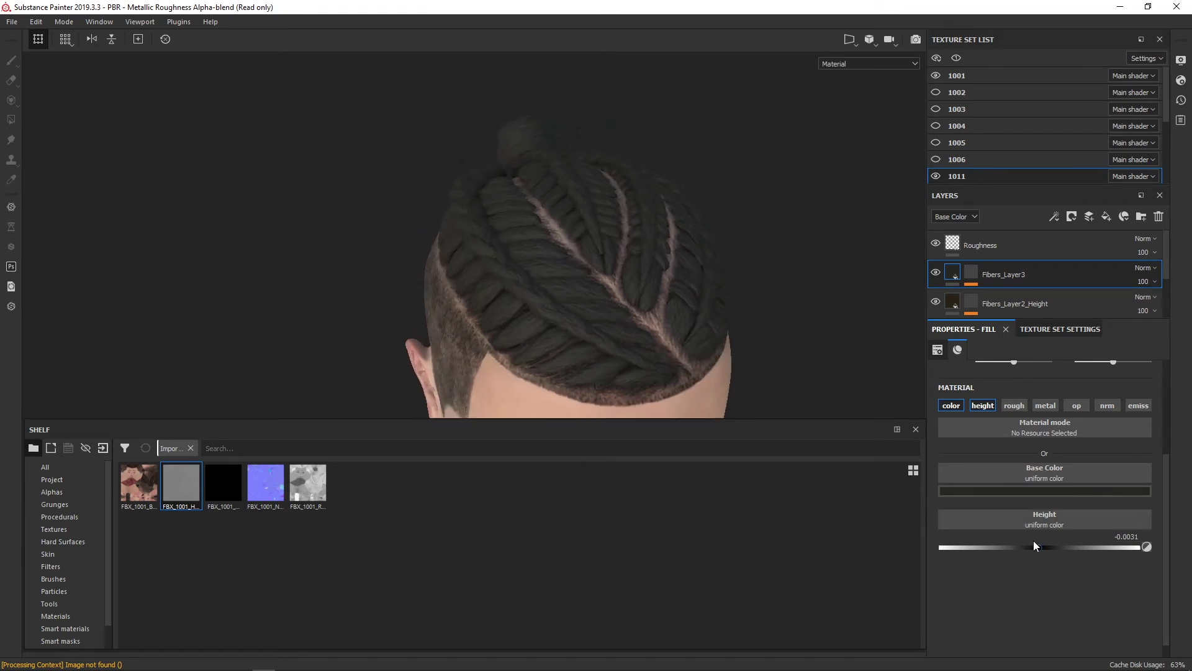
{"action": "mouse_move", "coordinate": [1041, 547]}
{"action": "left_mouse_down"}
{"action": "mouse_move", "coordinate": [1057, 549]}
{"action": "mouse_move", "coordinate": [989, 535]}
{"action": "mouse_move", "coordinate": [1015, 535]}
{"action": "mouse_move", "coordinate": [988, 536]}
{"action": "mouse_move", "coordinate": [1001, 538]}
{"action": "left_mouse_up"}
{"action": "mouse_move", "coordinate": [751, 268]}
{"action": "left_mouse_down", "text": "alt"}
{"action": "mouse_move", "coordinate": [758, 192]}
{"action": "mouse_move", "coordinate": [745, 202]}
{"action": "mouse_move", "coordinate": [797, 271]}
{"action": "mouse_move", "coordinate": [418, 269]}
{"action": "mouse_move", "coordinate": [450, 292]}
{"action": "mouse_move", "coordinate": [475, 132]}
{"action": "mouse_move", "coordinate": [631, 175]}
{"action": "mouse_move", "coordinate": [762, 190]}
{"action": "left_mouse_up", "text": "alt"}
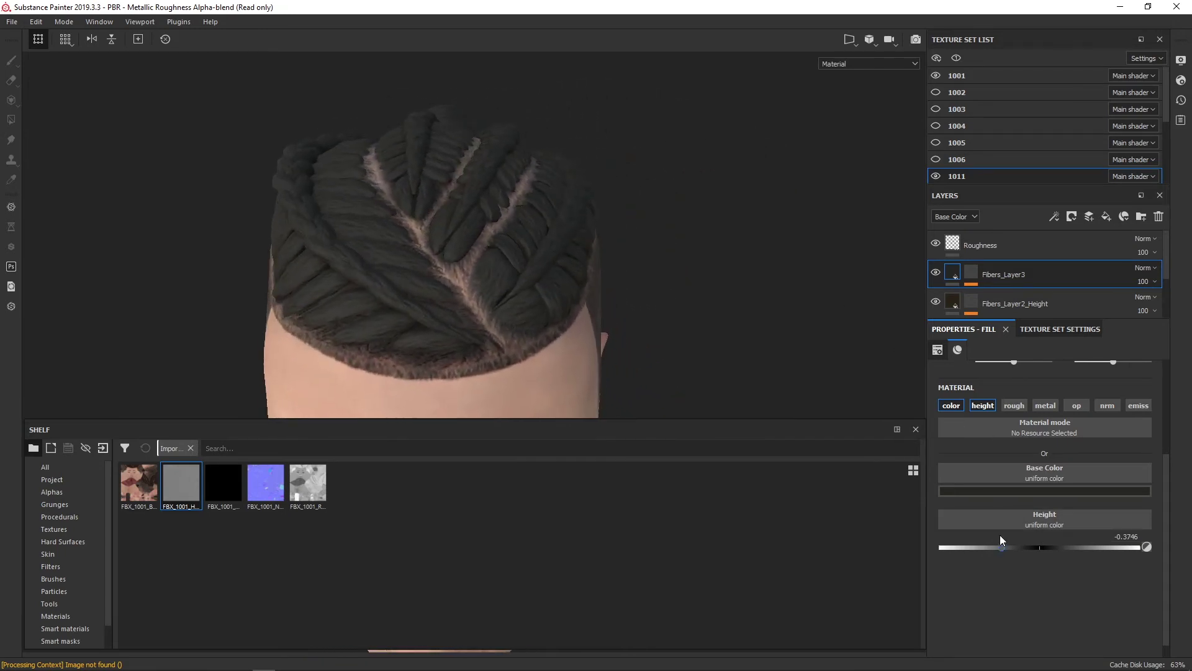
{"action": "mouse_move", "coordinate": [999, 535]}
{"action": "left_mouse_down"}
{"action": "mouse_move", "coordinate": [1011, 549]}
{"action": "mouse_move", "coordinate": [1065, 553]}
{"action": "mouse_move", "coordinate": [991, 549]}
{"action": "mouse_move", "coordinate": [1055, 546]}
{"action": "mouse_move", "coordinate": [1045, 546]}
{"action": "left_mouse_up"}
- Set texture set 1011's resolution to 2048 in Texture Set Settings
{"action": "left_click", "coordinate": [1045, 328]}
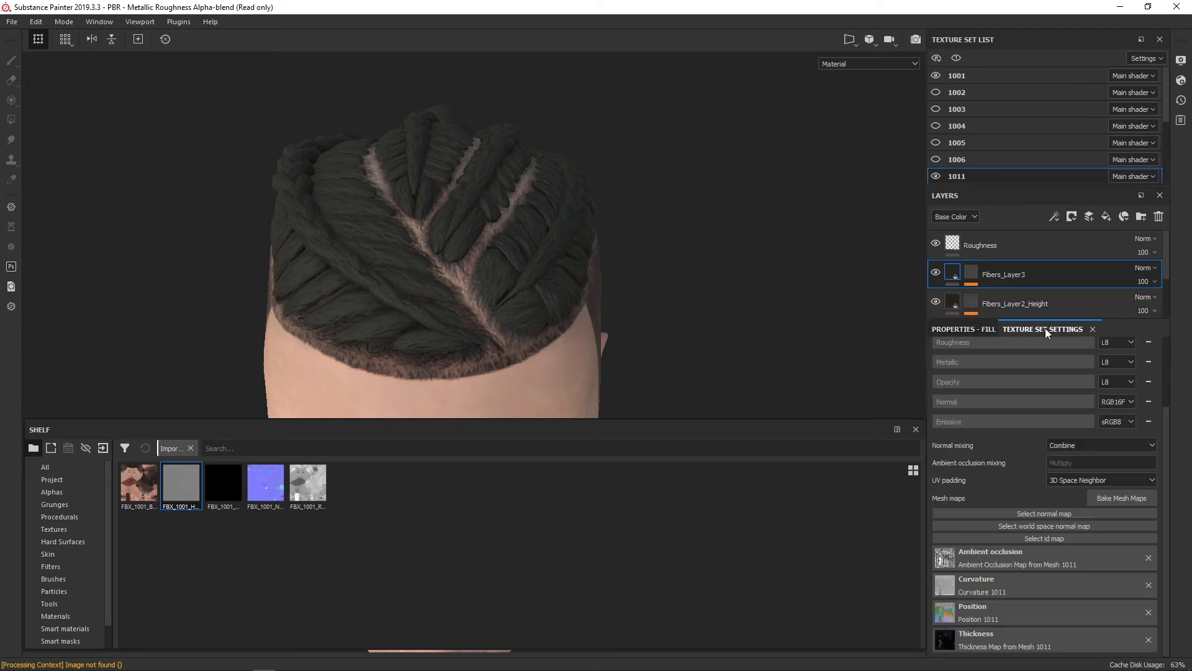
{"action": "scroll", "coordinate": [1006, 386], "scroll_direction": "up", "scroll_amount": 2}
{"action": "left_click", "coordinate": [994, 351]}
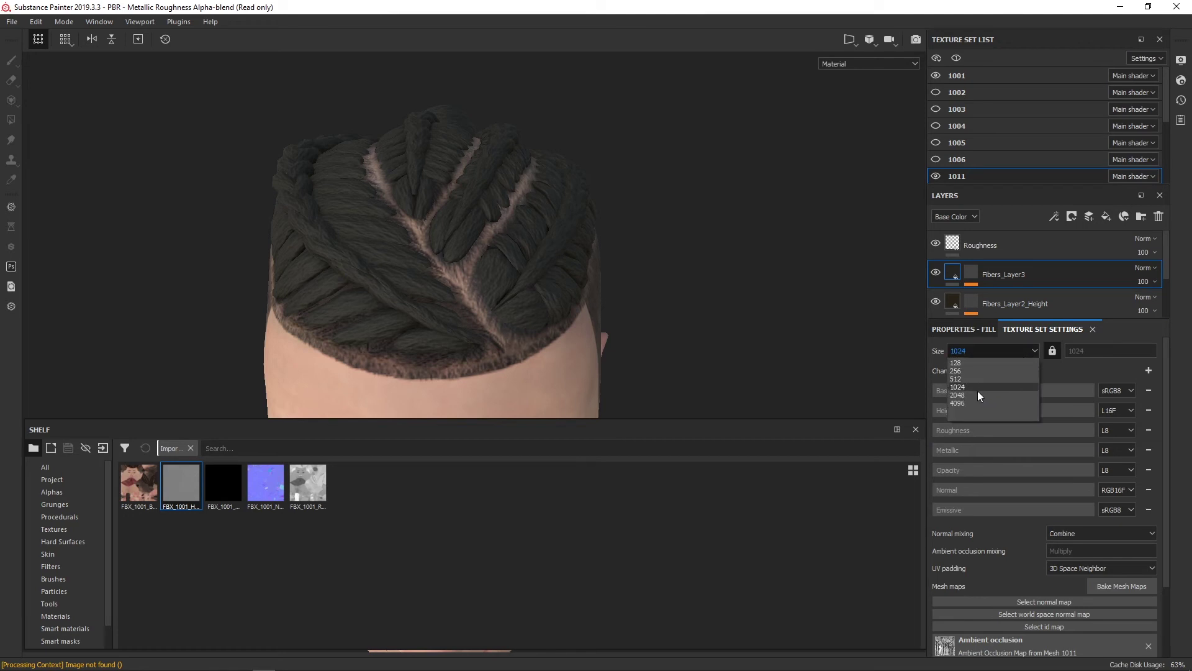
{"action": "left_click", "coordinate": [977, 392]}
{"action": "mouse_move", "coordinate": [657, 254]}
{"action": "left_mouse_down", "text": "alt"}
{"action": "mouse_move", "coordinate": [724, 266]}
{"action": "mouse_move", "coordinate": [673, 319]}
{"action": "mouse_move", "coordinate": [693, 213]}
{"action": "mouse_move", "coordinate": [728, 274]}
{"action": "left_mouse_up", "text": "alt"}
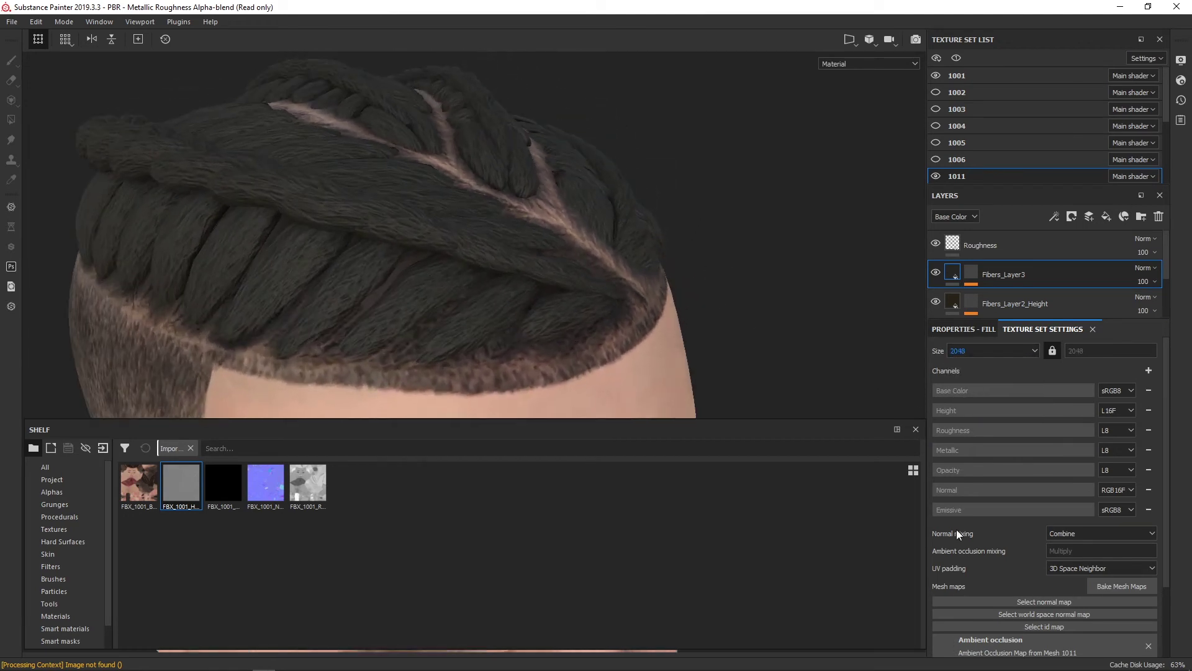
- Set Fibers_Layer3's fill height to -0.1022 and inspect the braids from several angles
{"action": "left_click", "coordinate": [971, 273]}
{"action": "left_click", "coordinate": [989, 299]}
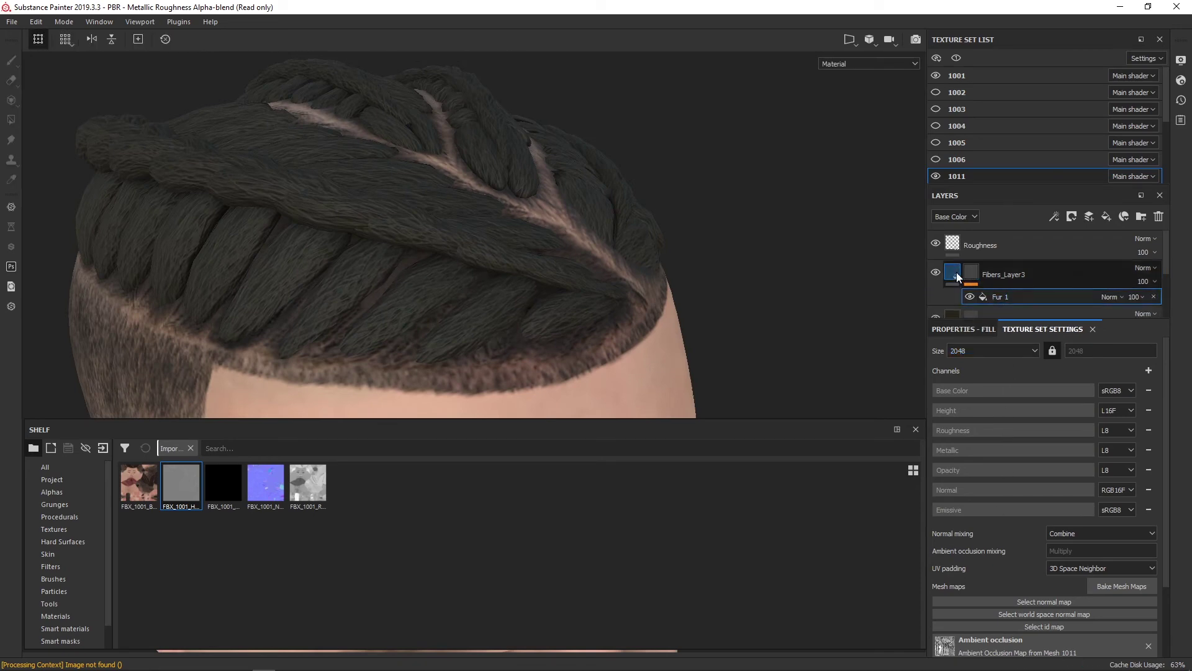
{"action": "left_click", "coordinate": [965, 330]}
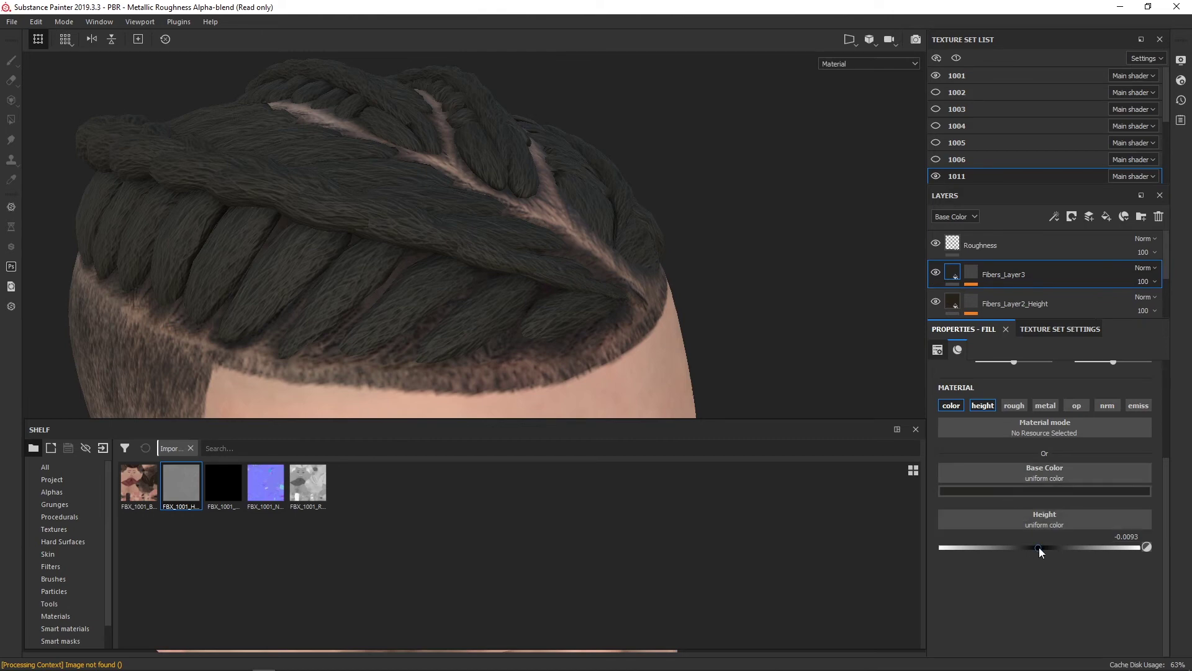
{"action": "mouse_move", "coordinate": [1041, 546]}
{"action": "left_mouse_down"}
{"action": "mouse_move", "coordinate": [1058, 546]}
{"action": "mouse_move", "coordinate": [1027, 544]}
{"action": "left_mouse_up"}
{"action": "left_click_drag", "start_coordinate": [1027, 544], "coordinate": [1028, 544]}
{"action": "mouse_move", "coordinate": [721, 228]}
{"action": "left_mouse_down", "text": "alt"}
{"action": "mouse_move", "coordinate": [586, 270]}
{"action": "mouse_move", "coordinate": [458, 125]}
{"action": "mouse_move", "coordinate": [474, 255]}
{"action": "mouse_move", "coordinate": [497, 255]}
{"action": "left_mouse_up", "text": "alt"}
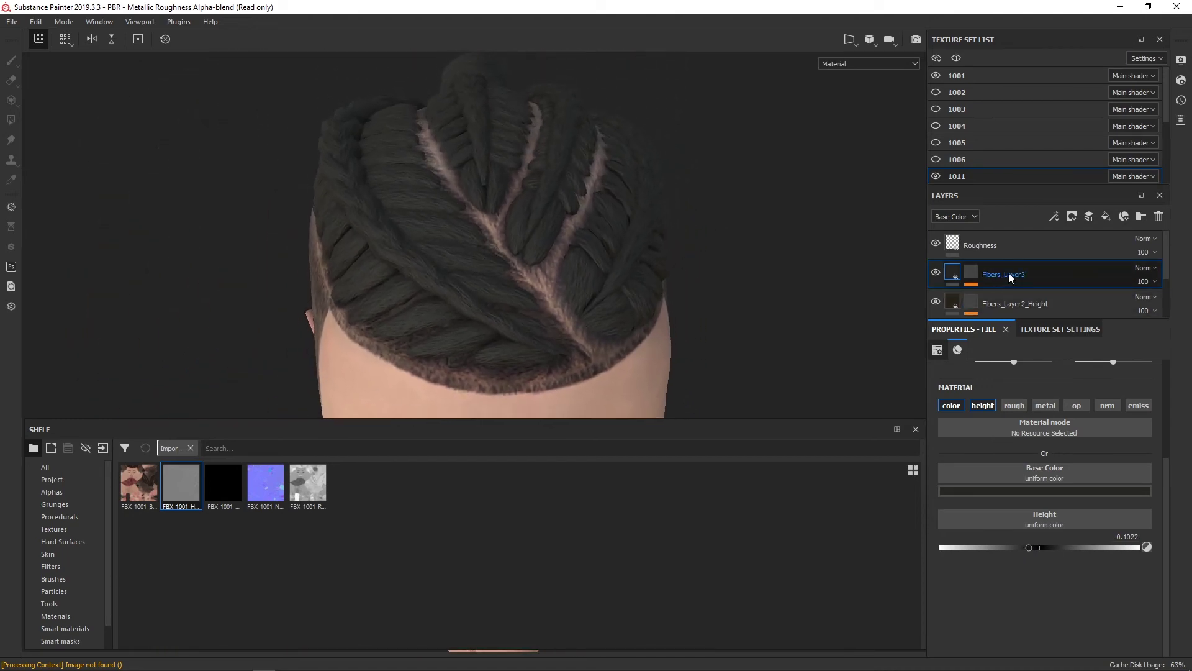
{"action": "scroll", "coordinate": [1008, 274], "scroll_direction": "down", "scroll_amount": 2}
{"action": "mouse_move", "coordinate": [675, 238]}
{"action": "left_mouse_down", "text": "alt"}
{"action": "mouse_move", "coordinate": [793, 274]}
{"action": "mouse_move", "coordinate": [745, 274]}
{"action": "mouse_move", "coordinate": [375, 118]}
{"action": "mouse_move", "coordinate": [526, 166]}
{"action": "mouse_move", "coordinate": [505, 133]}
{"action": "mouse_move", "coordinate": [694, 133]}
{"action": "mouse_move", "coordinate": [700, 152]}
{"action": "mouse_move", "coordinate": [394, 133]}
{"action": "mouse_move", "coordinate": [452, 149]}
{"action": "mouse_move", "coordinate": [426, 151]}
{"action": "mouse_move", "coordinate": [480, 156]}
{"action": "mouse_move", "coordinate": [564, 354]}
{"action": "left_mouse_up", "text": "alt"}
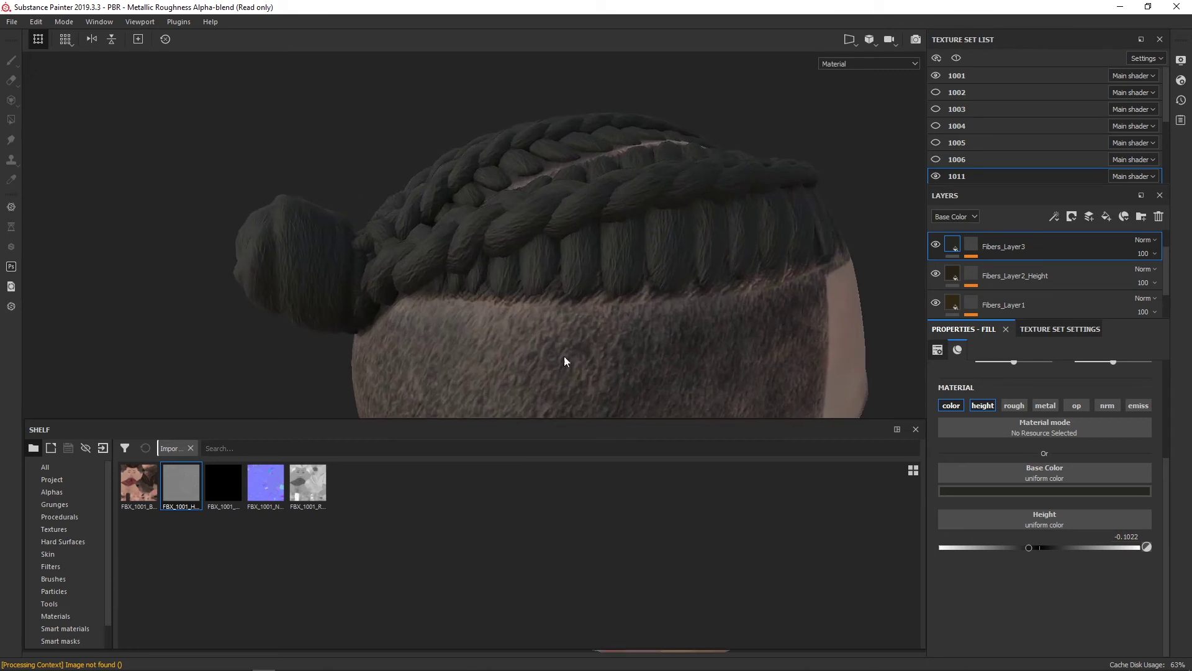
{"action": "mouse_move", "coordinate": [564, 354]}
{"action": "right_mouse_down", "text": "alt"}
{"action": "mouse_move", "coordinate": [458, 277]}
{"action": "mouse_move", "coordinate": [484, 284]}
{"action": "right_mouse_up", "text": "alt"}
{"action": "mouse_move", "coordinate": [484, 284]}
{"action": "left_mouse_down", "text": "alt"}
{"action": "mouse_move", "coordinate": [672, 257]}
{"action": "mouse_move", "coordinate": [619, 300]}
{"action": "mouse_move", "coordinate": [489, 264]}
{"action": "mouse_move", "coordinate": [573, 244]}
{"action": "mouse_move", "coordinate": [683, 266]}
{"action": "left_mouse_up", "text": "alt"}
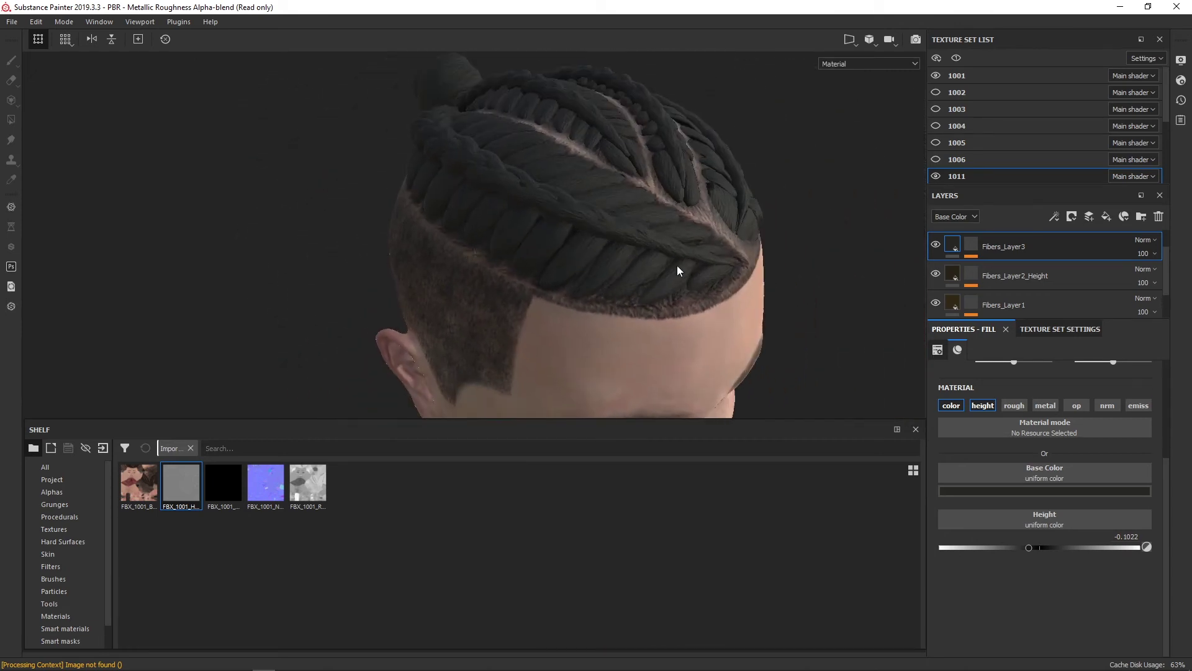
- Make the BaseColor layer's base colour pure black
{"action": "left_click", "coordinate": [953, 302]}
{"action": "scroll", "coordinate": [954, 298], "scroll_direction": "down", "scroll_amount": 1}
{"action": "left_click", "coordinate": [955, 298]}
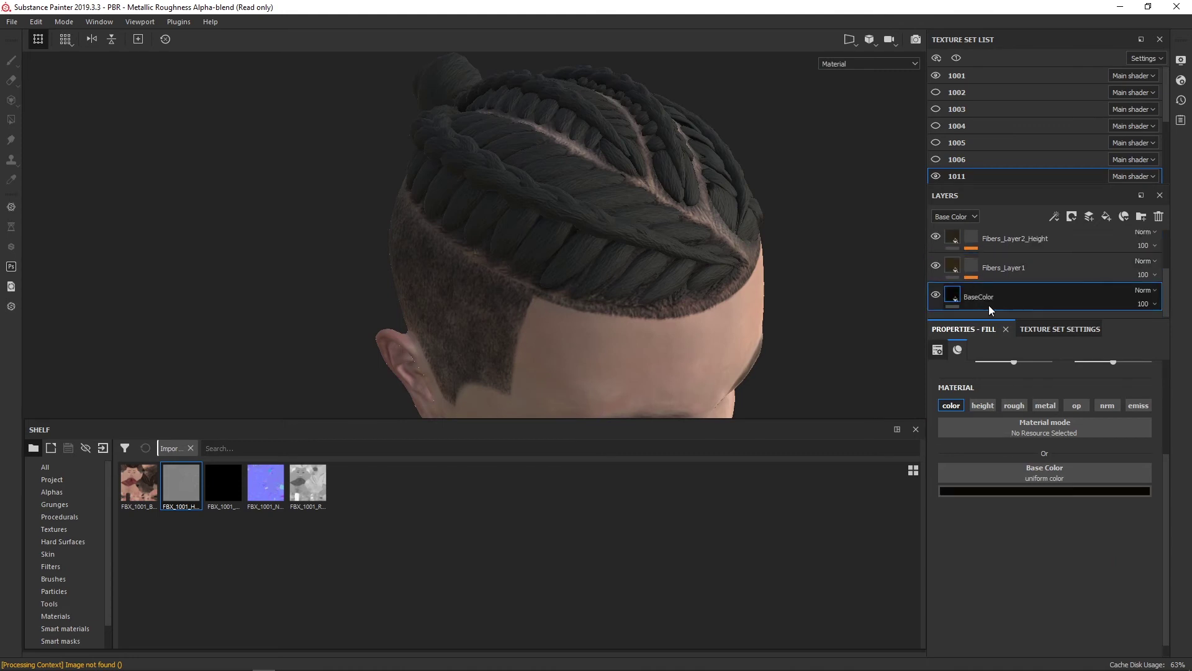
{"action": "left_click", "coordinate": [1022, 489]}
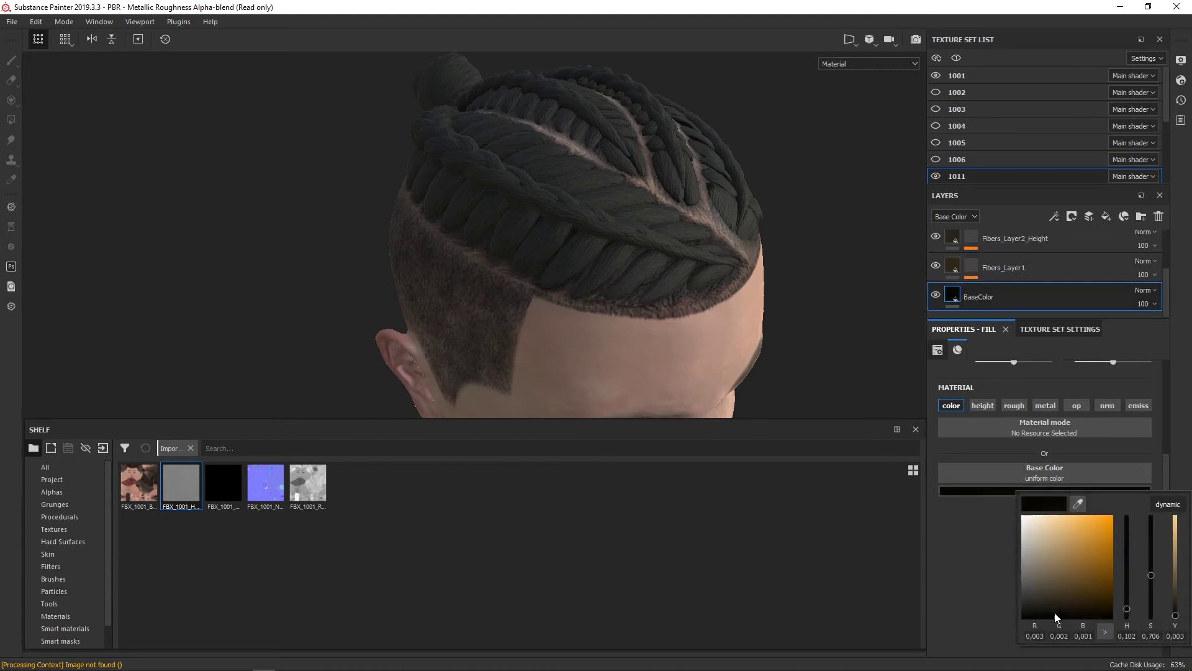
{"action": "mouse_move", "coordinate": [1054, 615]}
{"action": "left_mouse_down"}
{"action": "mouse_move", "coordinate": [1029, 610]}
{"action": "mouse_move", "coordinate": [1014, 626]}
{"action": "left_mouse_up"}
- Lighten the dark-brown base colours of Fibers_Layer1 and Fibers_Layer2_Height slightly
{"action": "left_click", "coordinate": [959, 262]}
{"action": "left_click", "coordinate": [1020, 492]}
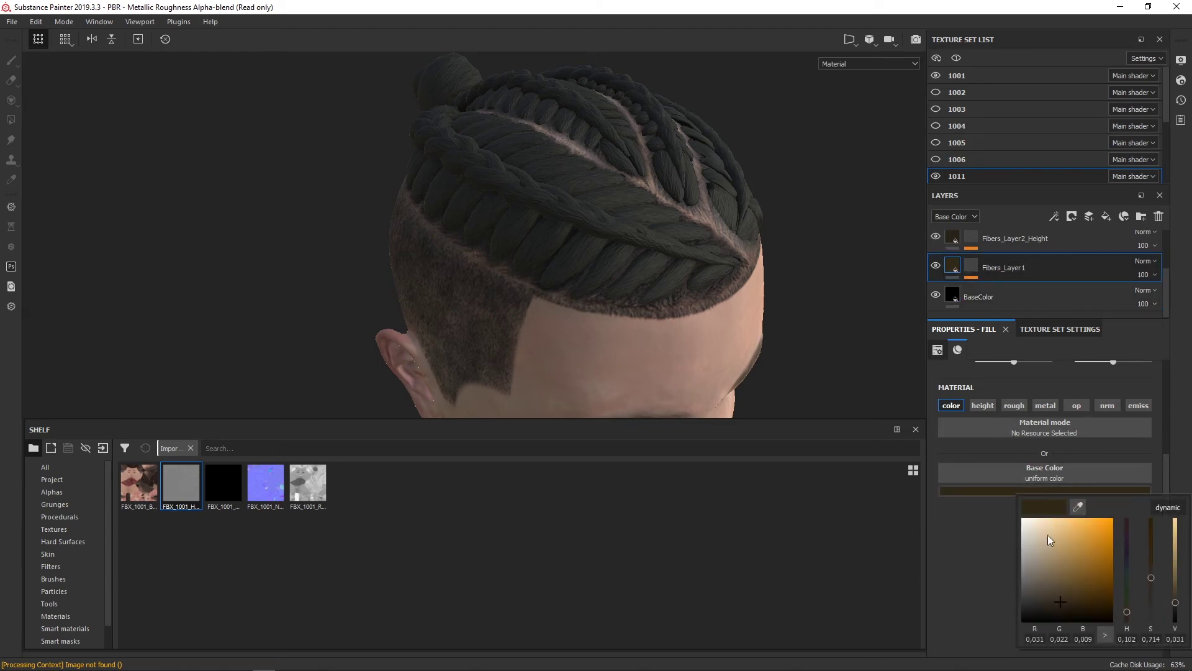
{"action": "left_click_drag", "start_coordinate": [1061, 603], "coordinate": [1063, 600]}
{"action": "left_click", "coordinate": [956, 237]}
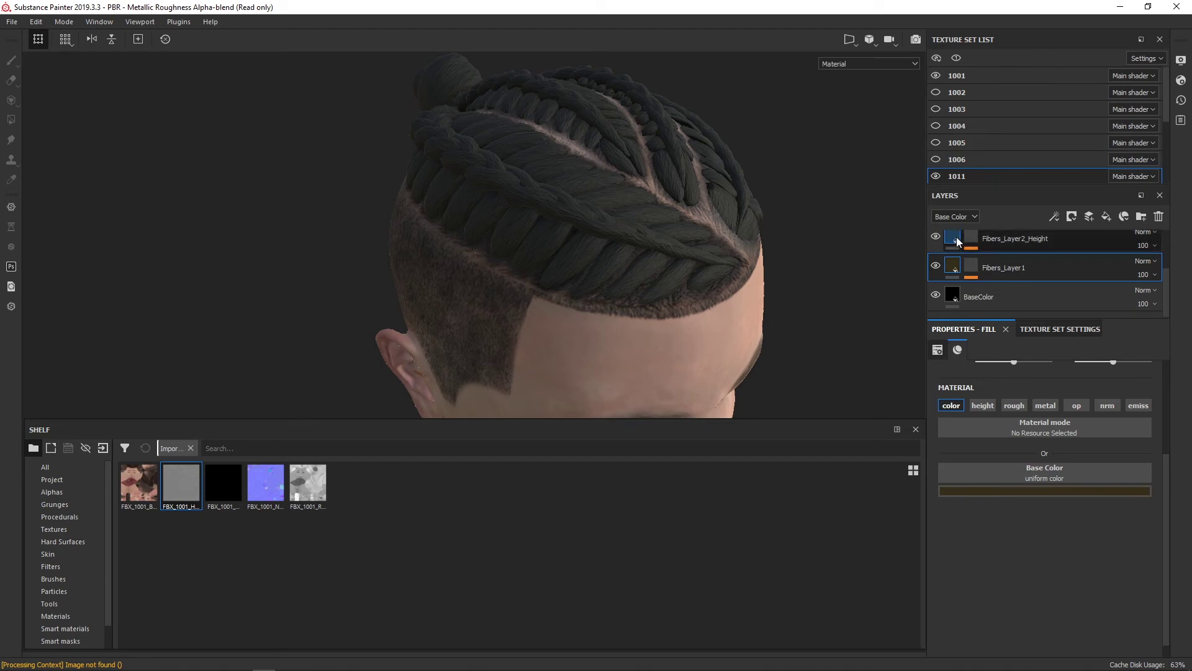
{"action": "left_click", "coordinate": [1047, 493]}
{"action": "left_click_drag", "start_coordinate": [1046, 605], "coordinate": [1059, 599]}
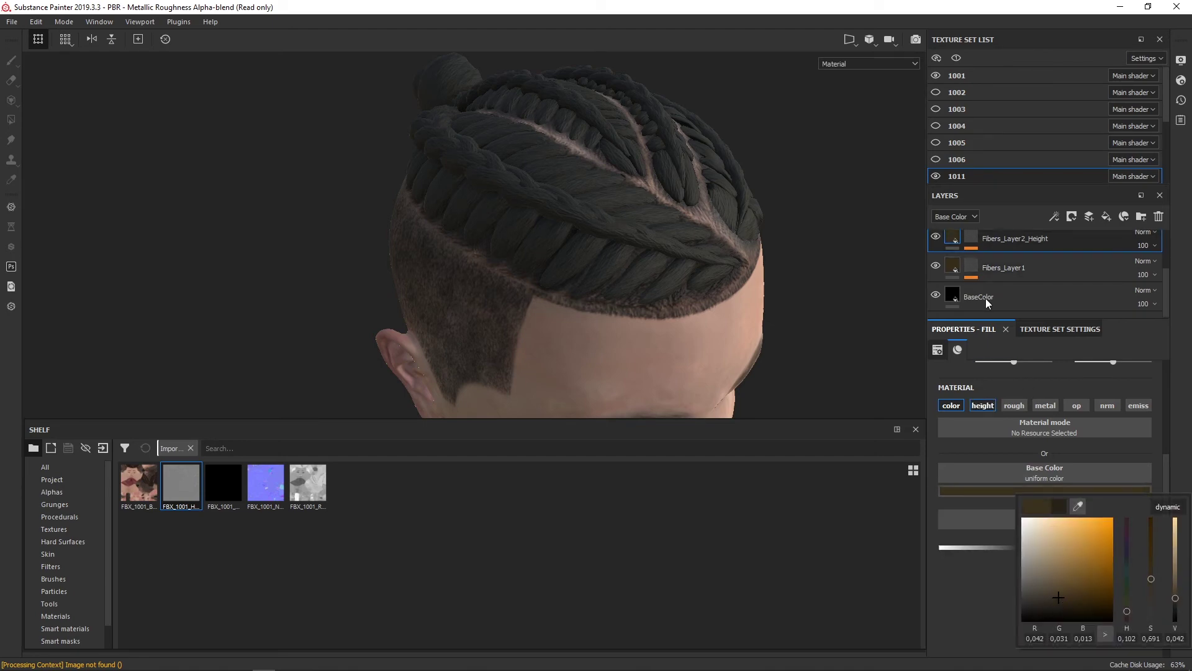
{"action": "left_click", "coordinate": [1181, 299]}
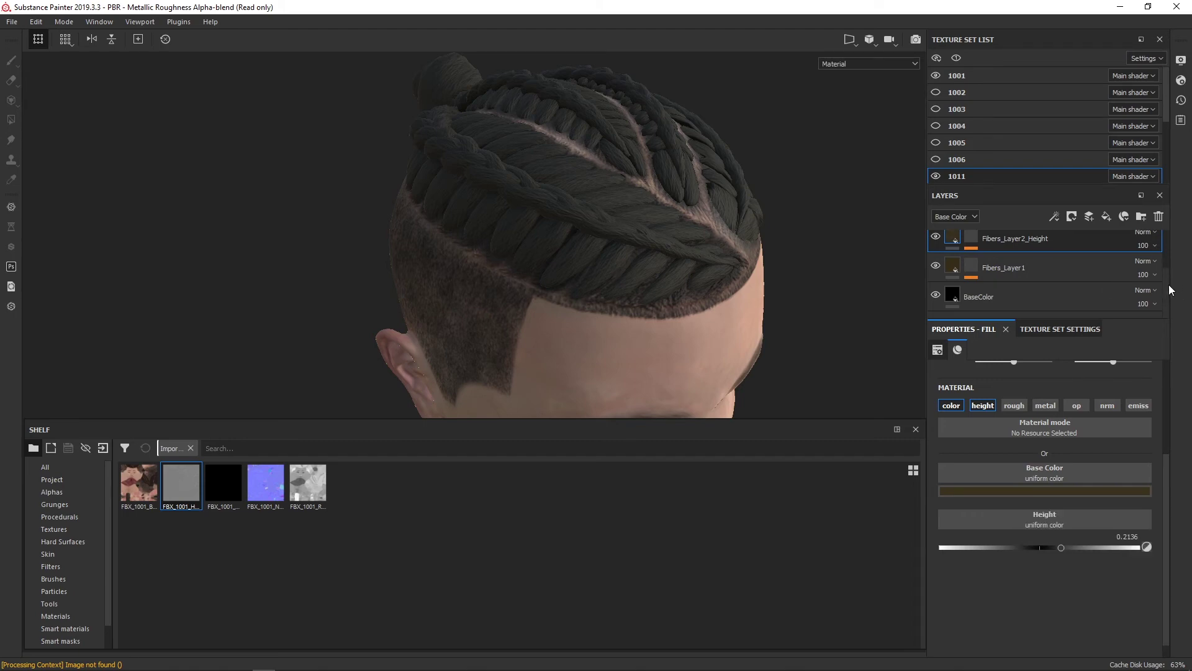
{"action": "scroll", "coordinate": [1031, 274], "scroll_direction": "up", "scroll_amount": 1}
{"action": "left_click", "coordinate": [992, 259]}
- Darken Fibers_Layer3's base colour to near-black, review the braids, and switch to Iray
{"action": "left_click", "coordinate": [1031, 491]}
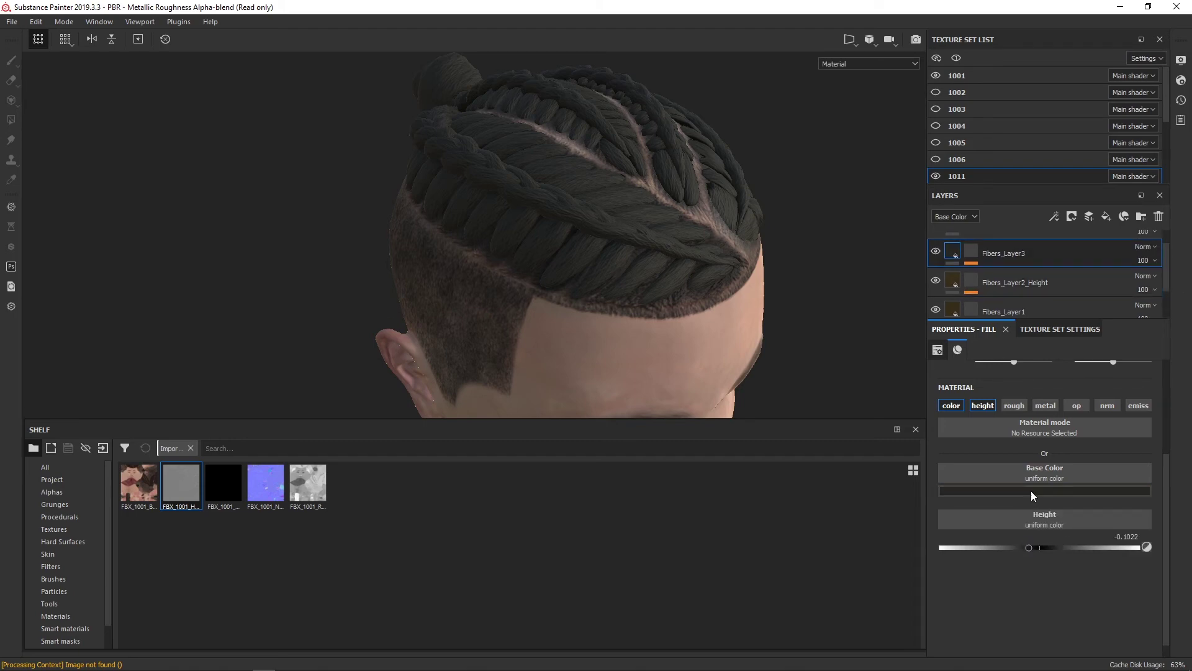
{"action": "left_click_drag", "start_coordinate": [1023, 599], "coordinate": [1030, 610]}
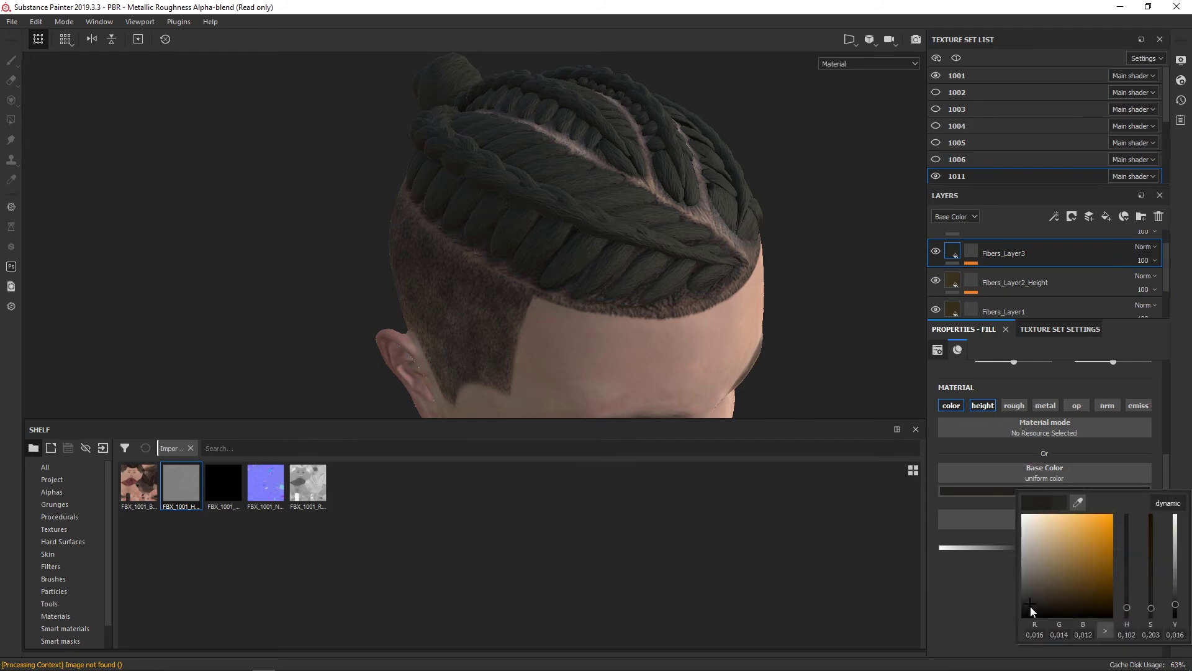
{"action": "left_click_drag", "start_coordinate": [662, 288], "coordinate": [422, 159], "text": "alt"}
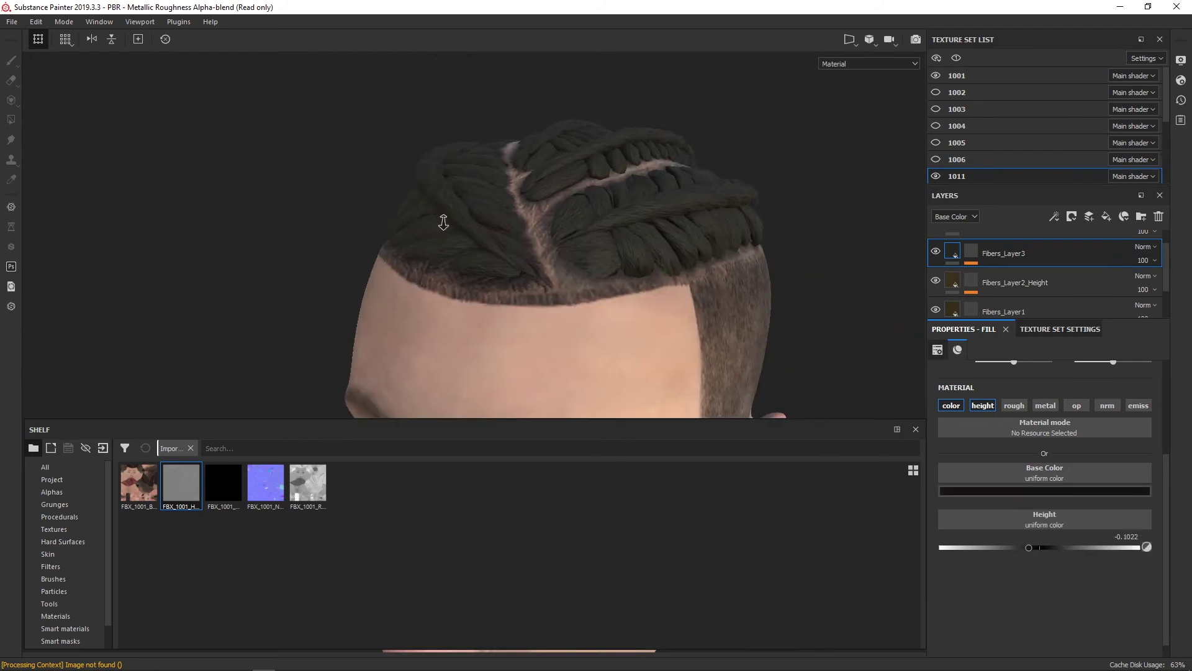
{"action": "left_click_drag", "start_coordinate": [422, 159], "coordinate": [309, 93], "text": "alt"}
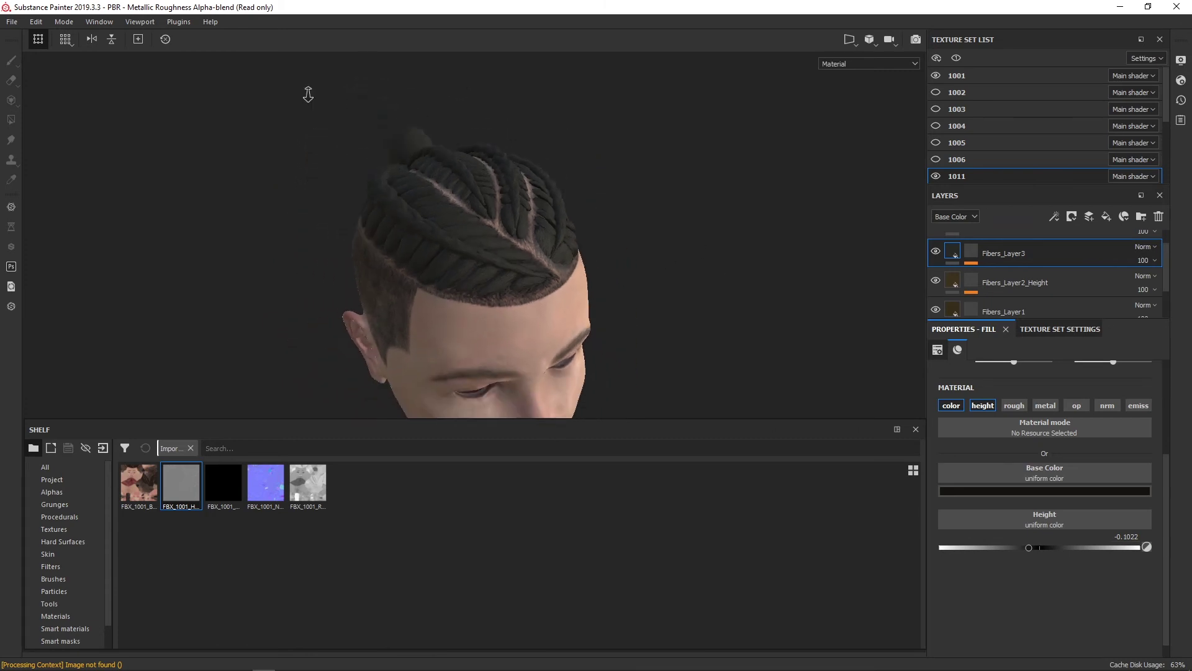
{"action": "middle_click_drag", "start_coordinate": [308, 93], "coordinate": [383, 148], "text": "alt"}
{"action": "mouse_move", "coordinate": [383, 148]}
{"action": "left_mouse_down", "text": "alt"}
{"action": "mouse_move", "coordinate": [466, 133]}
{"action": "mouse_move", "coordinate": [634, 189]}
{"action": "mouse_move", "coordinate": [489, 167]}
{"action": "mouse_move", "coordinate": [584, 178]}
{"action": "mouse_move", "coordinate": [569, 176]}
{"action": "mouse_move", "coordinate": [617, 194]}
{"action": "mouse_move", "coordinate": [530, 221]}
{"action": "left_mouse_up", "text": "alt"}
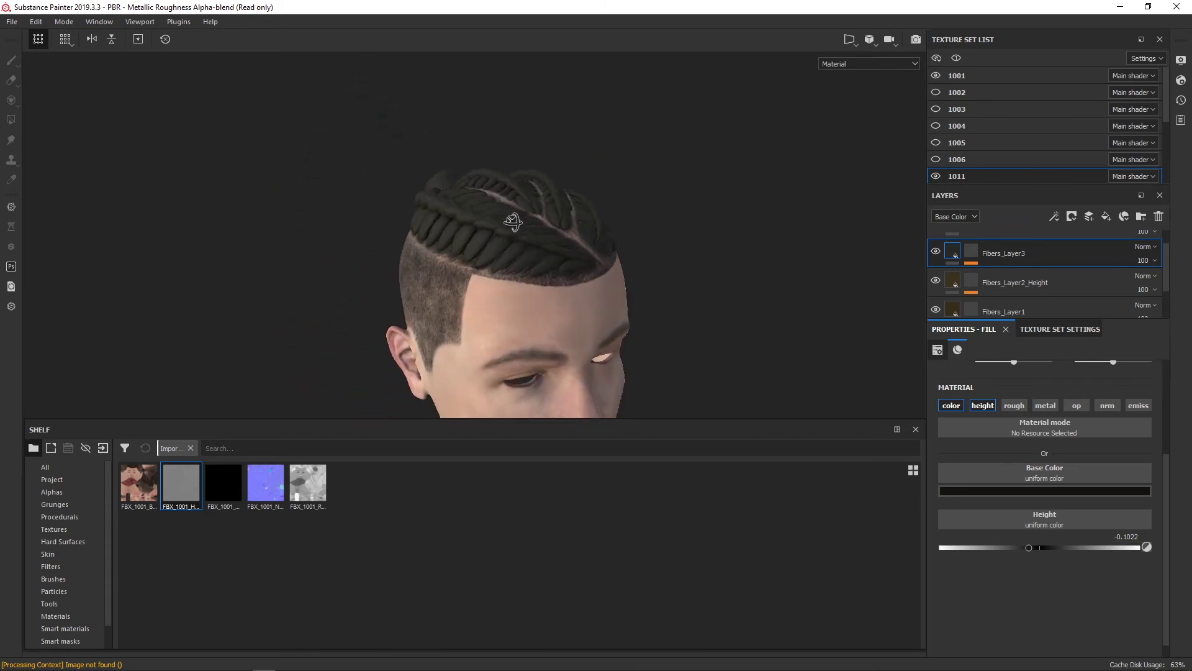
{"action": "middle_click_drag", "start_coordinate": [530, 221], "coordinate": [529, 240], "text": "alt"}
{"action": "mouse_move", "coordinate": [530, 240]}
{"action": "left_mouse_down", "text": "alt"}
{"action": "mouse_move", "coordinate": [625, 248]}
{"action": "mouse_move", "coordinate": [654, 207]}
{"action": "left_mouse_up", "text": "alt"}
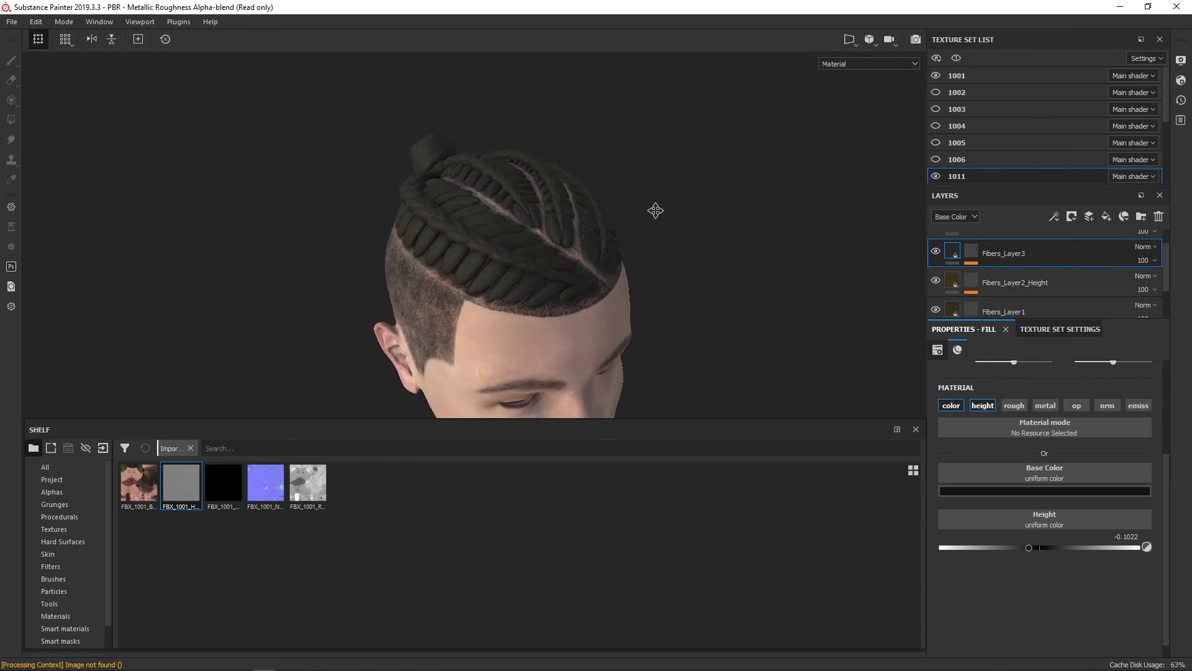
{"action": "right_click_drag", "start_coordinate": [655, 207], "coordinate": [665, 279], "text": "alt"}
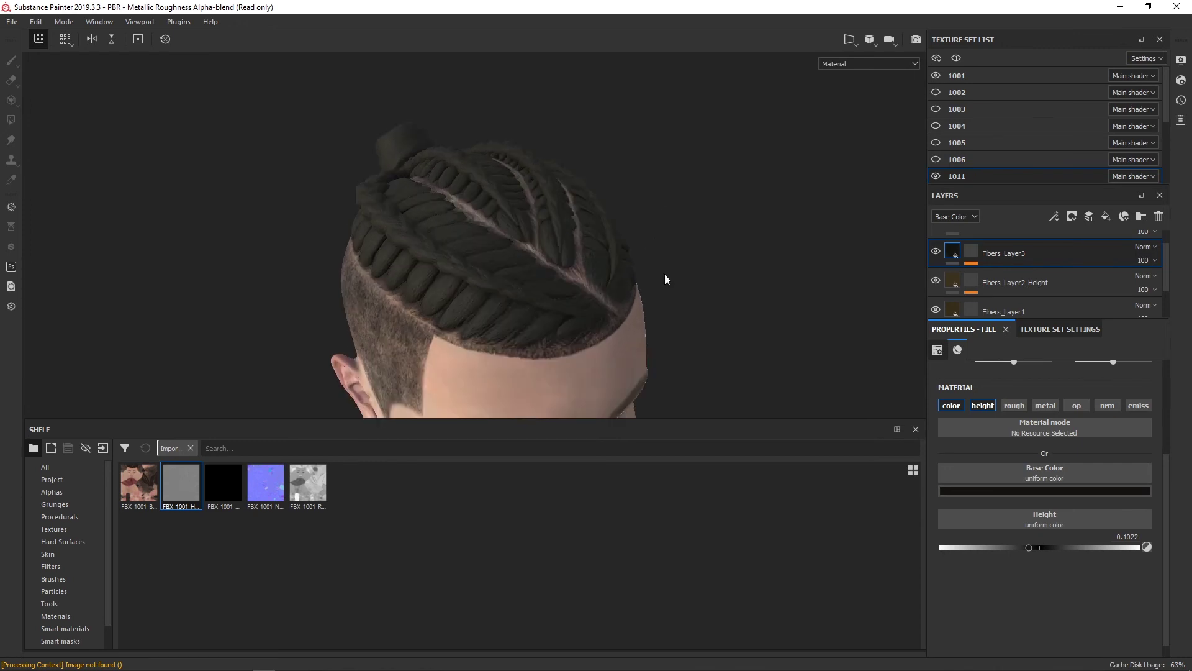
{"action": "left_click", "coordinate": [917, 40]}
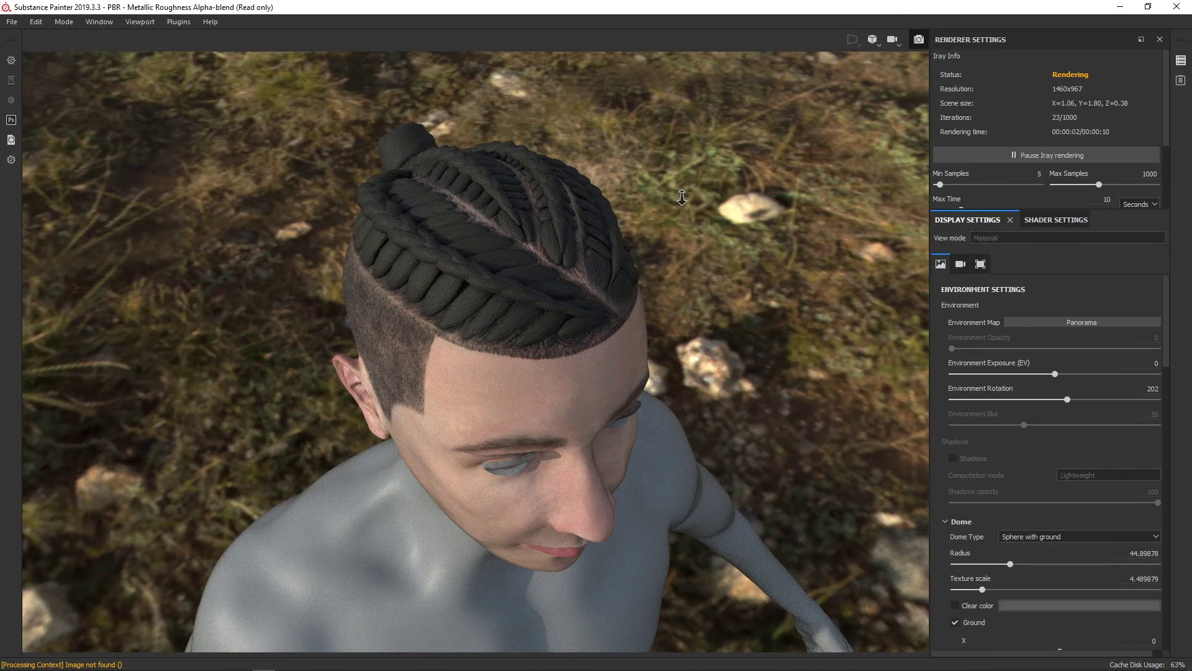
- Frame the head in the Iray view and rotate the environment lighting to 29
{"action": "right_click_drag", "start_coordinate": [682, 198], "coordinate": [738, 280], "text": "alt"}
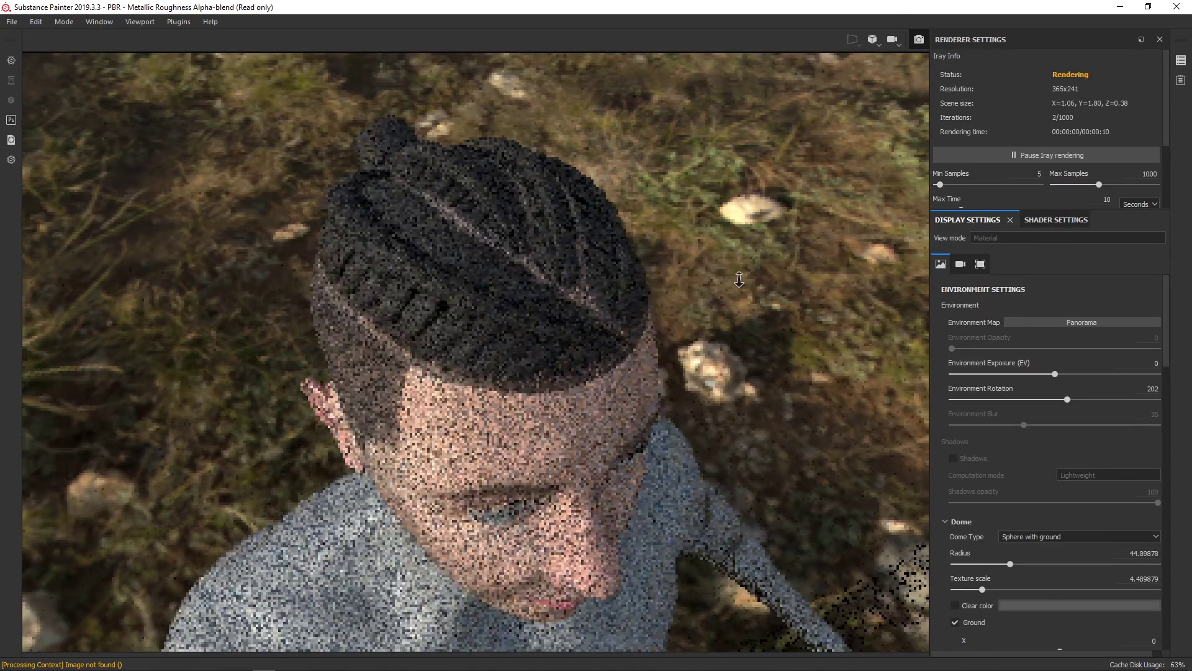
{"action": "left_click_drag", "start_coordinate": [738, 279], "coordinate": [836, 317], "text": "alt"}
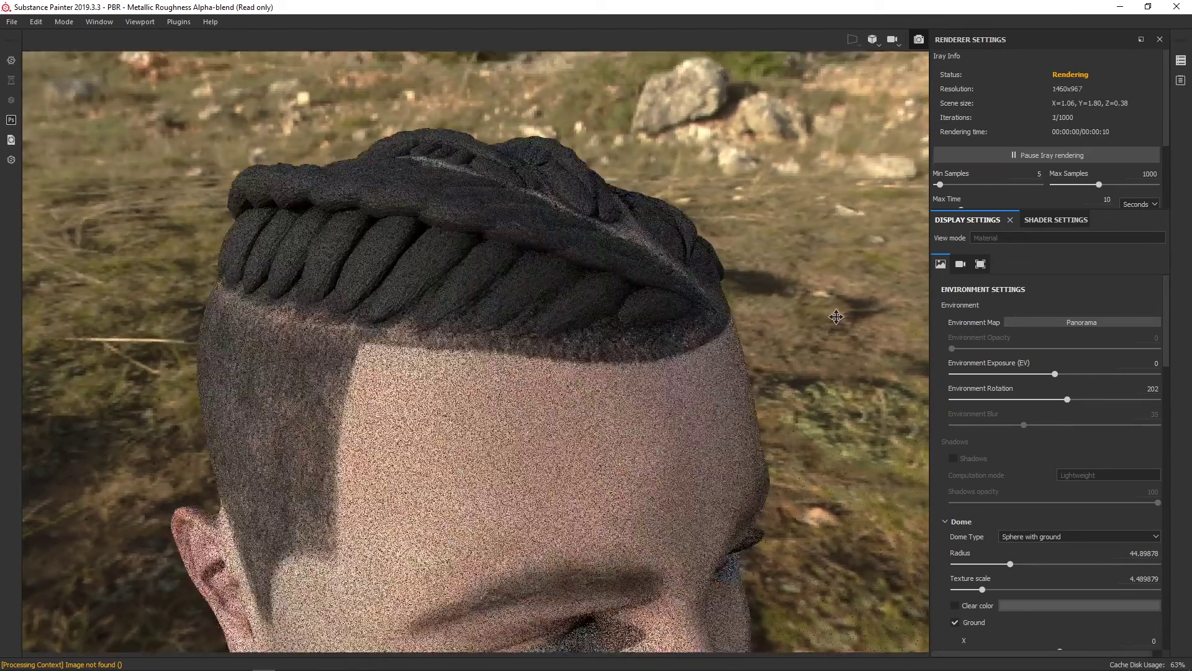
{"action": "middle_click_drag", "start_coordinate": [836, 317], "coordinate": [853, 349], "text": "alt"}
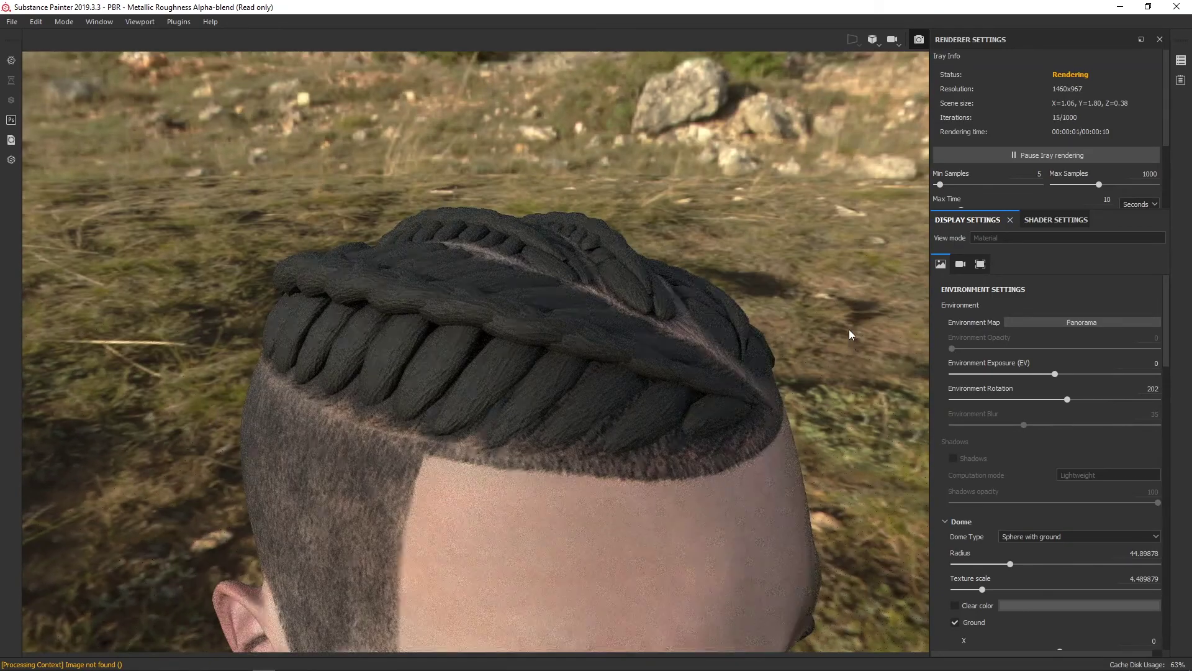
{"action": "left_click_drag", "start_coordinate": [851, 331], "coordinate": [811, 367], "text": "alt"}
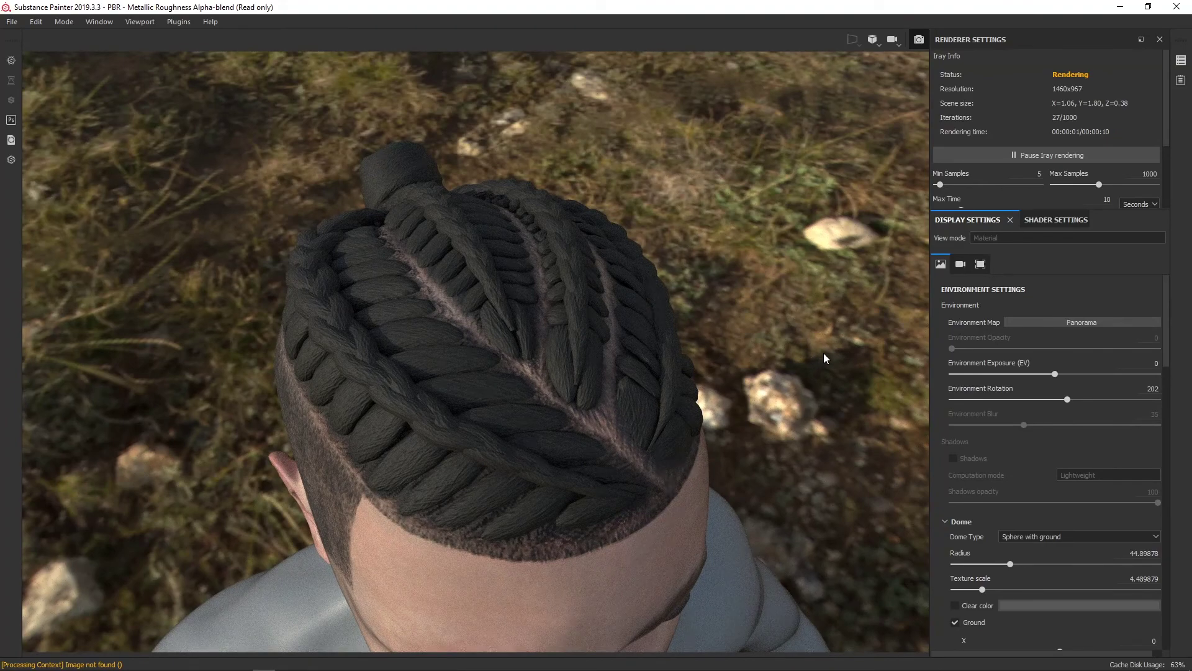
{"action": "left_click_drag", "start_coordinate": [823, 352], "coordinate": [542, 316], "text": "alt"}
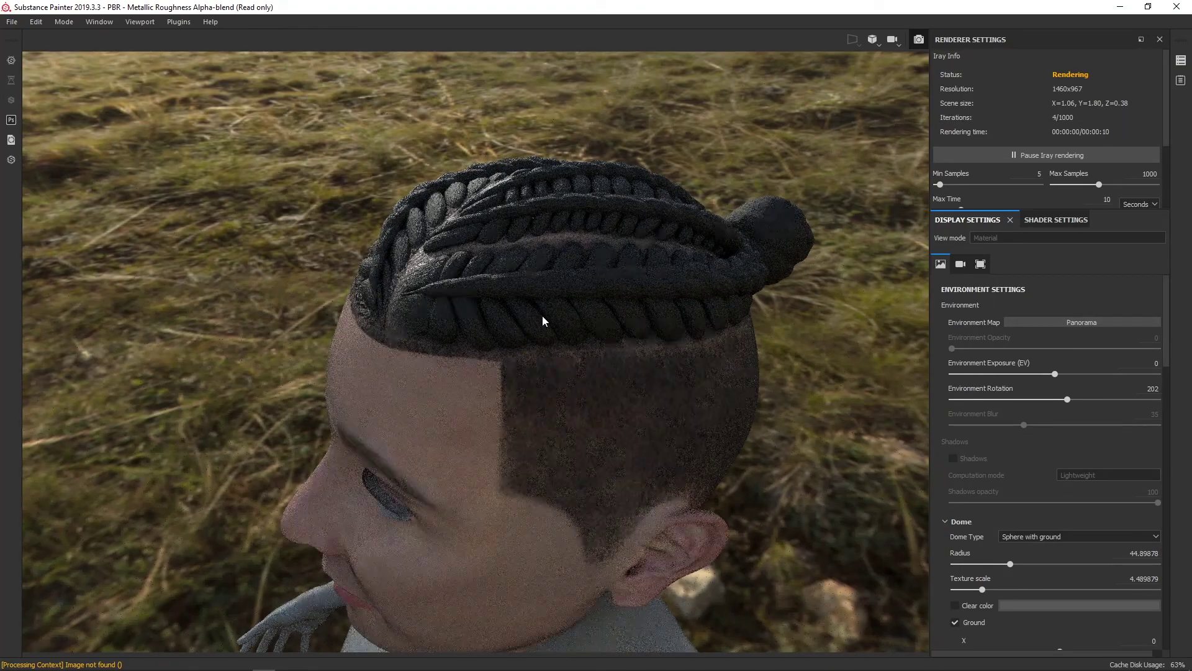
{"action": "mouse_move", "coordinate": [564, 318]}
{"action": "right_mouse_down", "text": "shift"}
{"action": "mouse_move", "coordinate": [504, 311]}
{"action": "mouse_move", "coordinate": [515, 314]}
{"action": "right_mouse_up", "text": "shift"}
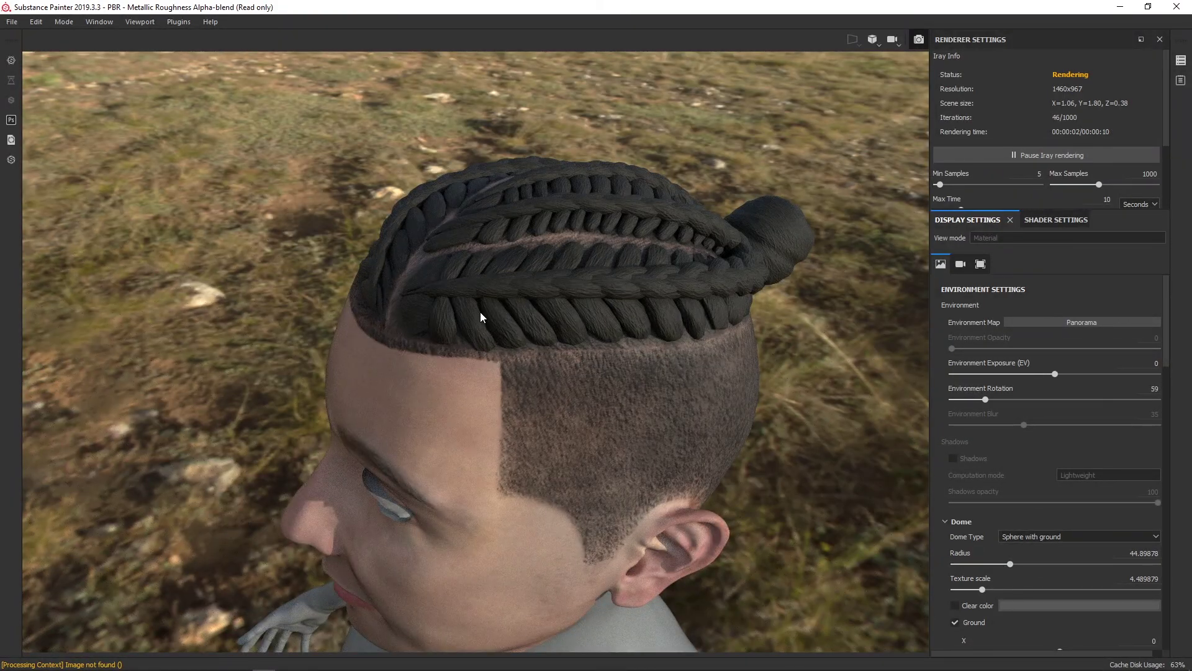
{"action": "mouse_move", "coordinate": [461, 309]}
{"action": "right_mouse_down", "text": "shift"}
{"action": "mouse_move", "coordinate": [497, 315]}
{"action": "mouse_move", "coordinate": [472, 302]}
{"action": "right_mouse_up", "text": "shift"}
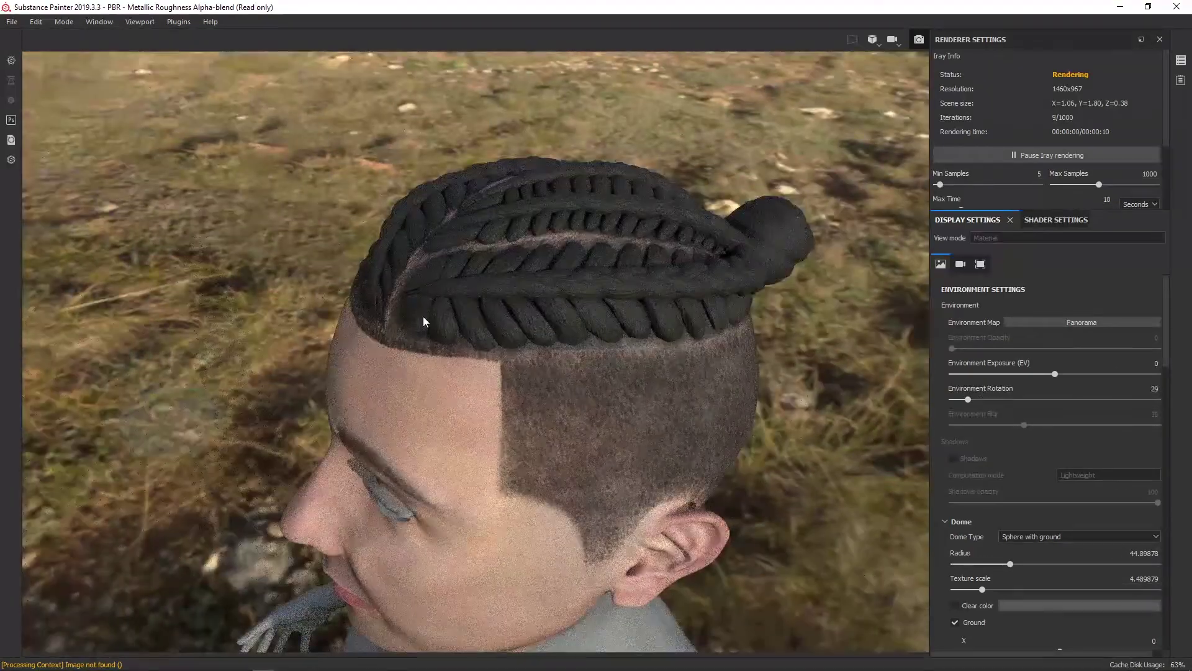
{"action": "left_click", "coordinate": [919, 39]}
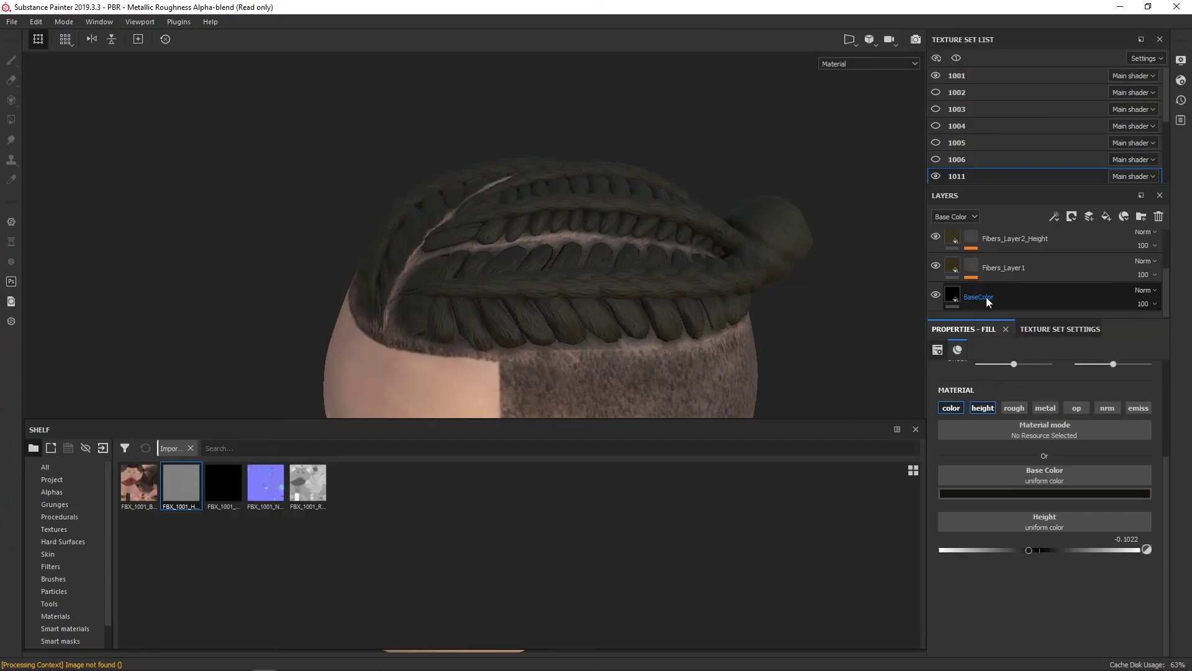
{"action": "left_click", "coordinate": [964, 80]}
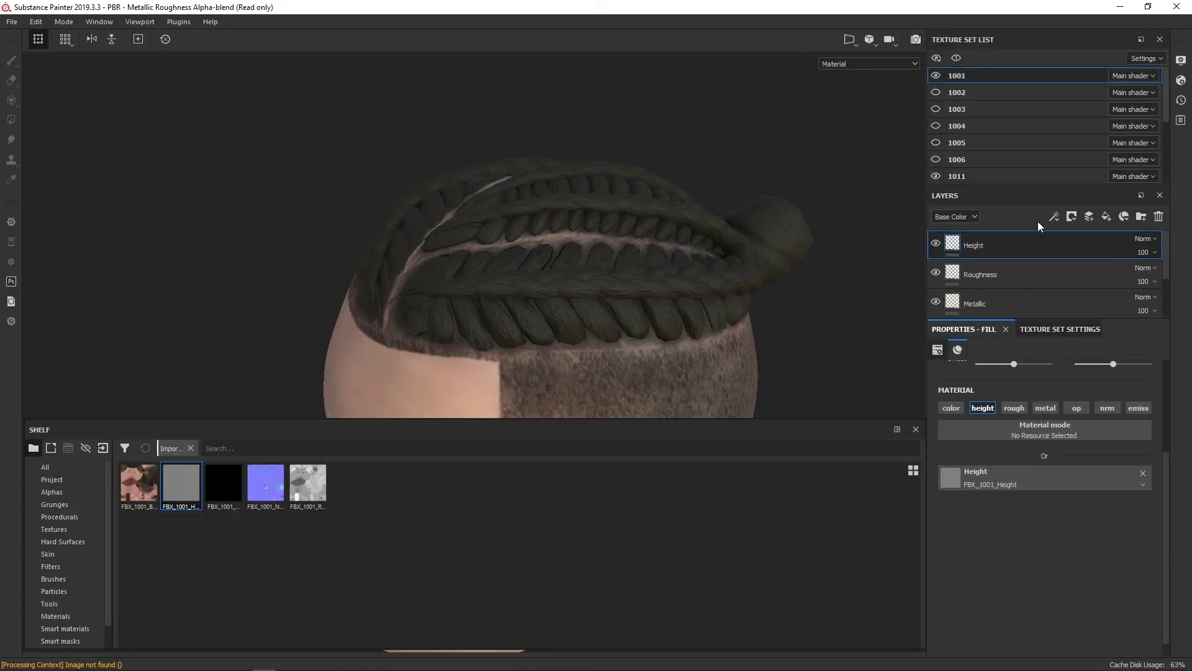
{"action": "left_click", "coordinate": [1056, 329]}
{"action": "left_click", "coordinate": [981, 350]}
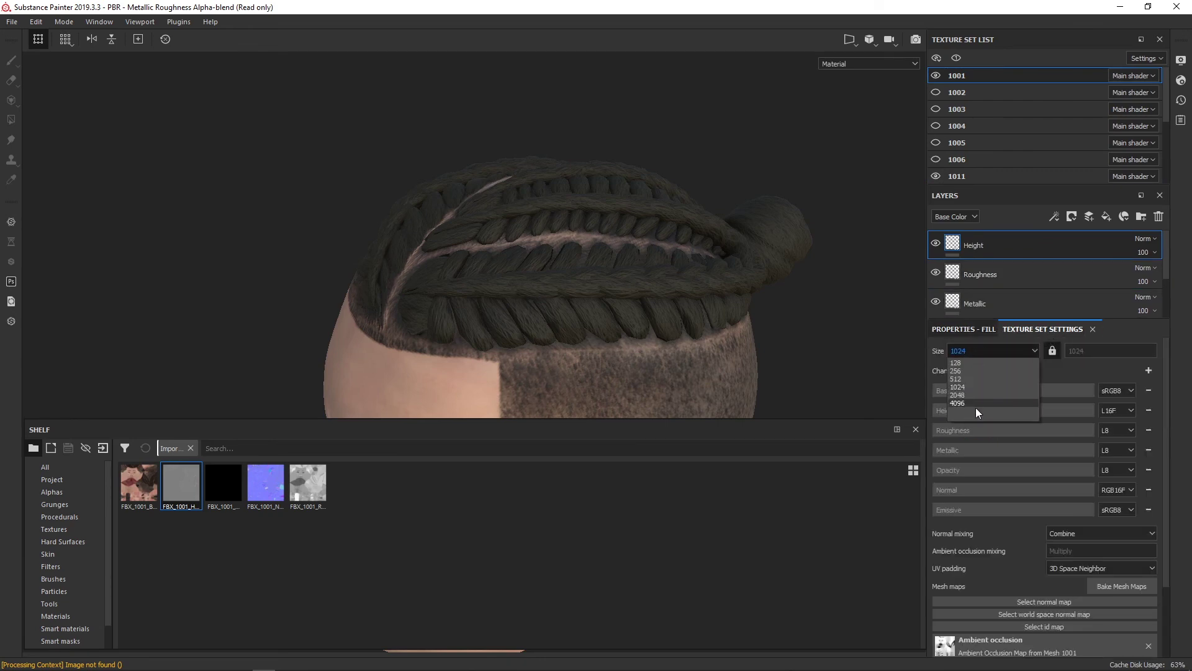
{"action": "left_click", "coordinate": [970, 401]}
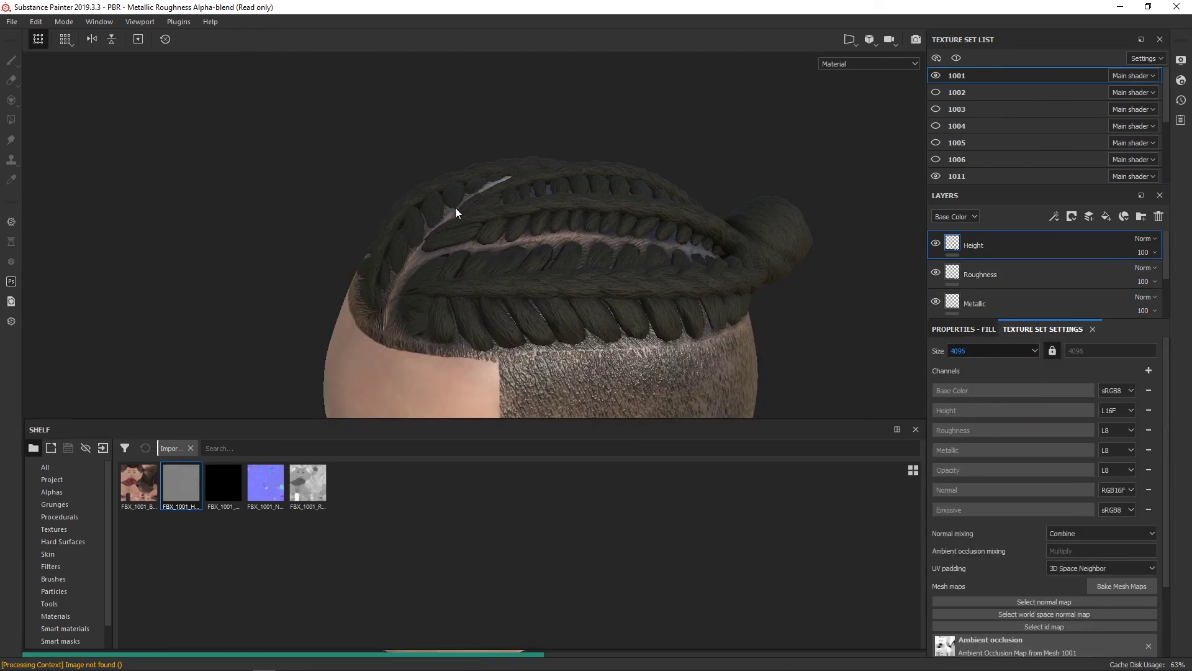
{"action": "mouse_move", "coordinate": [456, 207]}
{"action": "left_mouse_down", "text": "alt"}
{"action": "mouse_move", "coordinate": [346, 176]}
{"action": "mouse_move", "coordinate": [373, 191]}
{"action": "left_mouse_up", "text": "alt"}
{"action": "left_click_drag", "start_coordinate": [388, 203], "coordinate": [397, 205], "text": "alt"}
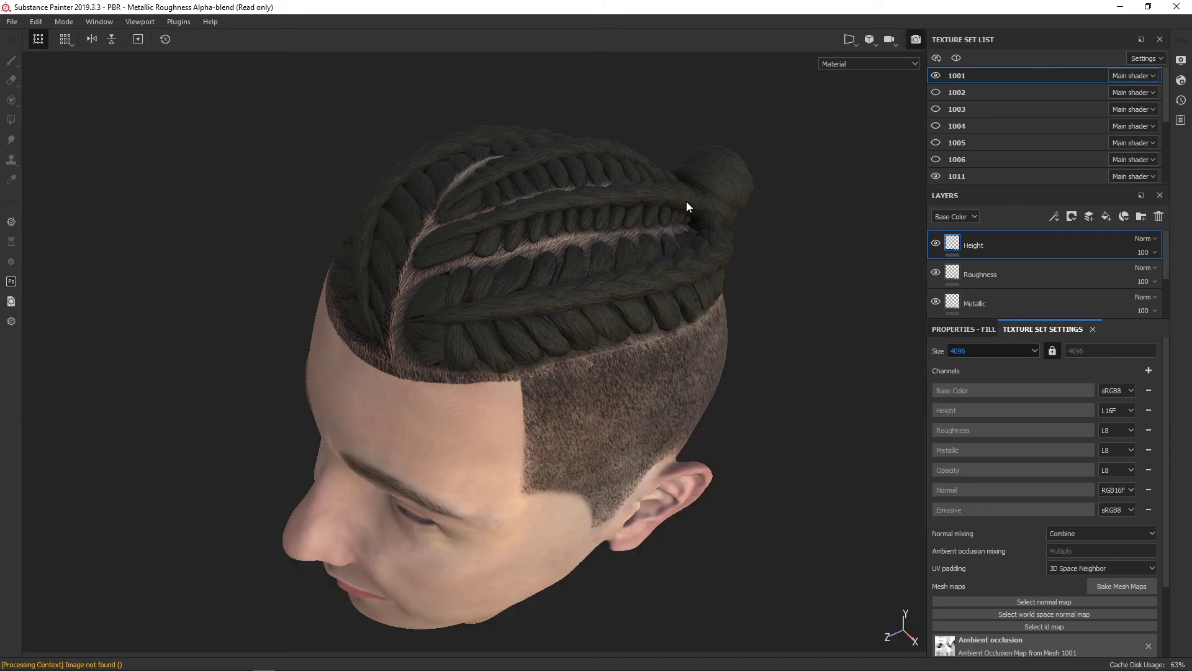
- Review the dark braids in Iray while orbiting and spinning the environment, then return to painting
{"action": "key", "text": "F10"}
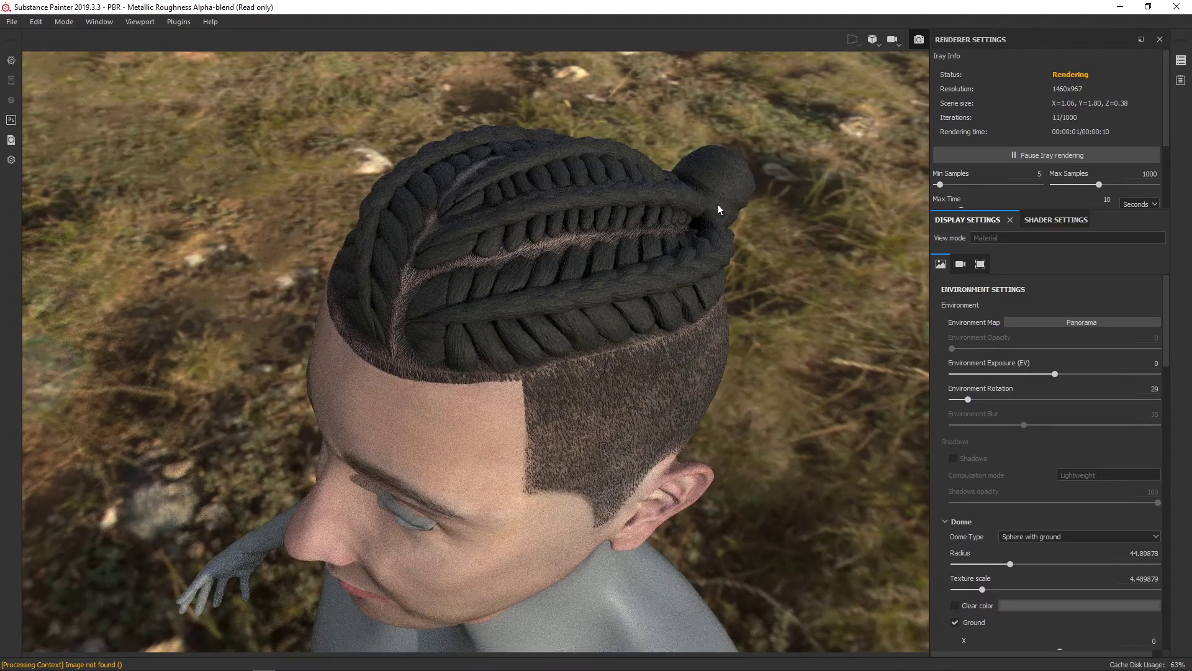
{"action": "left_click_drag", "start_coordinate": [784, 271], "coordinate": [809, 257], "text": "alt"}
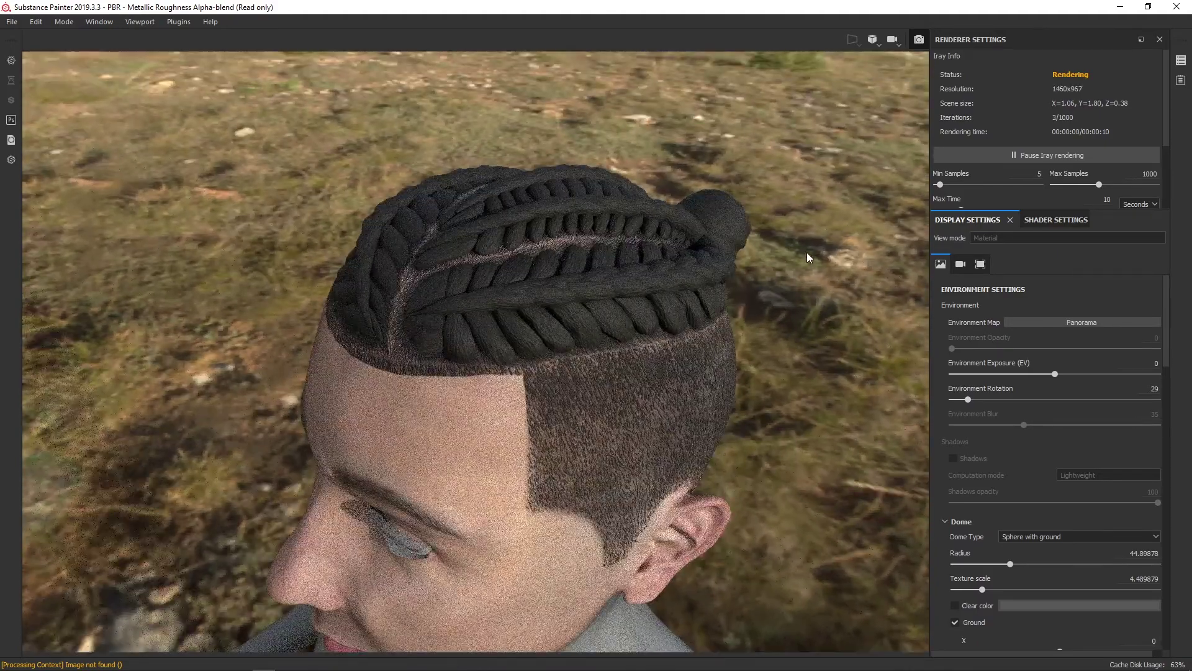
{"action": "right_click_drag", "start_coordinate": [815, 255], "coordinate": [736, 250], "text": "shift"}
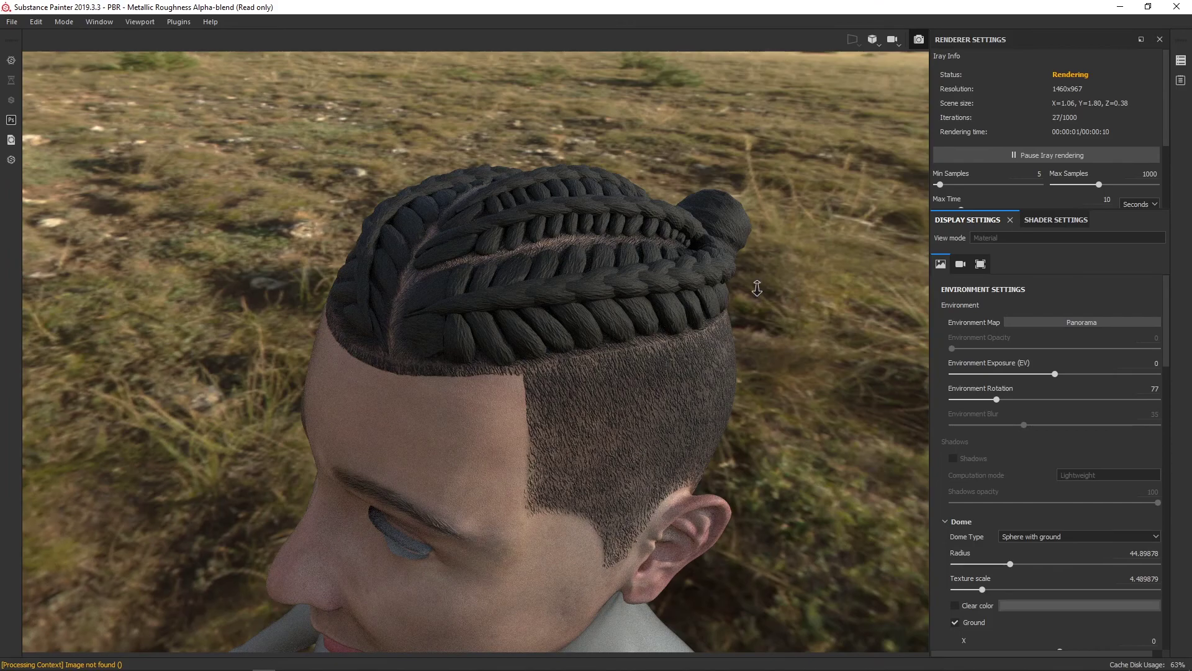
{"action": "mouse_move", "coordinate": [756, 287]}
{"action": "left_mouse_down", "text": "alt"}
{"action": "mouse_move", "coordinate": [507, 265]}
{"action": "mouse_move", "coordinate": [529, 244]}
{"action": "mouse_move", "coordinate": [545, 261]}
{"action": "left_mouse_up", "text": "alt"}
{"action": "right_click_drag", "start_coordinate": [545, 261], "coordinate": [641, 302], "text": "shift"}
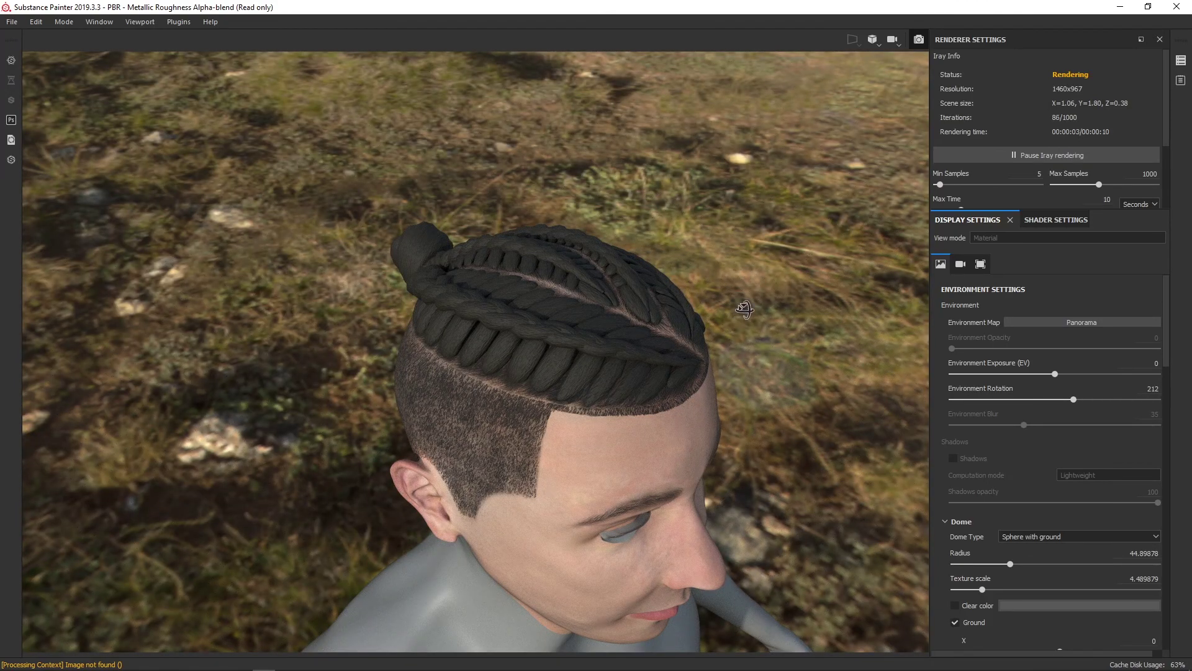
{"action": "mouse_move", "coordinate": [732, 320]}
{"action": "left_mouse_down", "text": "alt"}
{"action": "mouse_move", "coordinate": [394, 340]}
{"action": "mouse_move", "coordinate": [579, 367]}
{"action": "left_mouse_up", "text": "alt"}
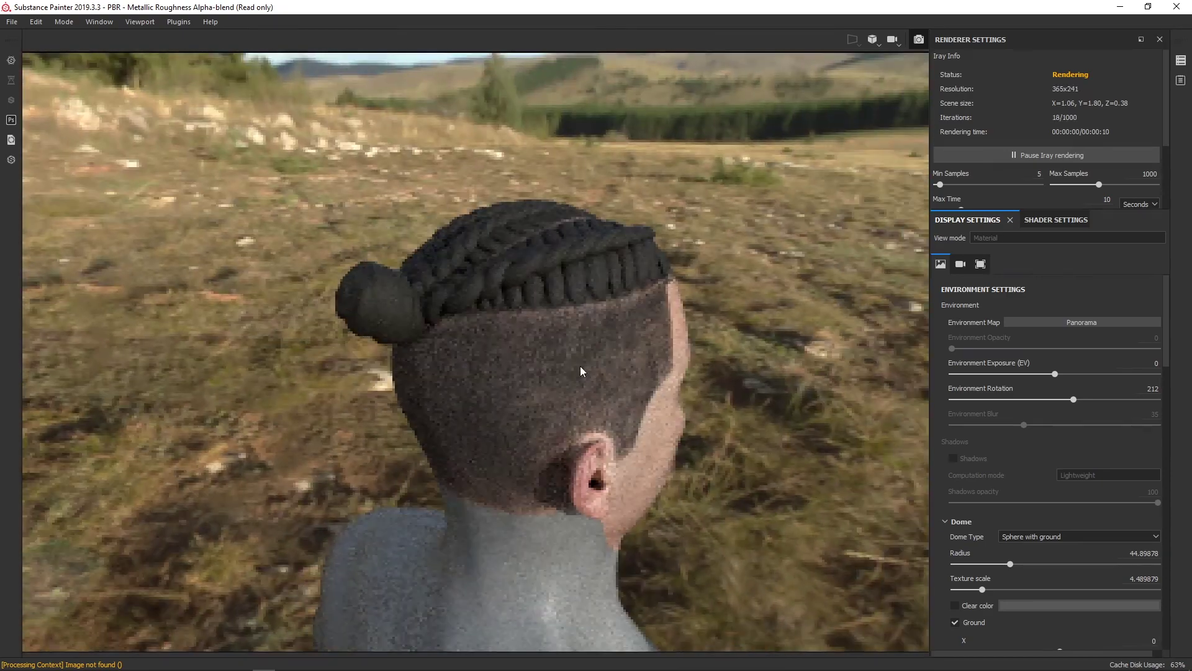
{"action": "right_click_drag", "start_coordinate": [642, 353], "coordinate": [650, 352], "text": "shift"}
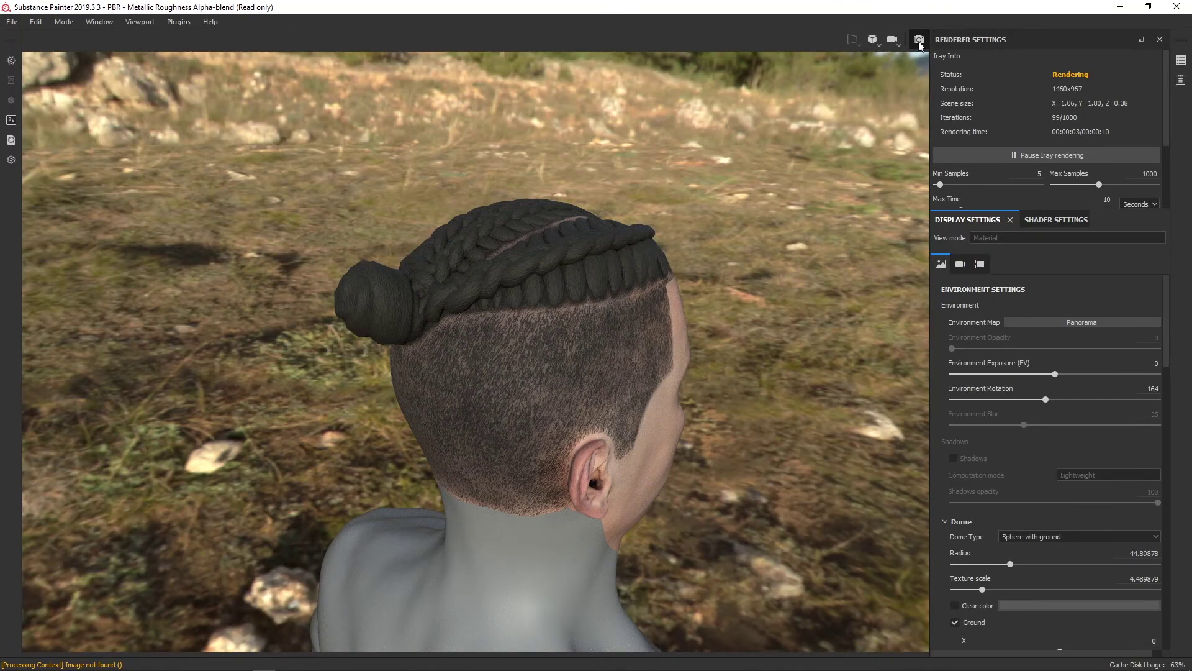
{"action": "key", "text": "F9"}
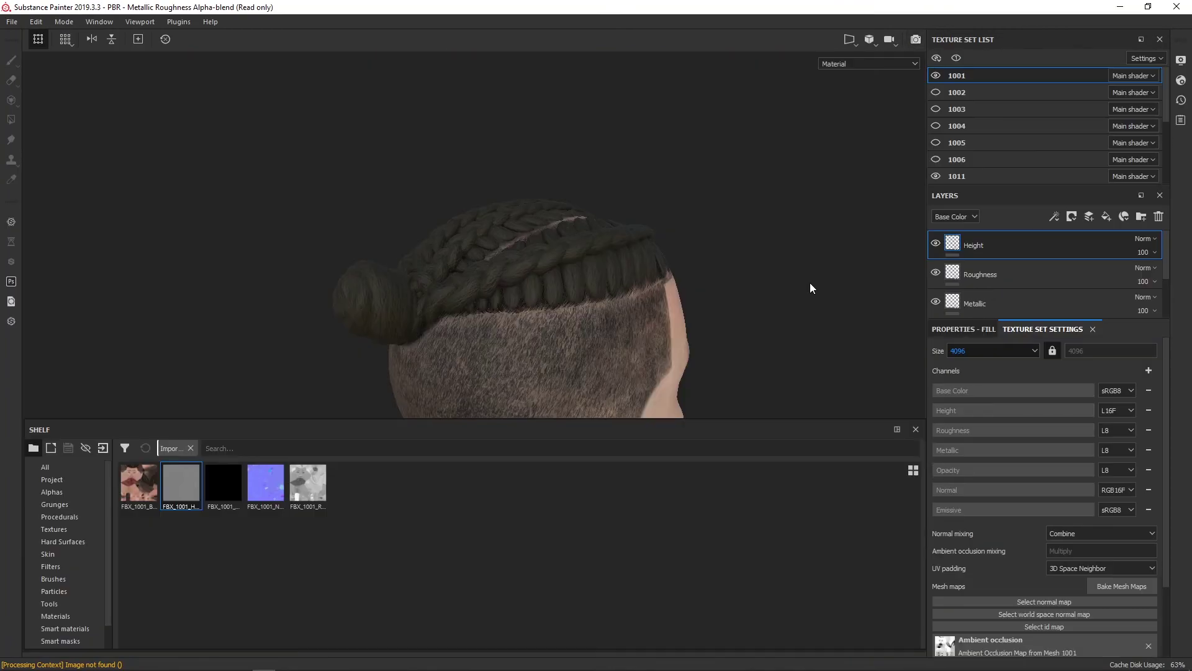
- Turn the head frontal, switch to texture set 1011, expand its layer stack and rename Fibers_Layer3
{"action": "mouse_move", "coordinate": [809, 282]}
{"action": "left_mouse_down", "text": "alt"}
{"action": "mouse_move", "coordinate": [639, 312]}
{"action": "mouse_move", "coordinate": [514, 279]}
{"action": "mouse_move", "coordinate": [612, 234]}
{"action": "mouse_move", "coordinate": [419, 277]}
{"action": "mouse_move", "coordinate": [537, 327]}
{"action": "mouse_move", "coordinate": [492, 292]}
{"action": "left_mouse_up", "text": "alt"}
{"action": "middle_click_drag", "start_coordinate": [492, 292], "coordinate": [546, 267], "text": "alt"}
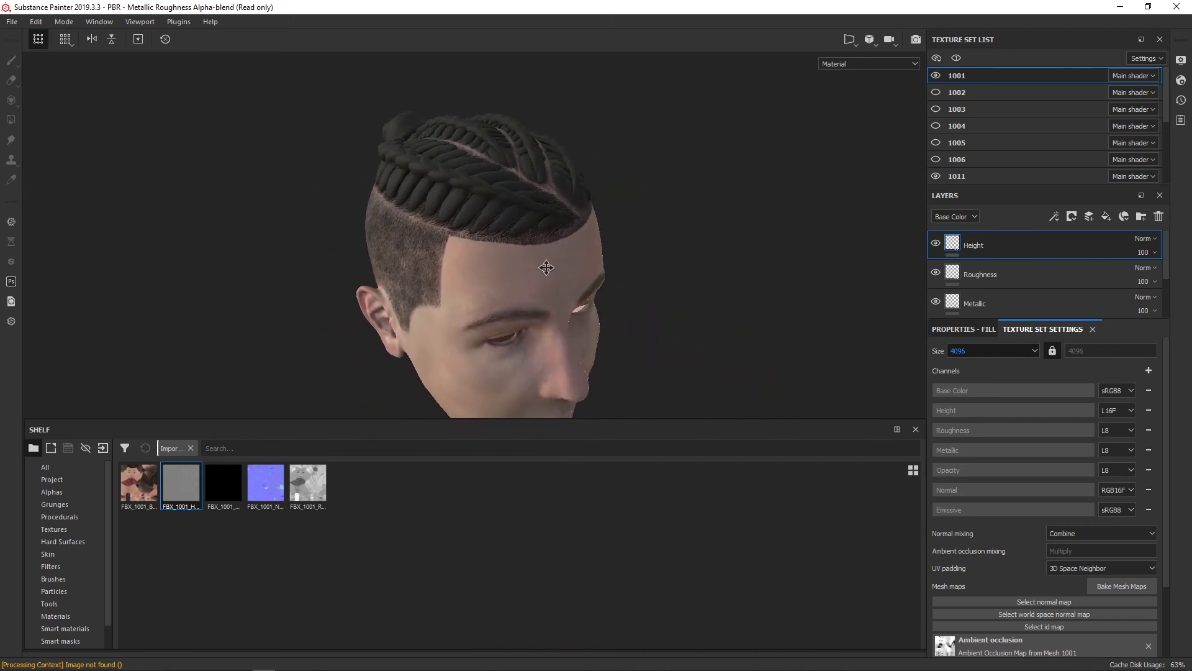
{"action": "mouse_move", "coordinate": [546, 267]}
{"action": "left_mouse_down", "text": "alt"}
{"action": "mouse_move", "coordinate": [600, 276]}
{"action": "mouse_move", "coordinate": [676, 260]}
{"action": "left_mouse_up", "text": "alt"}
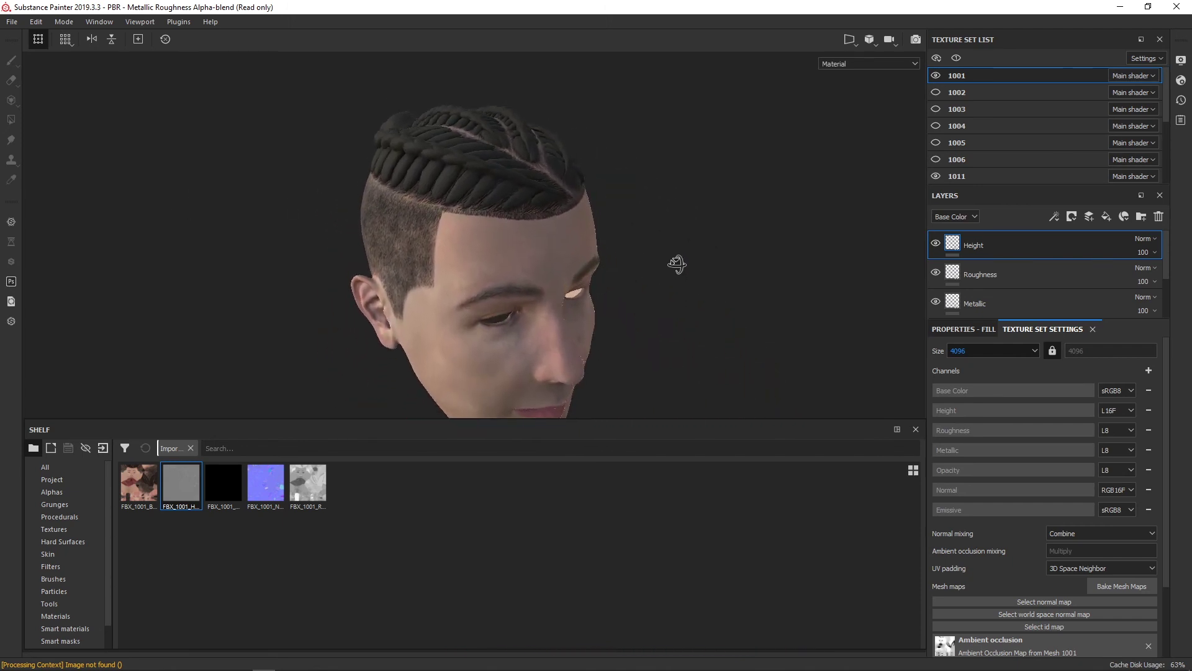
{"action": "left_click", "coordinate": [987, 175]}
{"action": "scroll", "coordinate": [984, 292], "scroll_direction": "down", "scroll_amount": 1}
{"action": "scroll", "coordinate": [982, 271], "scroll_direction": "up", "scroll_amount": 1}
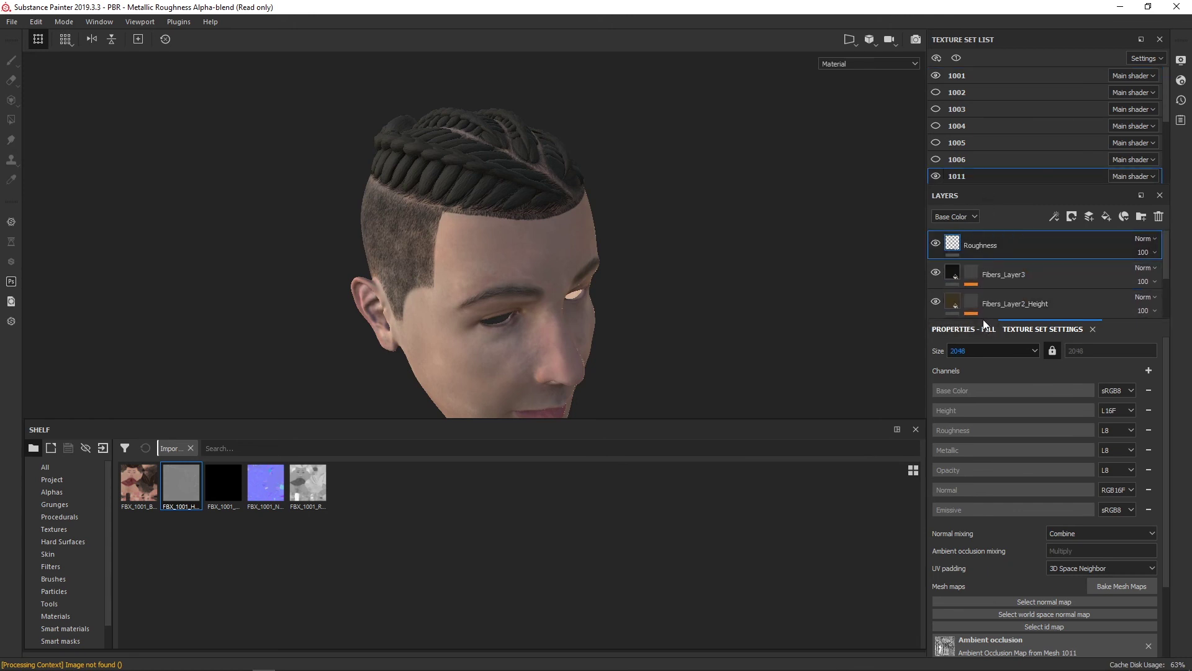
{"action": "left_click_drag", "start_coordinate": [983, 321], "coordinate": [984, 389]}
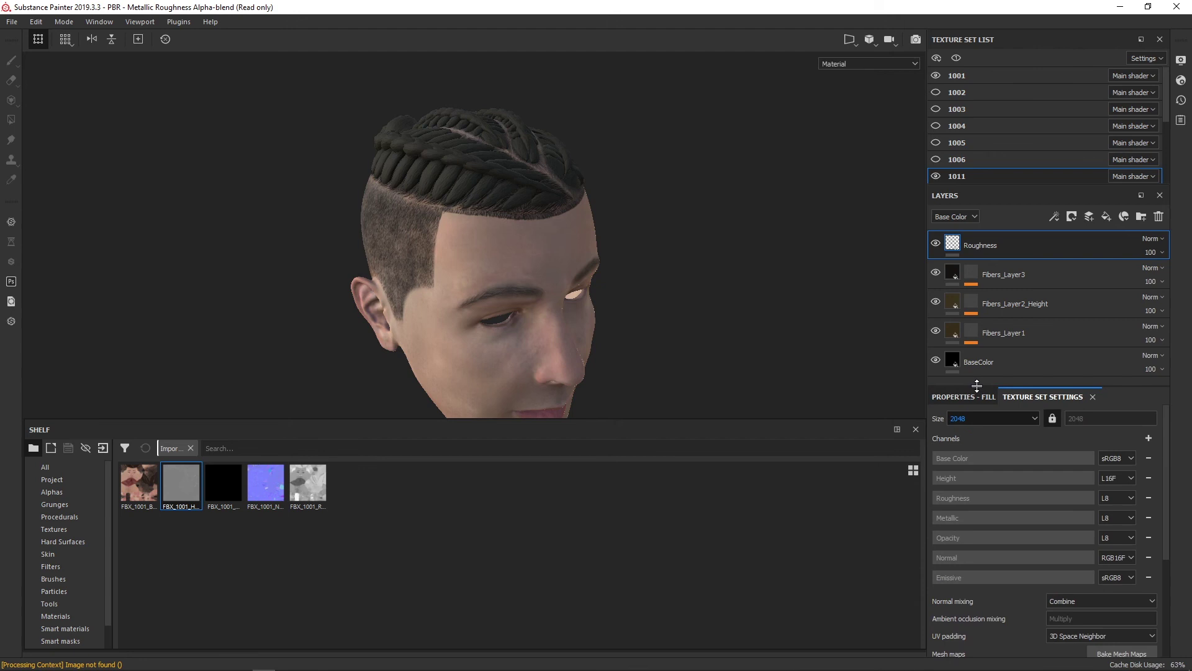
{"action": "double_click", "coordinate": [1030, 275]}
{"action": "type", "text": "_Height N"}
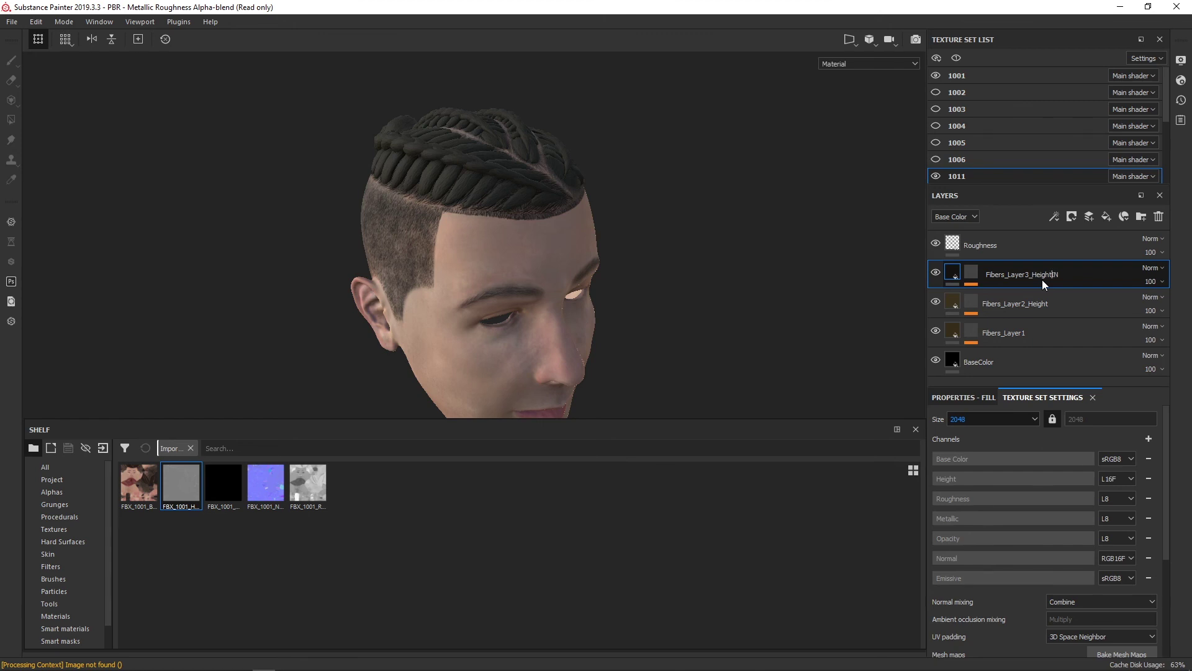
{"action": "key", "text": "Return"}
- Fix the third fibers layer's name to Fibers_Layer3_Height Shadow by adding 'Shadow'
{"action": "left_click", "coordinate": [1043, 294]}
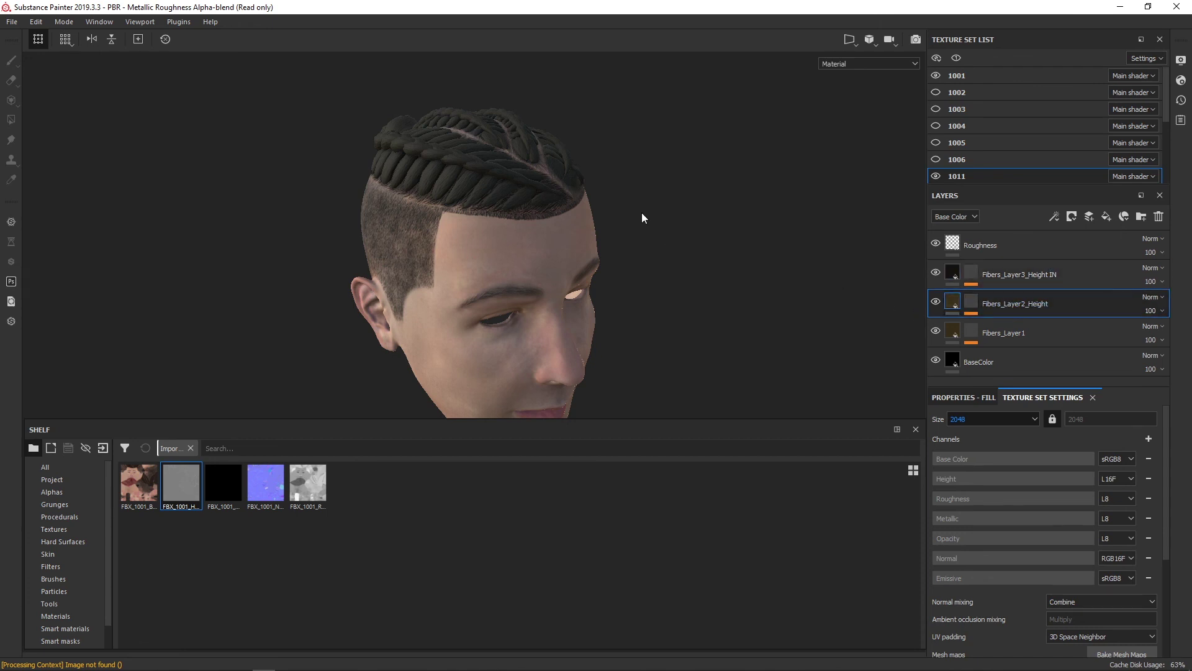
{"action": "left_click_drag", "start_coordinate": [642, 212], "coordinate": [678, 248], "text": "alt"}
{"action": "left_click", "coordinate": [1055, 276]}
{"action": "double_click", "coordinate": [1057, 276]}
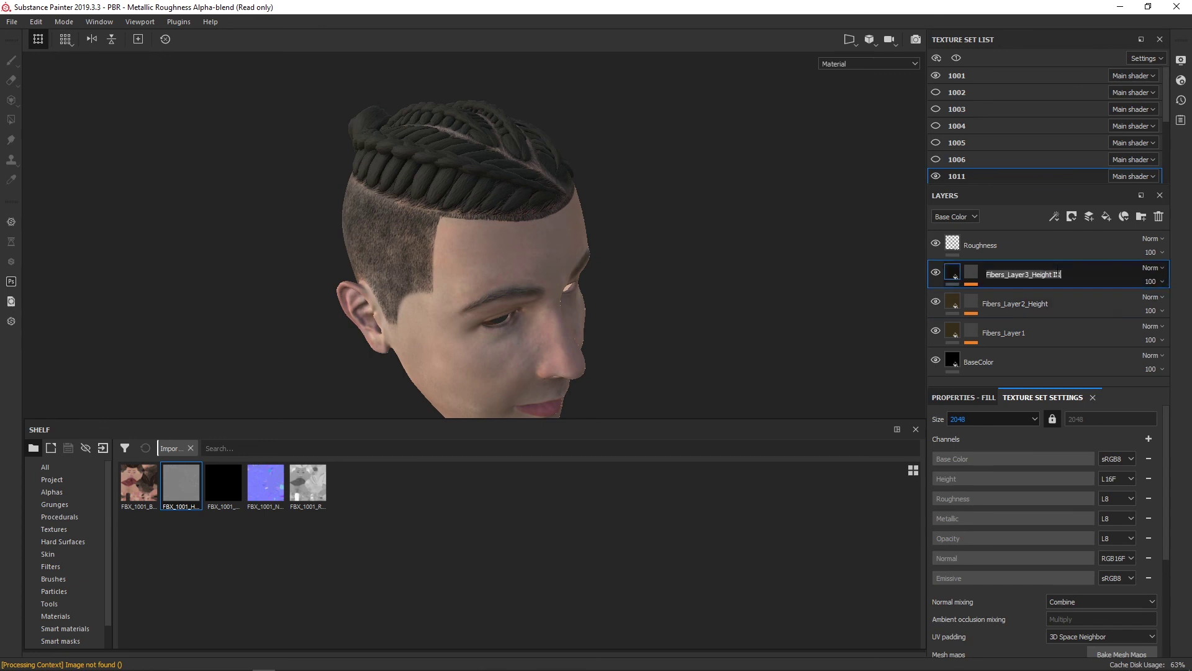
{"action": "left_click", "coordinate": [1057, 274]}
{"action": "type", "text": "Shadow"}
{"action": "key", "text": "Return"}
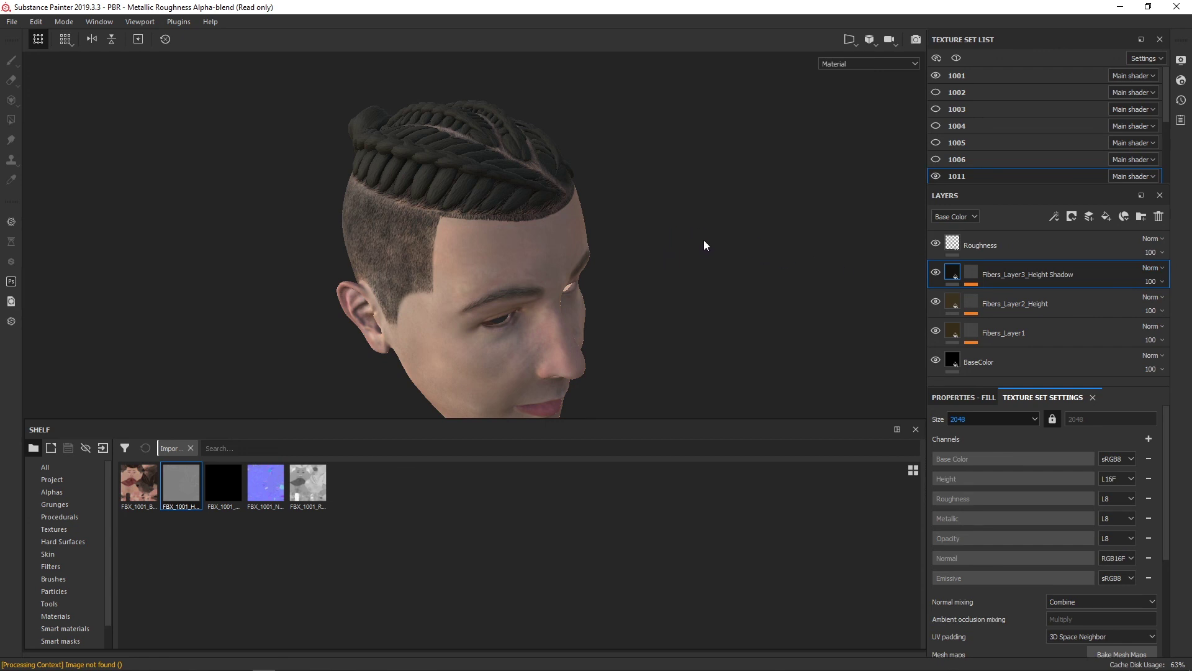
{"action": "mouse_move", "coordinate": [703, 239]}
{"action": "left_mouse_down", "text": "alt"}
{"action": "mouse_move", "coordinate": [665, 213]}
{"action": "mouse_move", "coordinate": [777, 213]}
{"action": "mouse_move", "coordinate": [739, 244]}
{"action": "mouse_move", "coordinate": [655, 236]}
{"action": "mouse_move", "coordinate": [662, 258]}
{"action": "mouse_move", "coordinate": [677, 248]}
{"action": "left_mouse_up", "text": "alt"}
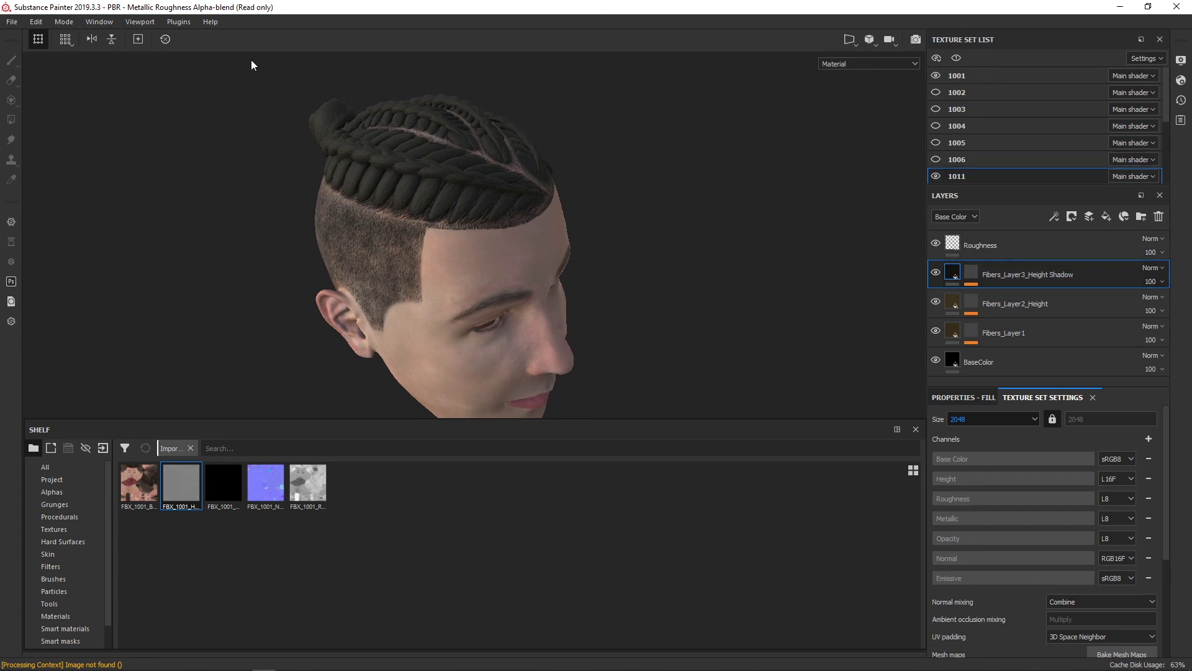
- Start a texture export and uncheck every texture set except 1011
{"action": "left_click", "coordinate": [13, 23]}
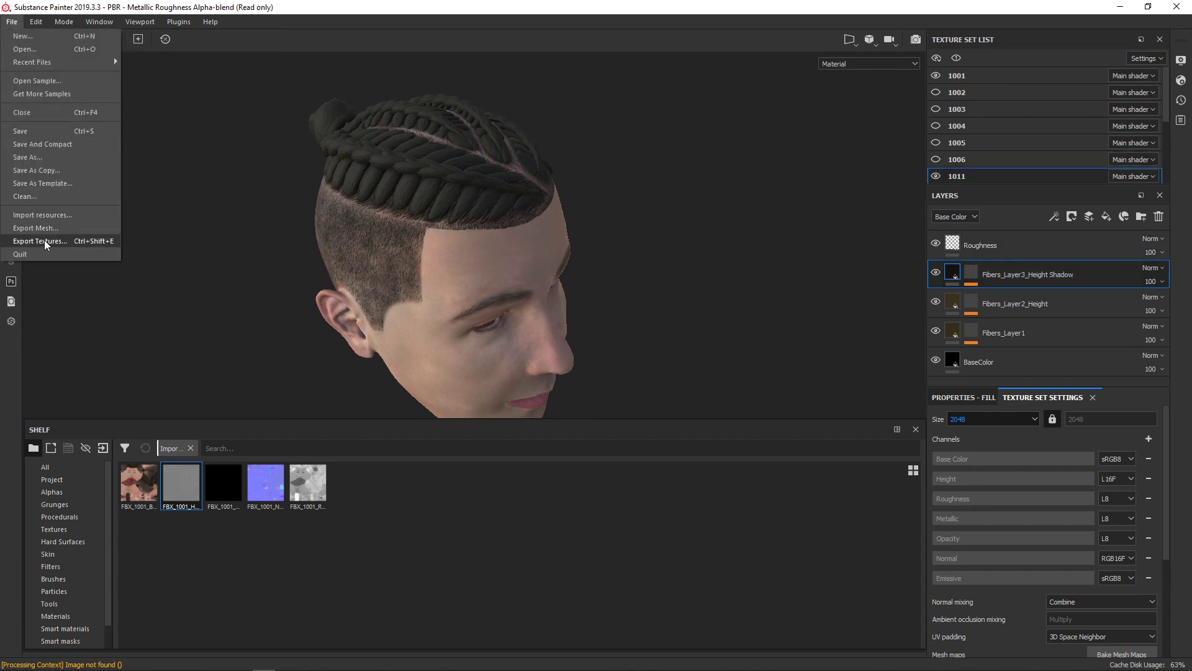
{"action": "left_click", "coordinate": [103, 246]}
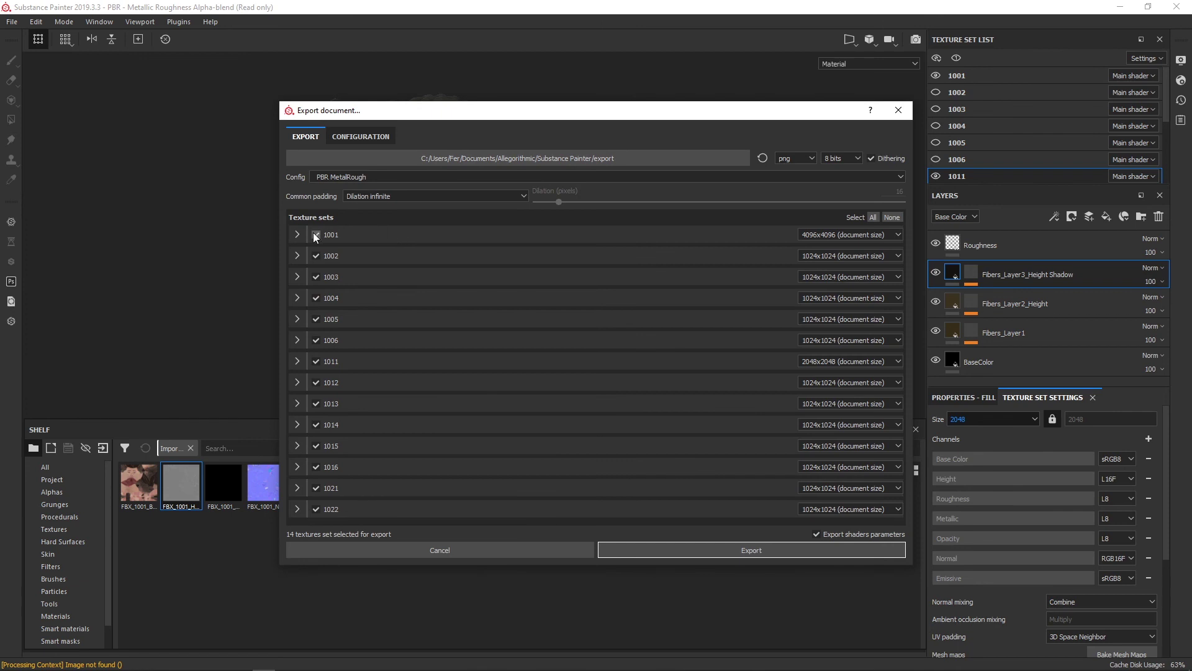
{"action": "left_click", "coordinate": [316, 235]}
{"action": "left_click", "coordinate": [315, 256]}
{"action": "left_click", "coordinate": [316, 278]}
{"action": "left_click", "coordinate": [316, 298]}
{"action": "left_click", "coordinate": [316, 320]}
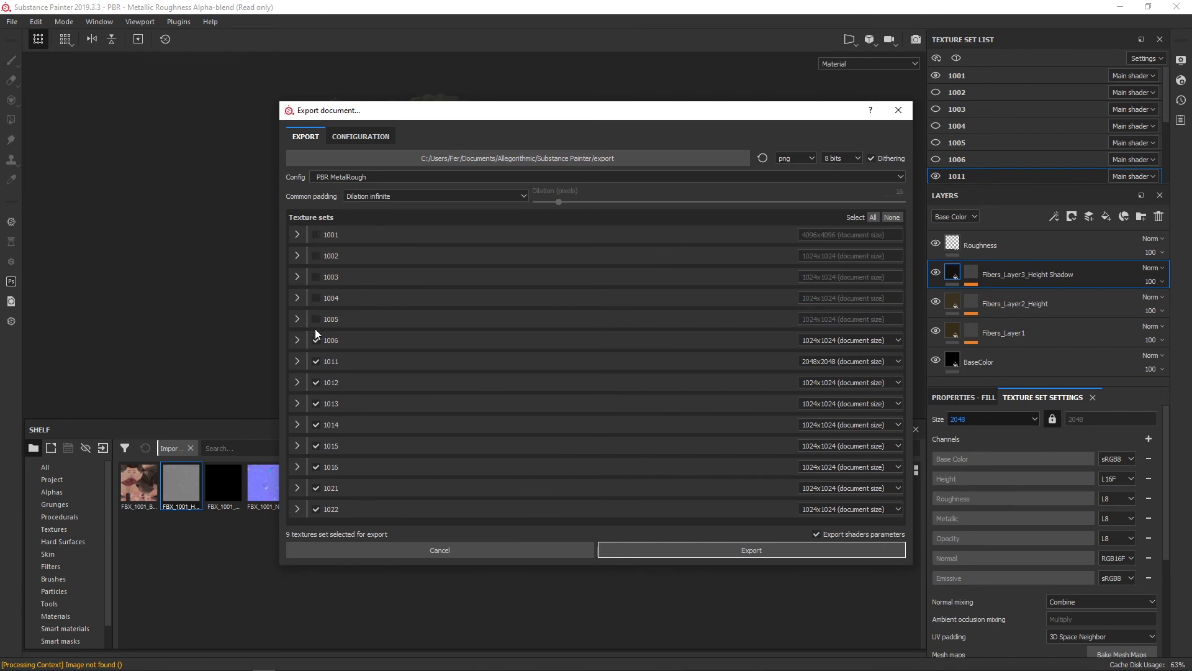
{"action": "left_click", "coordinate": [315, 340]}
{"action": "left_click", "coordinate": [316, 382]}
{"action": "left_click", "coordinate": [316, 403]}
{"action": "left_click", "coordinate": [316, 424]}
{"action": "left_click", "coordinate": [316, 446]}
{"action": "left_click", "coordinate": [315, 467]}
{"action": "left_click", "coordinate": [315, 489]}
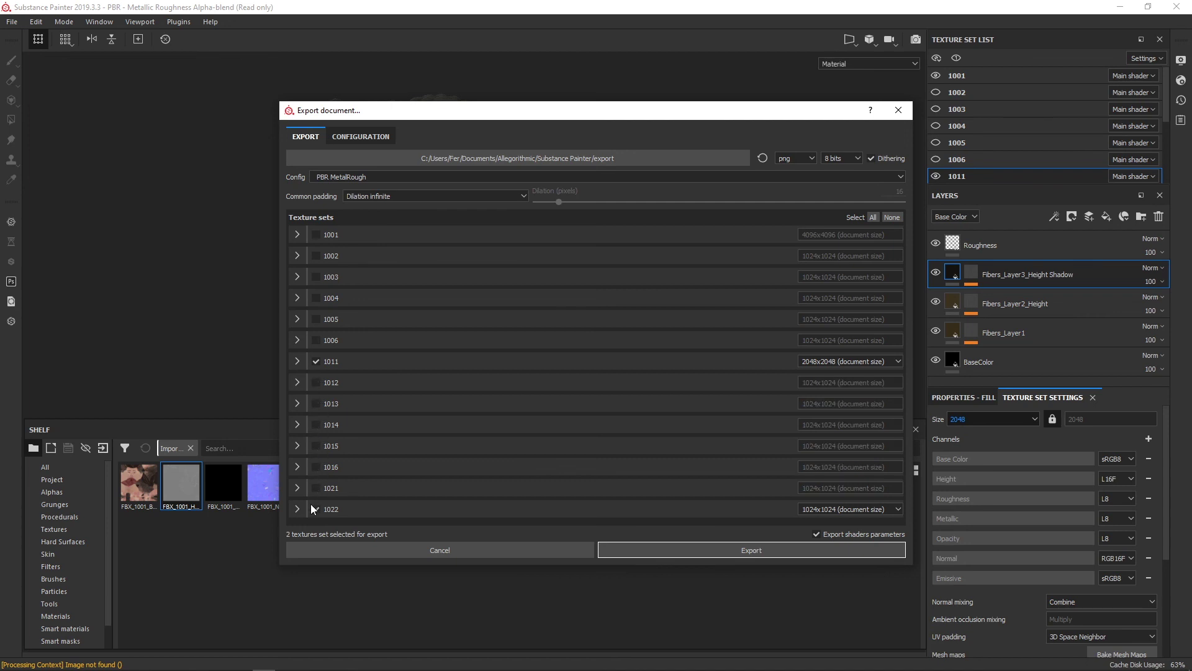
{"action": "left_click", "coordinate": [316, 509]}
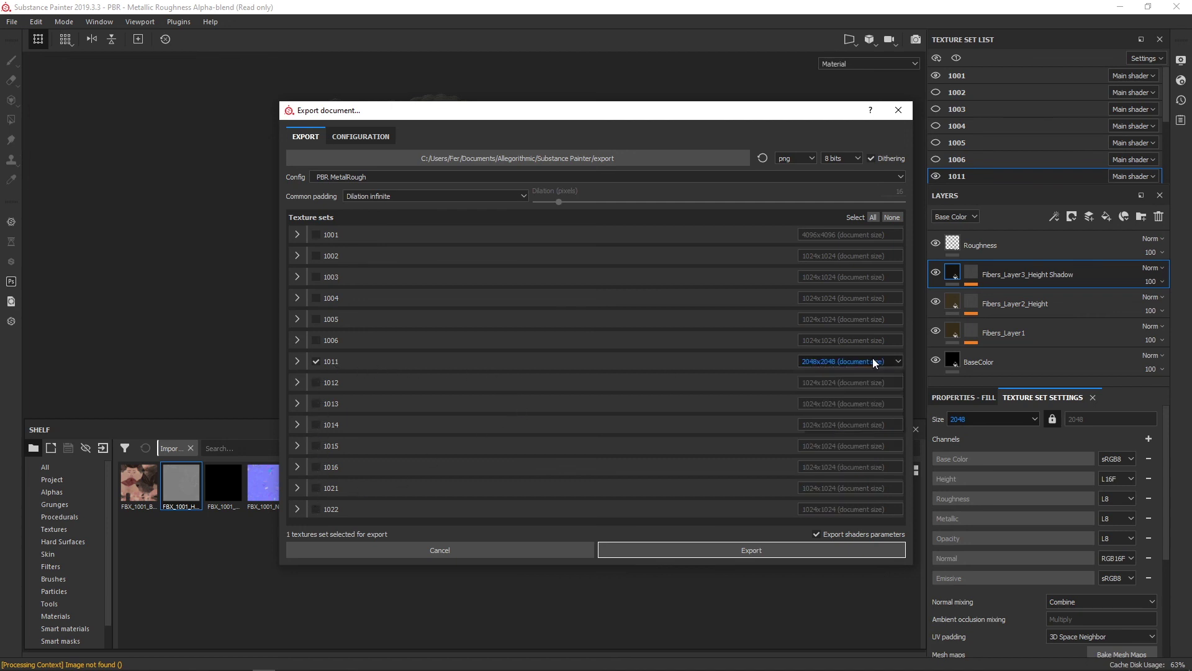
- Set texture set 1011 to 4096x4096, review the configuration presets, and keep the export folder
{"action": "left_click", "coordinate": [851, 361]}
{"action": "left_click", "coordinate": [821, 380]}
{"action": "left_click", "coordinate": [347, 137]}
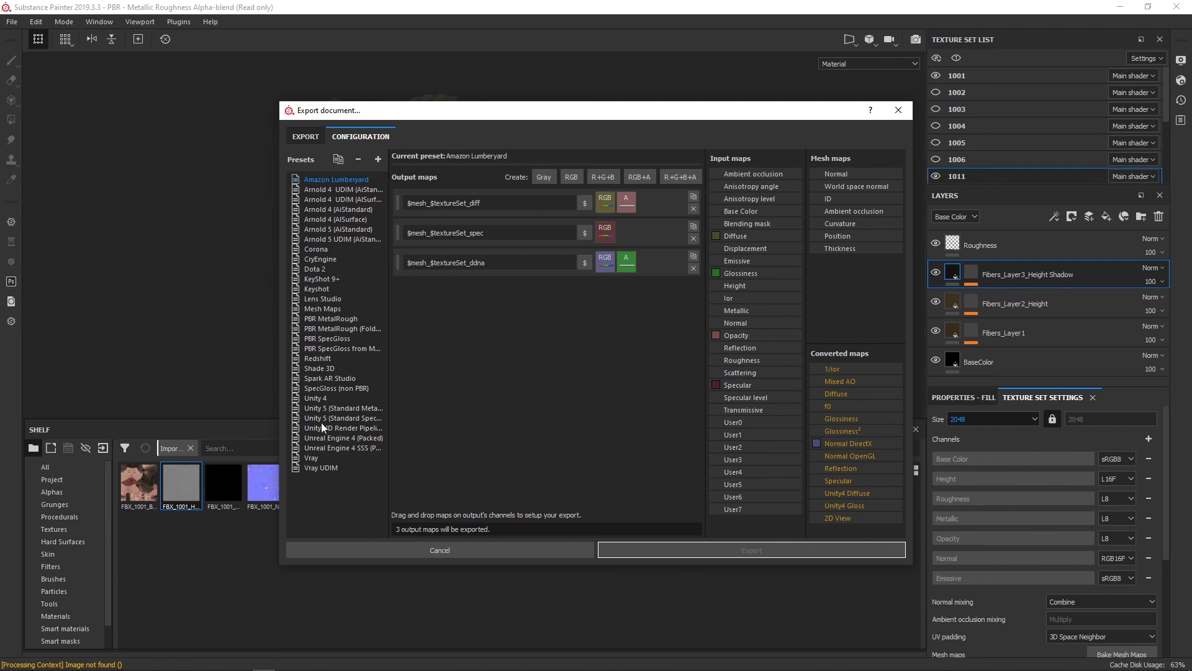
{"action": "left_click", "coordinate": [330, 438]}
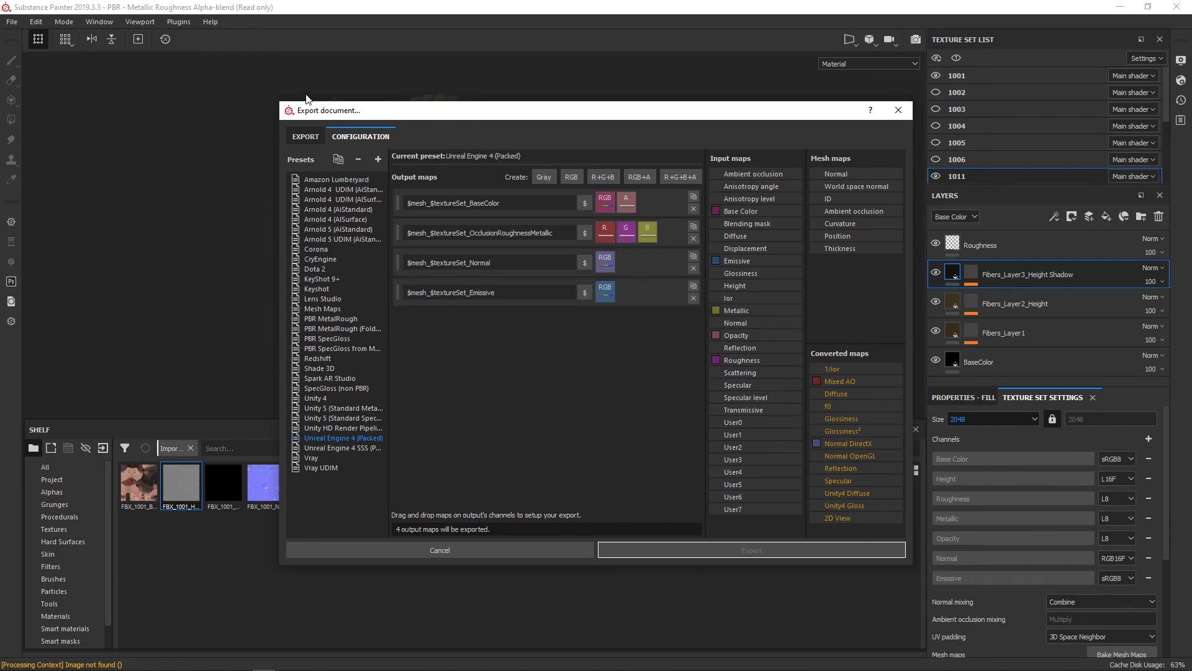
{"action": "left_click", "coordinate": [304, 136]}
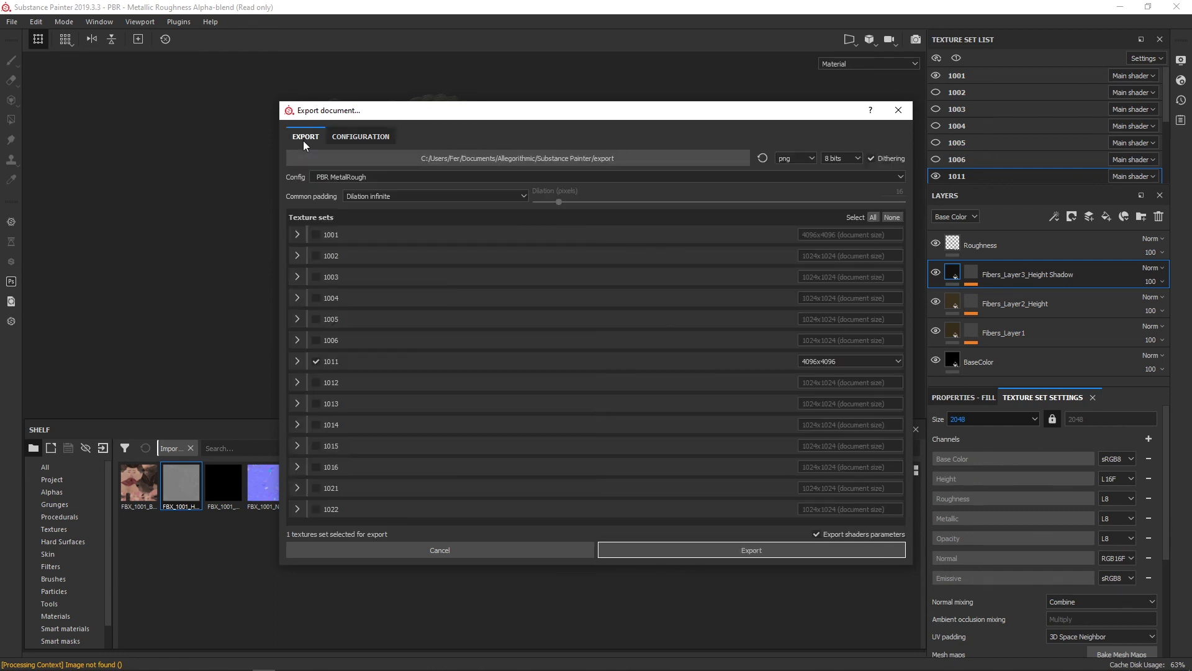
{"action": "left_click", "coordinate": [640, 158]}
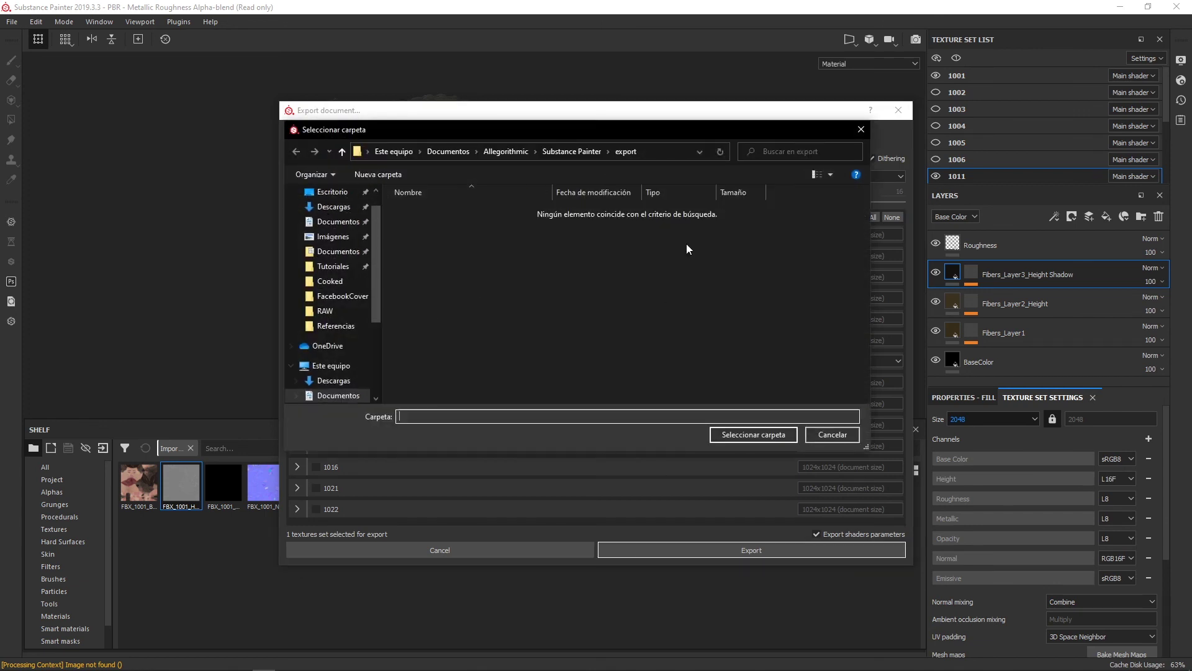
{"action": "key", "text": "Return"}
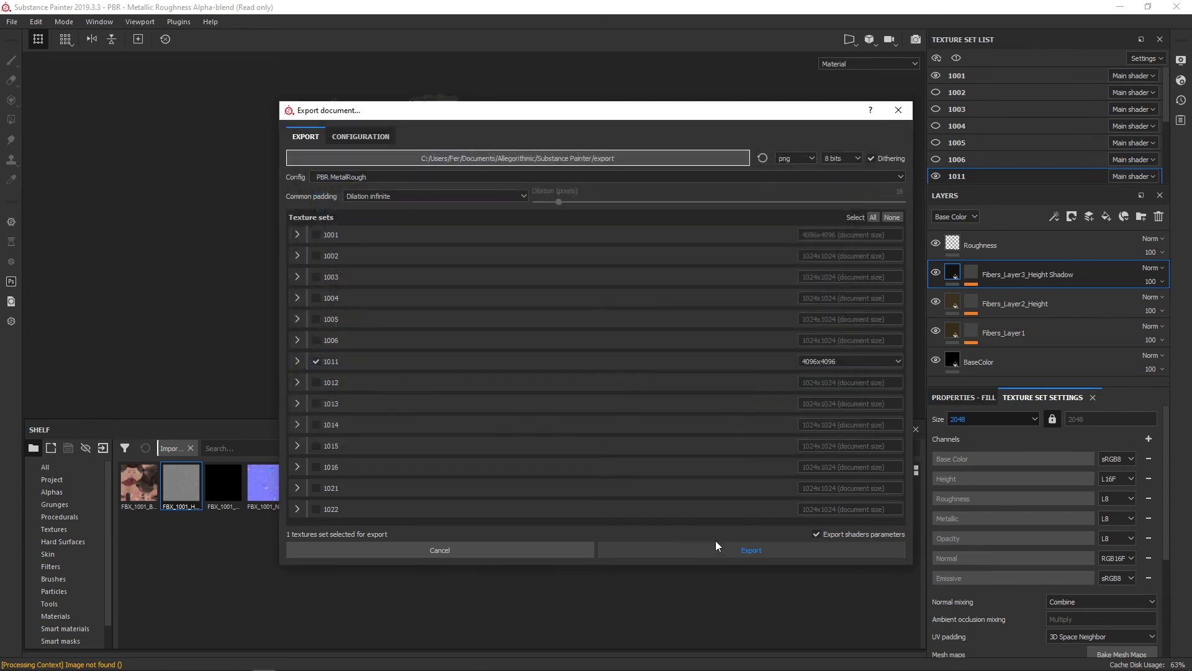
- Close the Export document dialog unexported and orbit around the head, including the back
{"action": "left_click", "coordinate": [903, 113]}
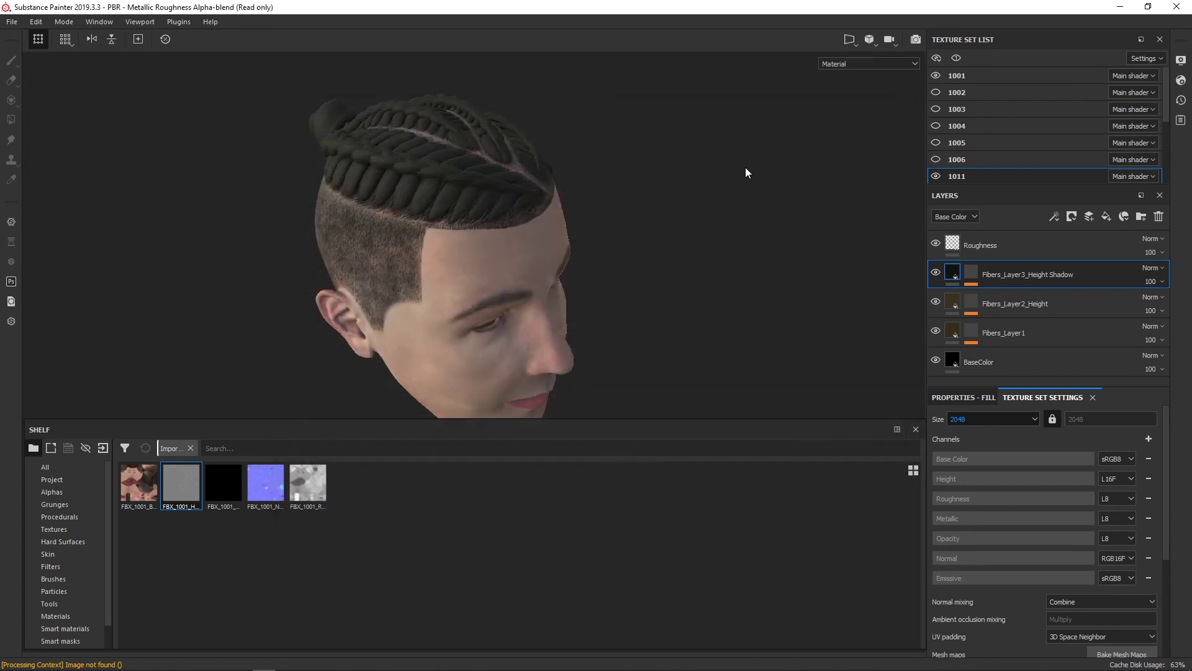
{"action": "mouse_move", "coordinate": [745, 170]}
{"action": "left_mouse_down", "text": "alt"}
{"action": "mouse_move", "coordinate": [706, 192]}
{"action": "mouse_move", "coordinate": [692, 87]}
{"action": "mouse_move", "coordinate": [705, 160]}
{"action": "mouse_move", "coordinate": [708, 82]}
{"action": "mouse_move", "coordinate": [788, 160]}
{"action": "mouse_move", "coordinate": [488, 214]}
{"action": "mouse_move", "coordinate": [628, 229]}
{"action": "mouse_move", "coordinate": [627, 244]}
{"action": "left_mouse_up", "text": "alt"}
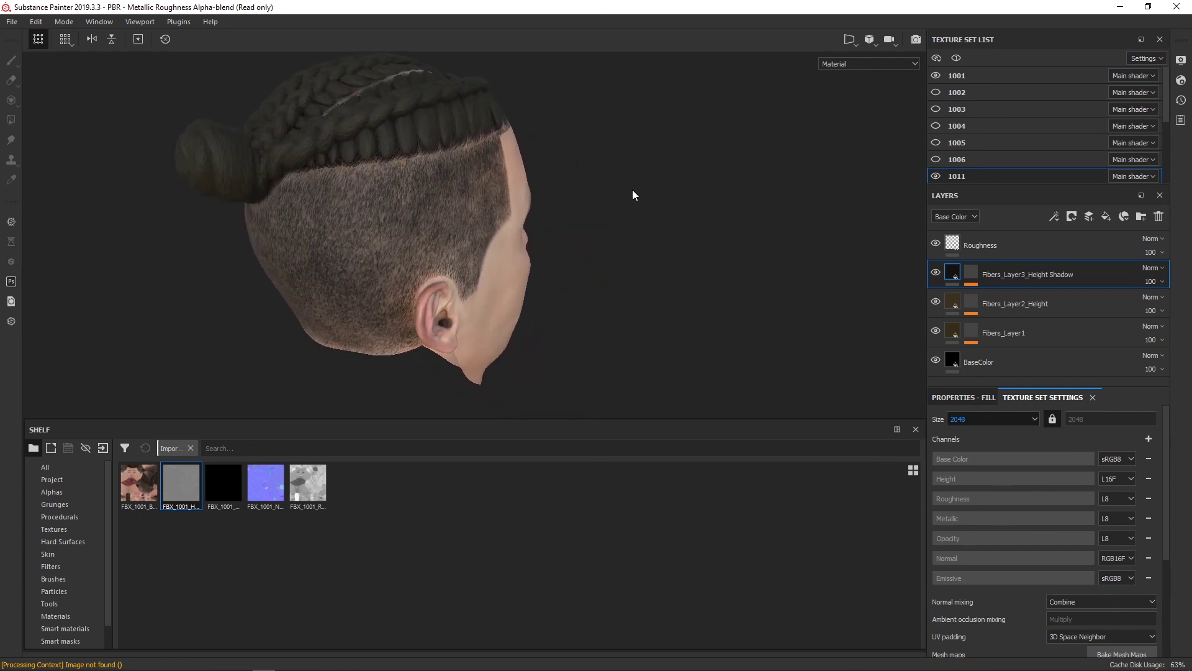
{"action": "mouse_move", "coordinate": [633, 194]}
{"action": "left_mouse_down", "text": "alt"}
{"action": "mouse_move", "coordinate": [462, 173]}
{"action": "mouse_move", "coordinate": [609, 221]}
{"action": "mouse_move", "coordinate": [623, 240]}
{"action": "left_mouse_up", "text": "alt"}
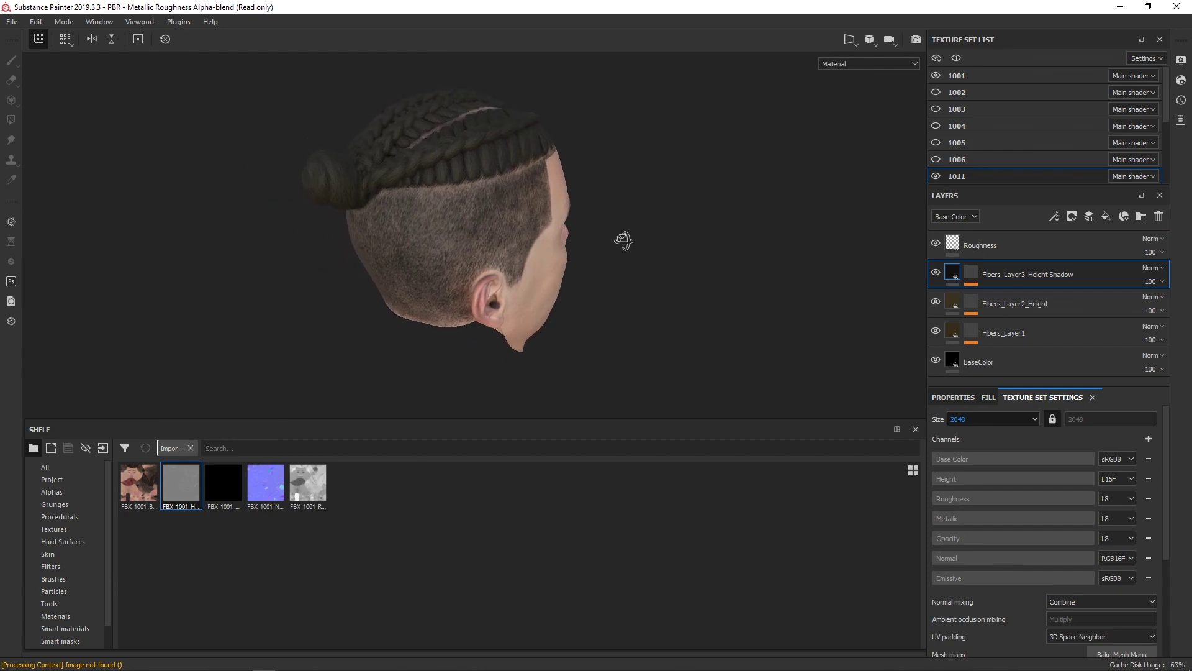